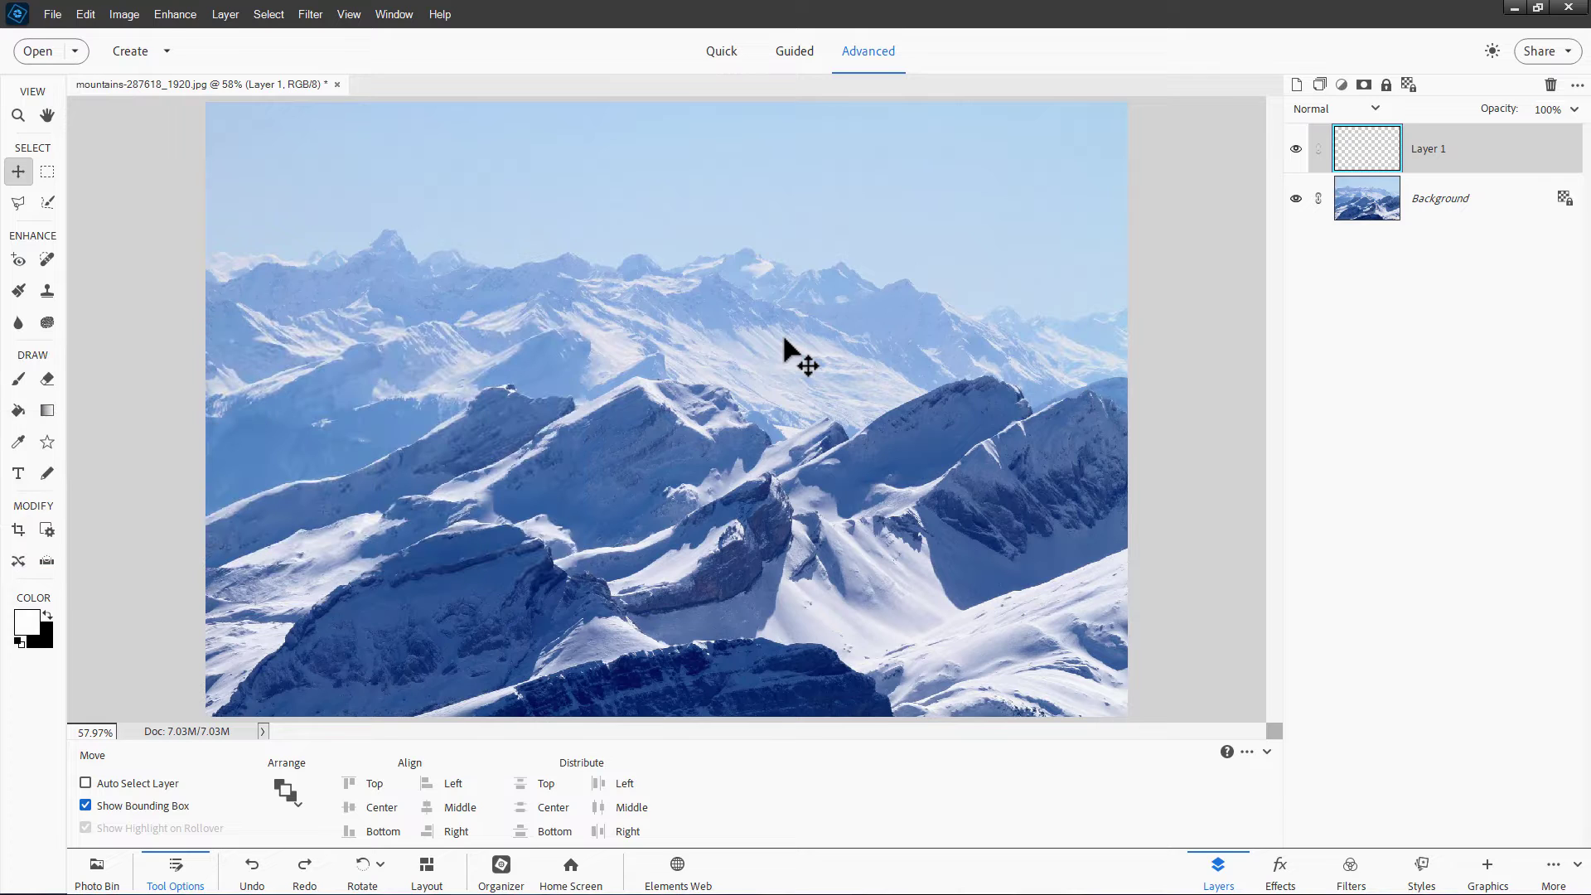
# With the Brush tool, paint a white test stroke on Layer 1, check it, and undo it
pyautogui.press('b')
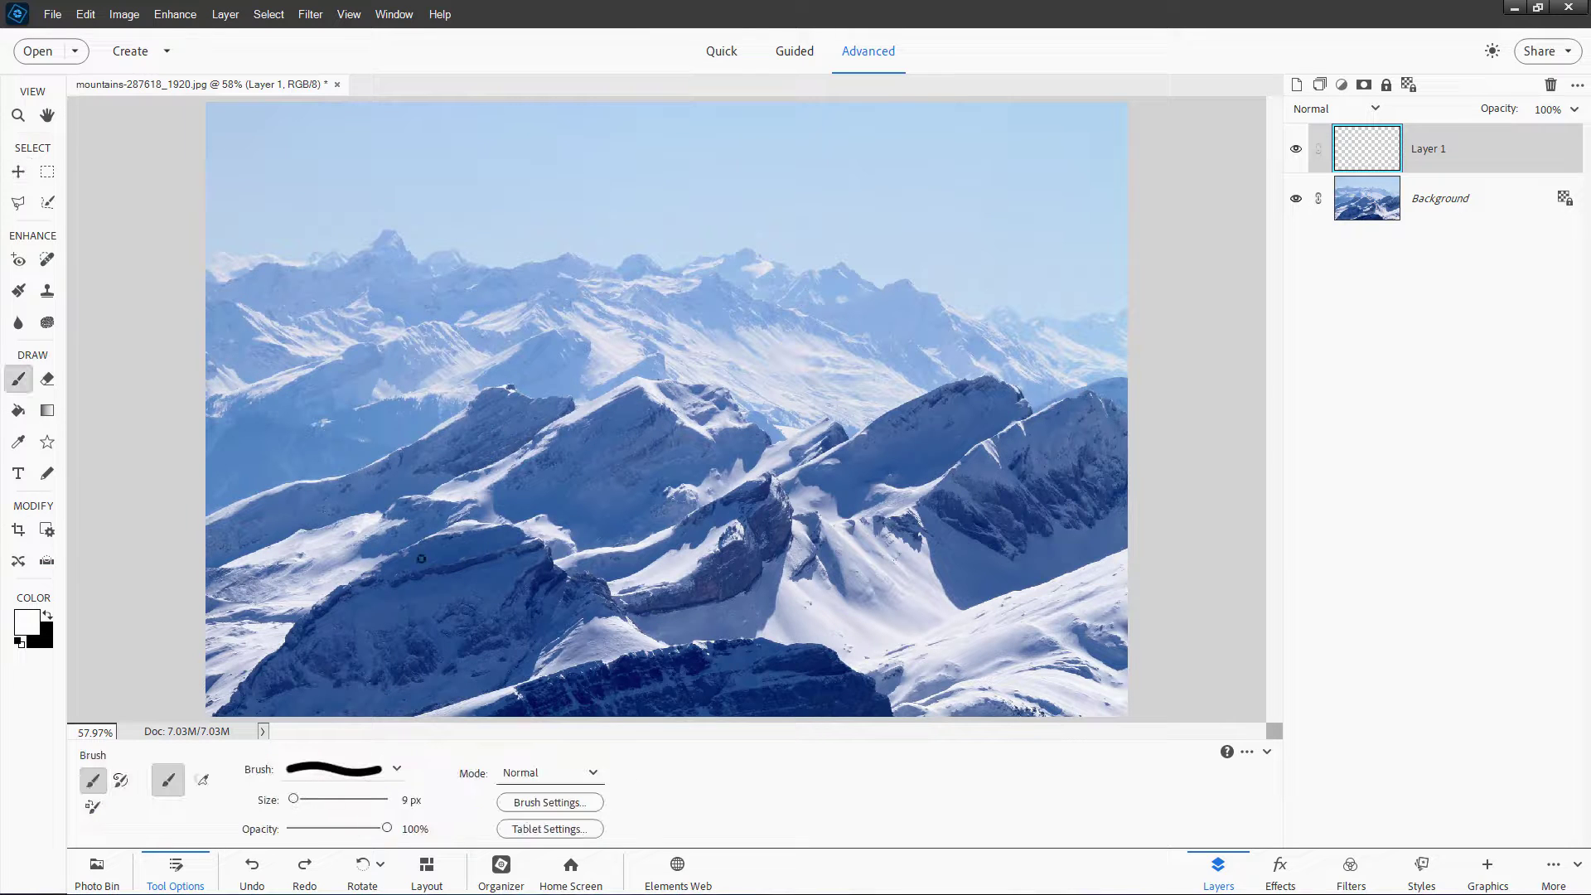
pyautogui.moveTo(549, 195)
pyautogui.mouseDown()
pyautogui.moveTo(625, 214)
pyautogui.moveTo(677, 200)
pyautogui.mouseUp()
pyautogui.click(1297, 148)
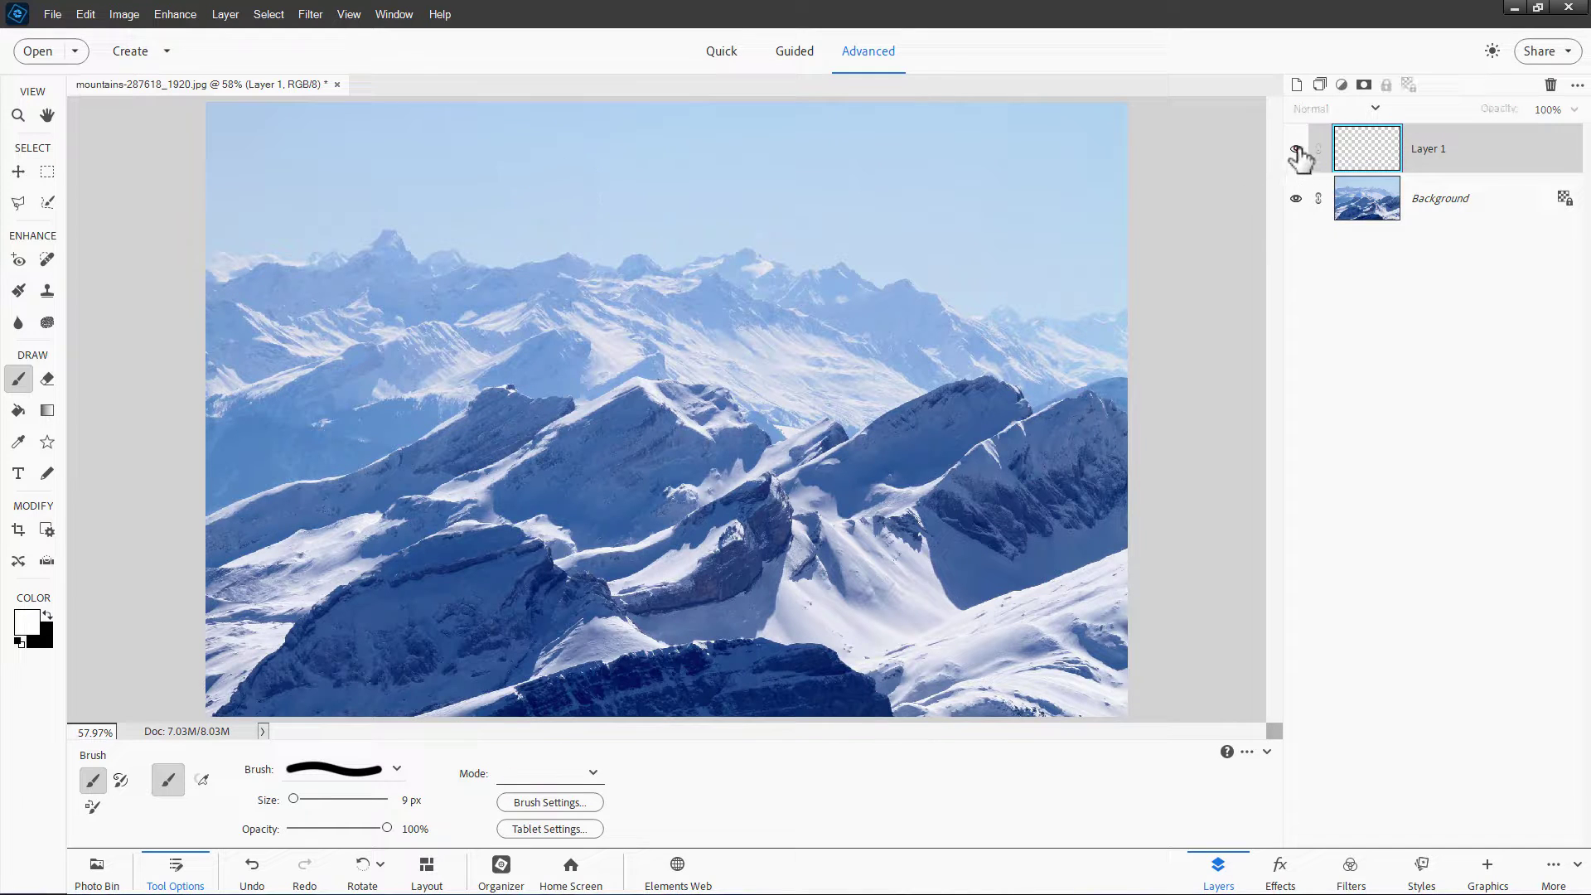
pyautogui.click(1296, 148)
pyautogui.hotkey('ctrl', 'z')
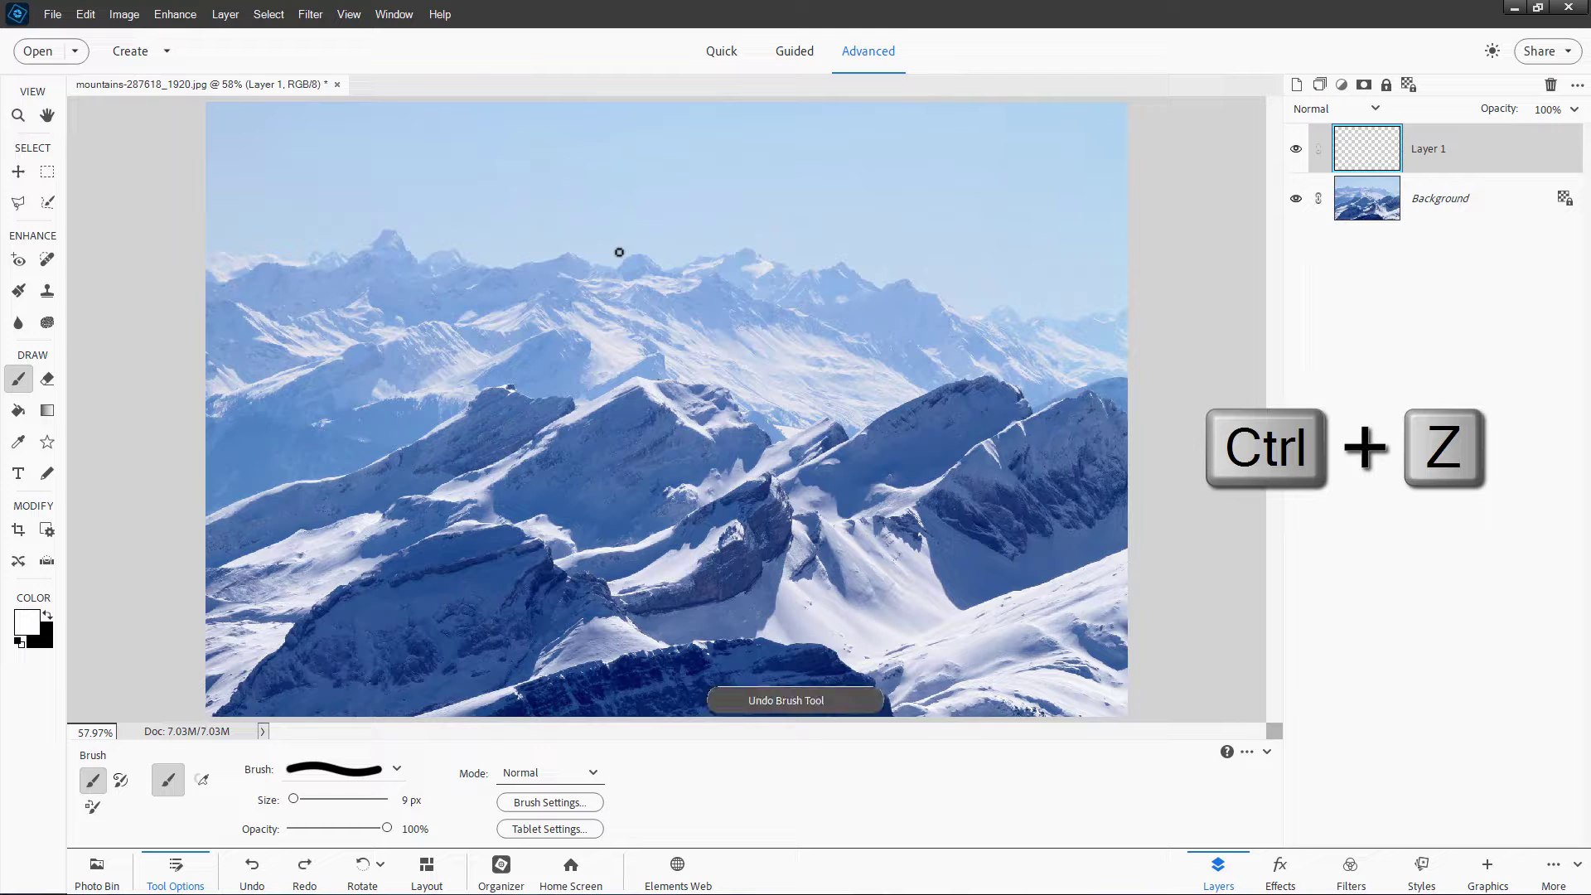
# Enlarge the brush to 28 px, test-paint white on the sky, then undo the painting
pyautogui.moveTo(294, 800); pyautogui.dragTo(308, 800)
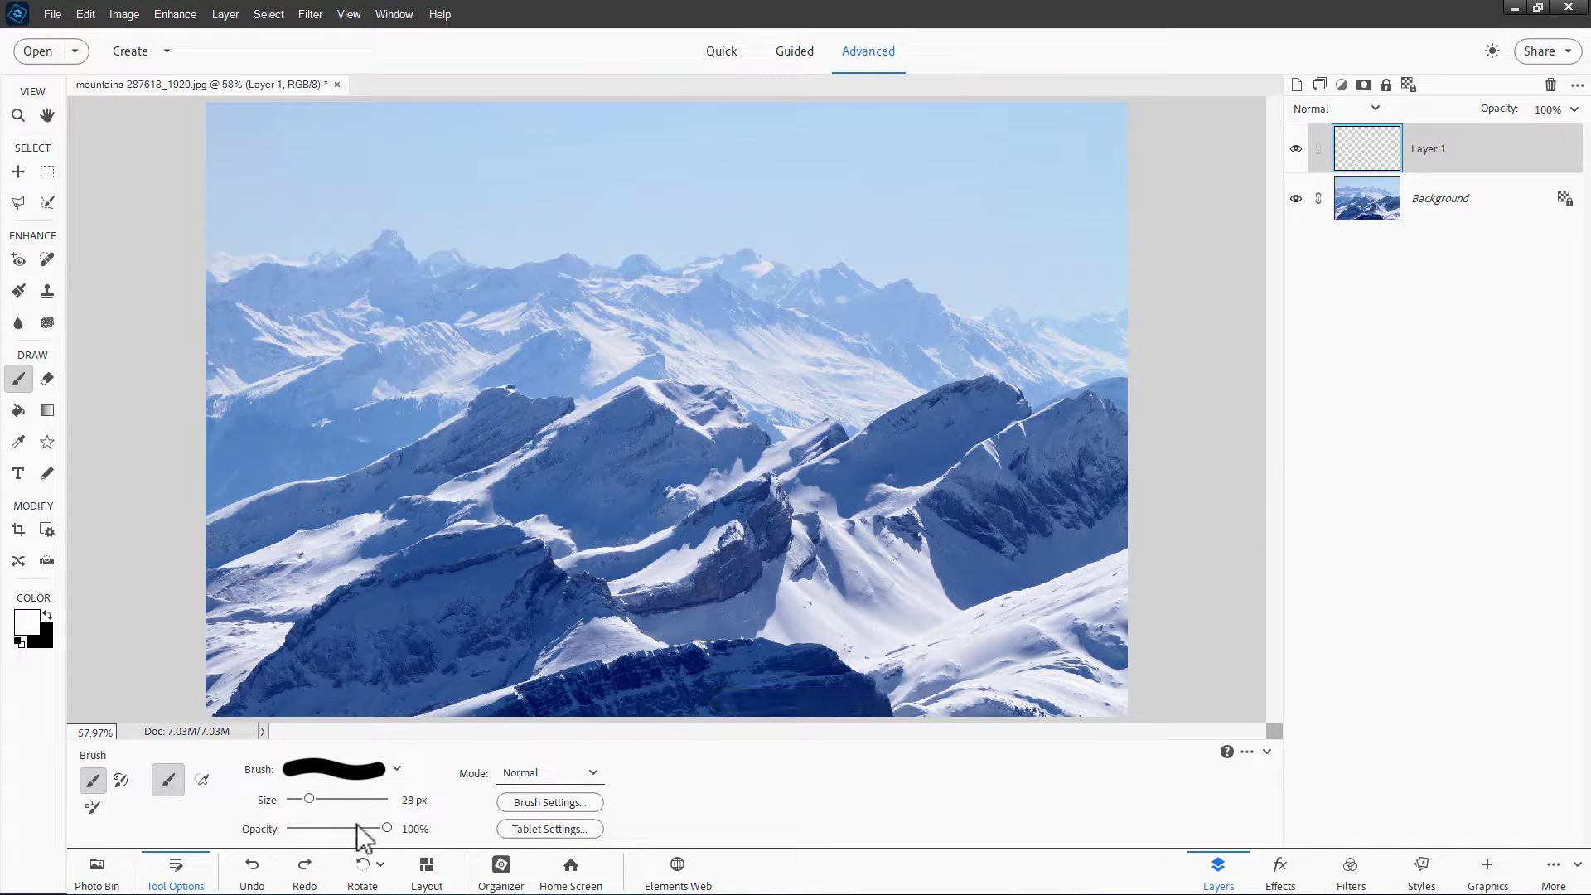
pyautogui.click(549, 170)
pyautogui.moveTo(583, 196); pyautogui.dragTo(659, 213)
pyautogui.hotkey('ctrl', 'z')
# Scroll through the full Default Brushes preset list in the brush picker
pyautogui.click(396, 769)
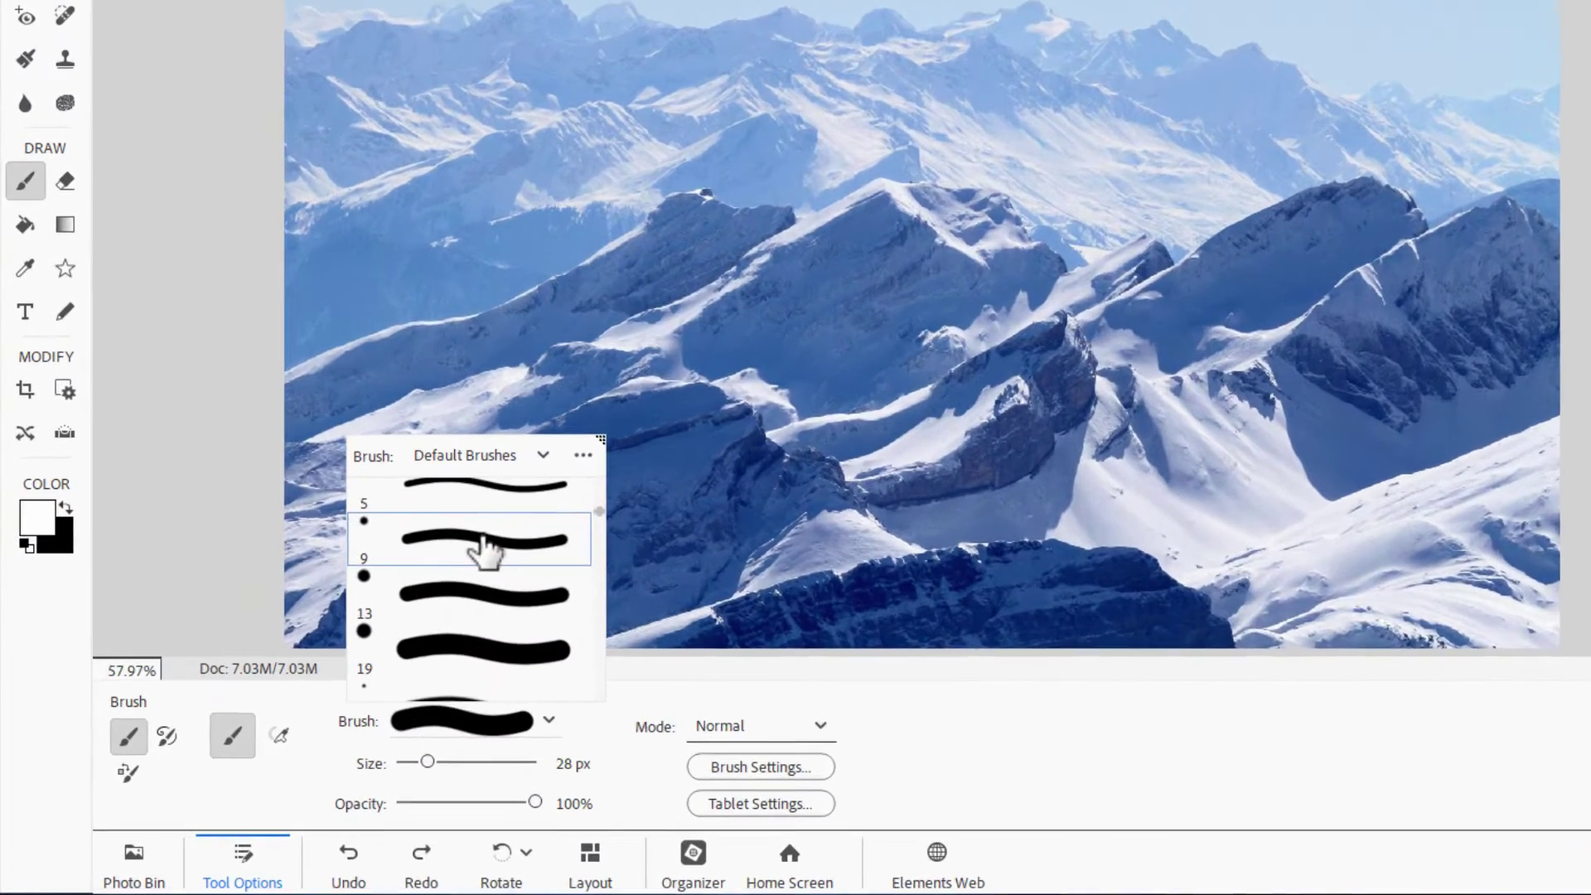
pyautogui.scroll(-5, 484, 551)
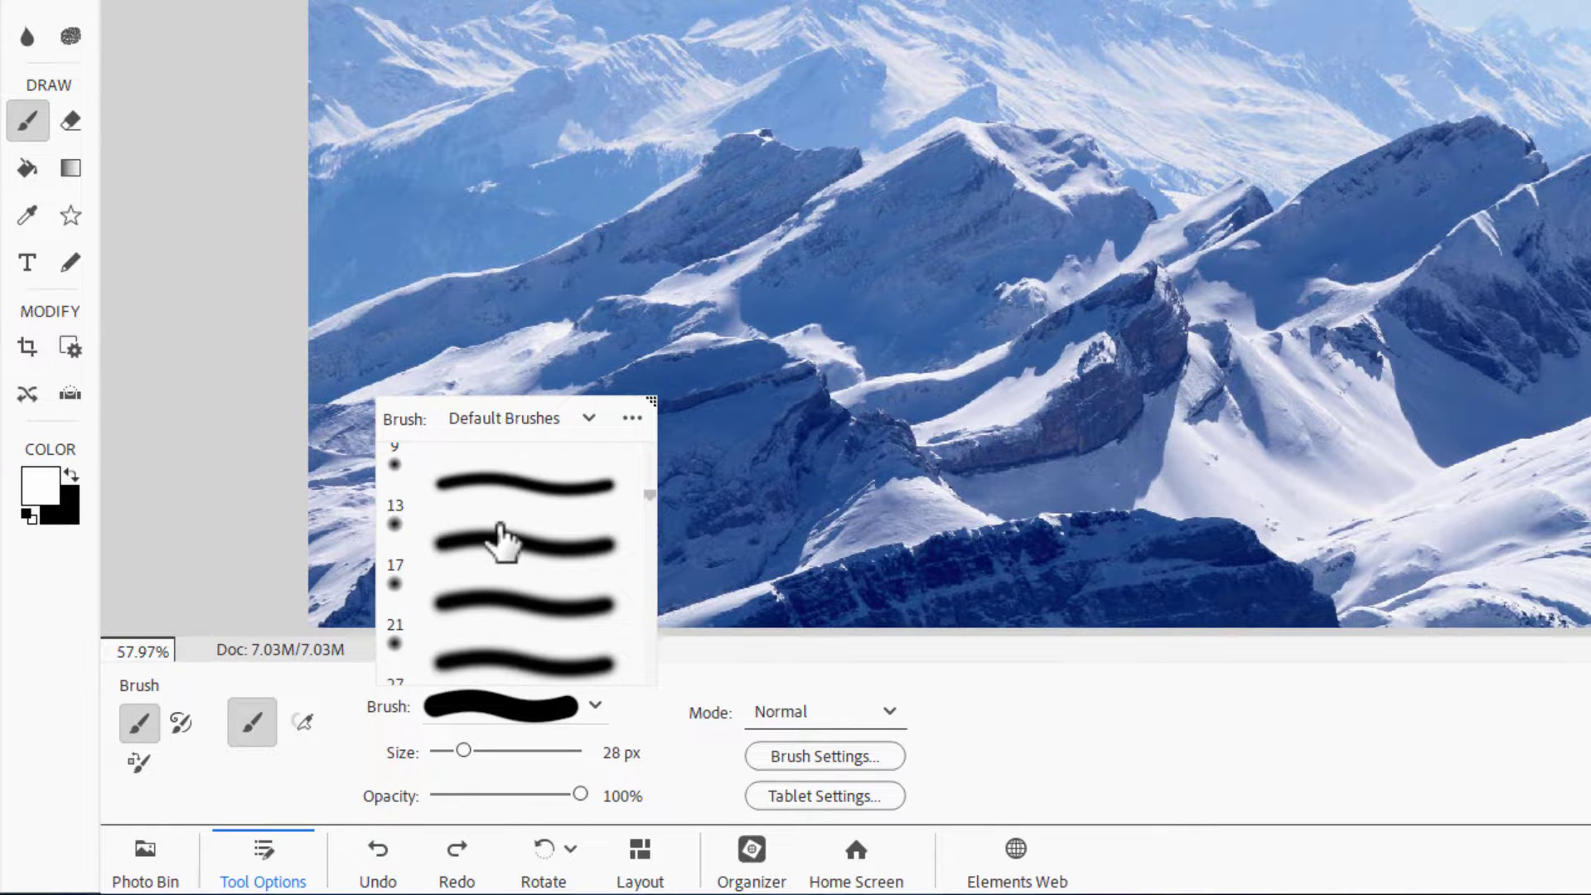
pyautogui.scroll(-1, 500, 543)
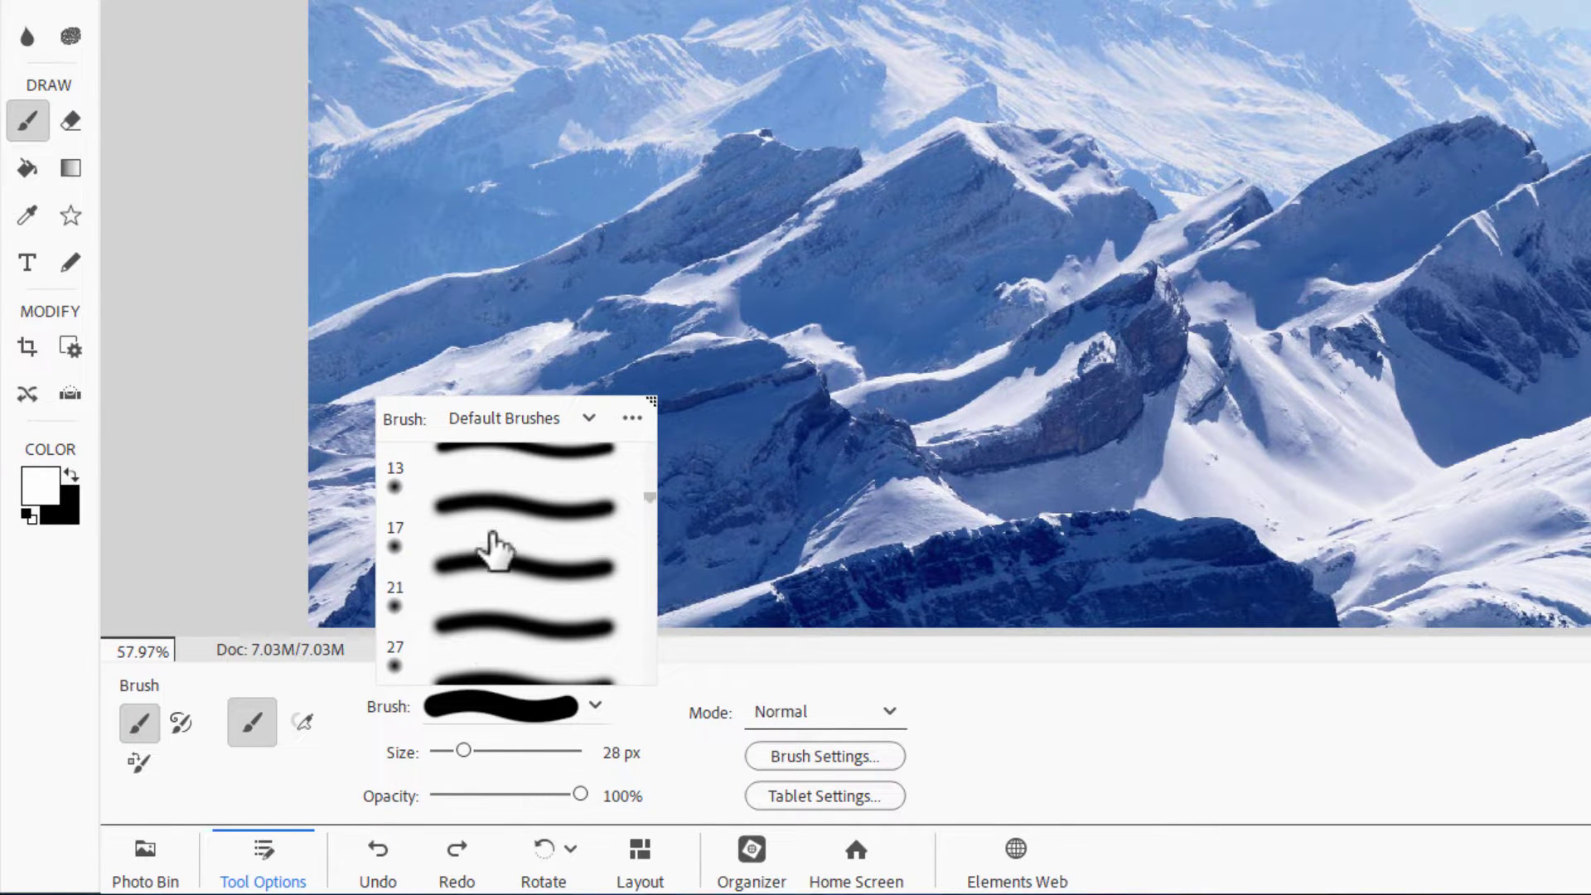
pyautogui.scroll(-2, 497, 550)
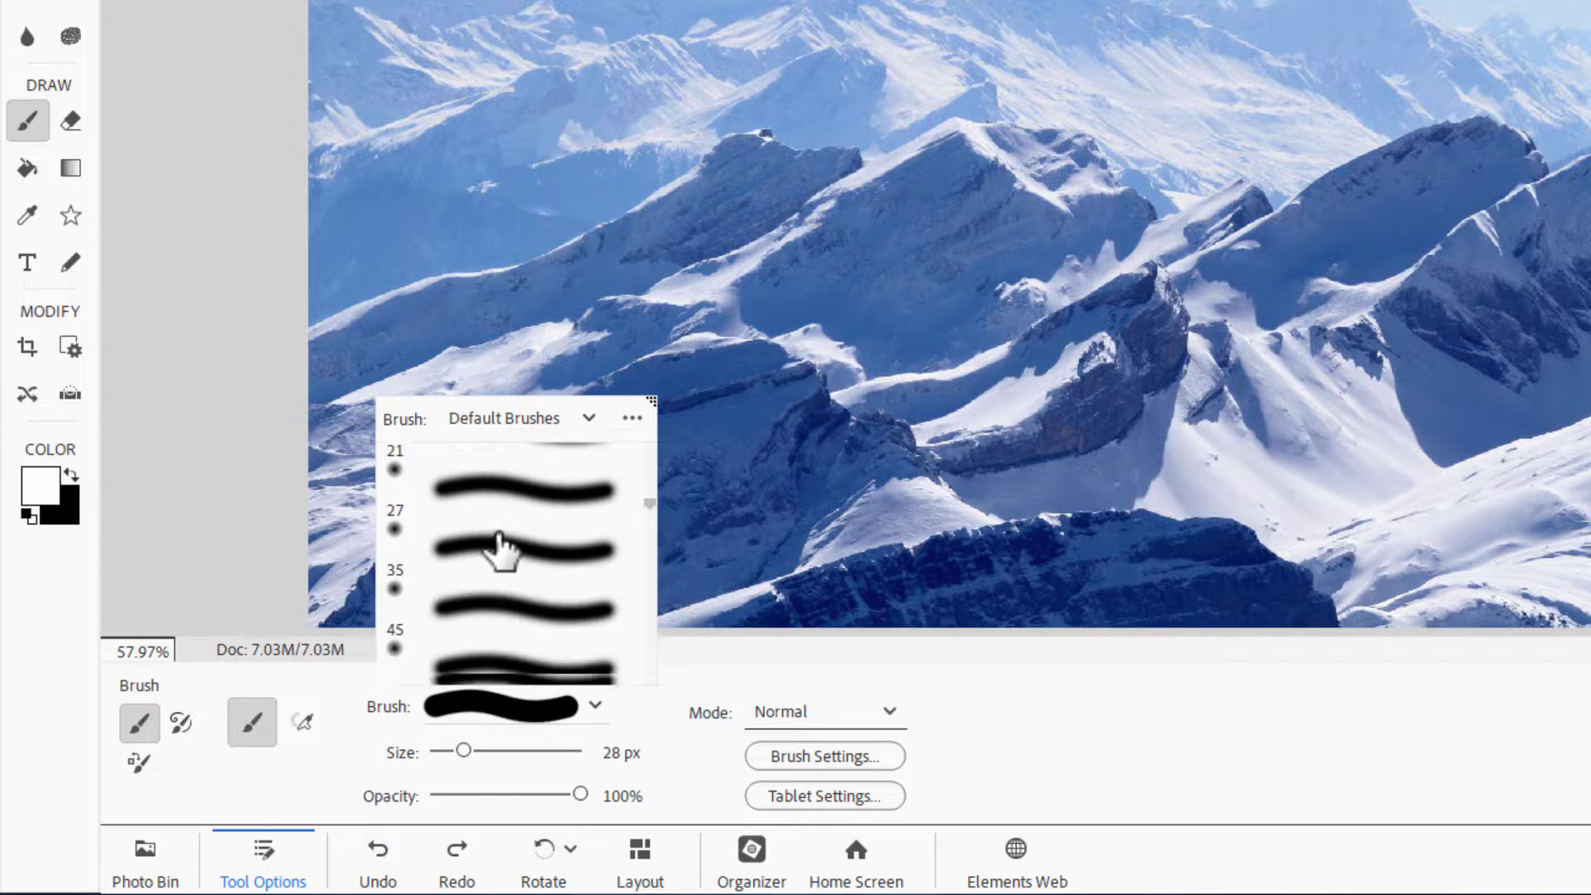
pyautogui.scroll(-9, 501, 549)
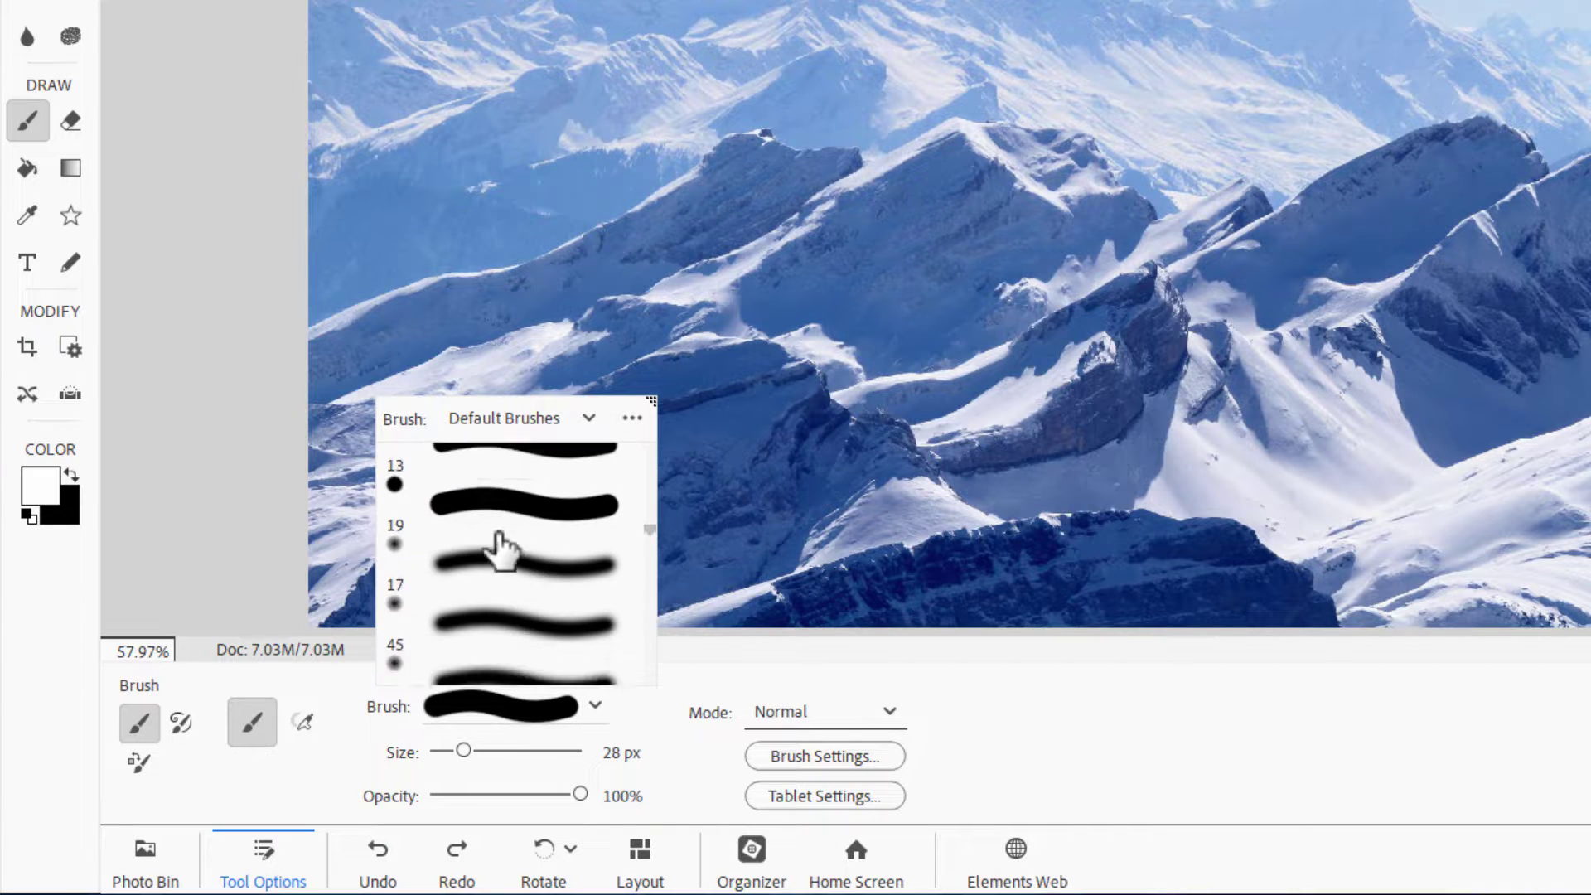
pyautogui.scroll(-6, 500, 549)
pyautogui.scroll(-3, 497, 530)
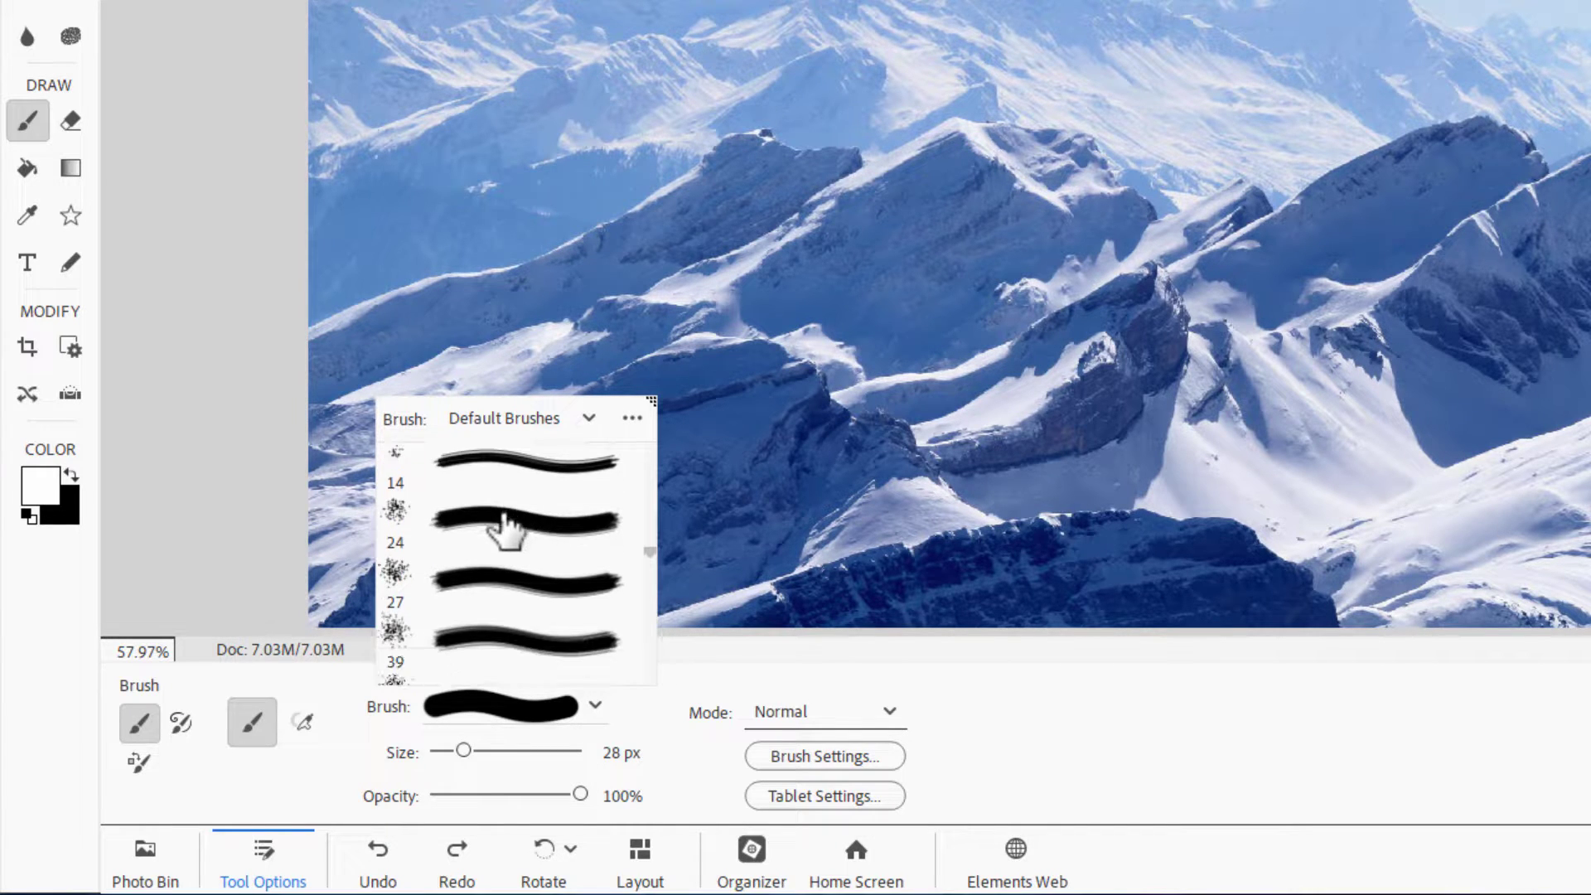
pyautogui.scroll(-4, 476, 572)
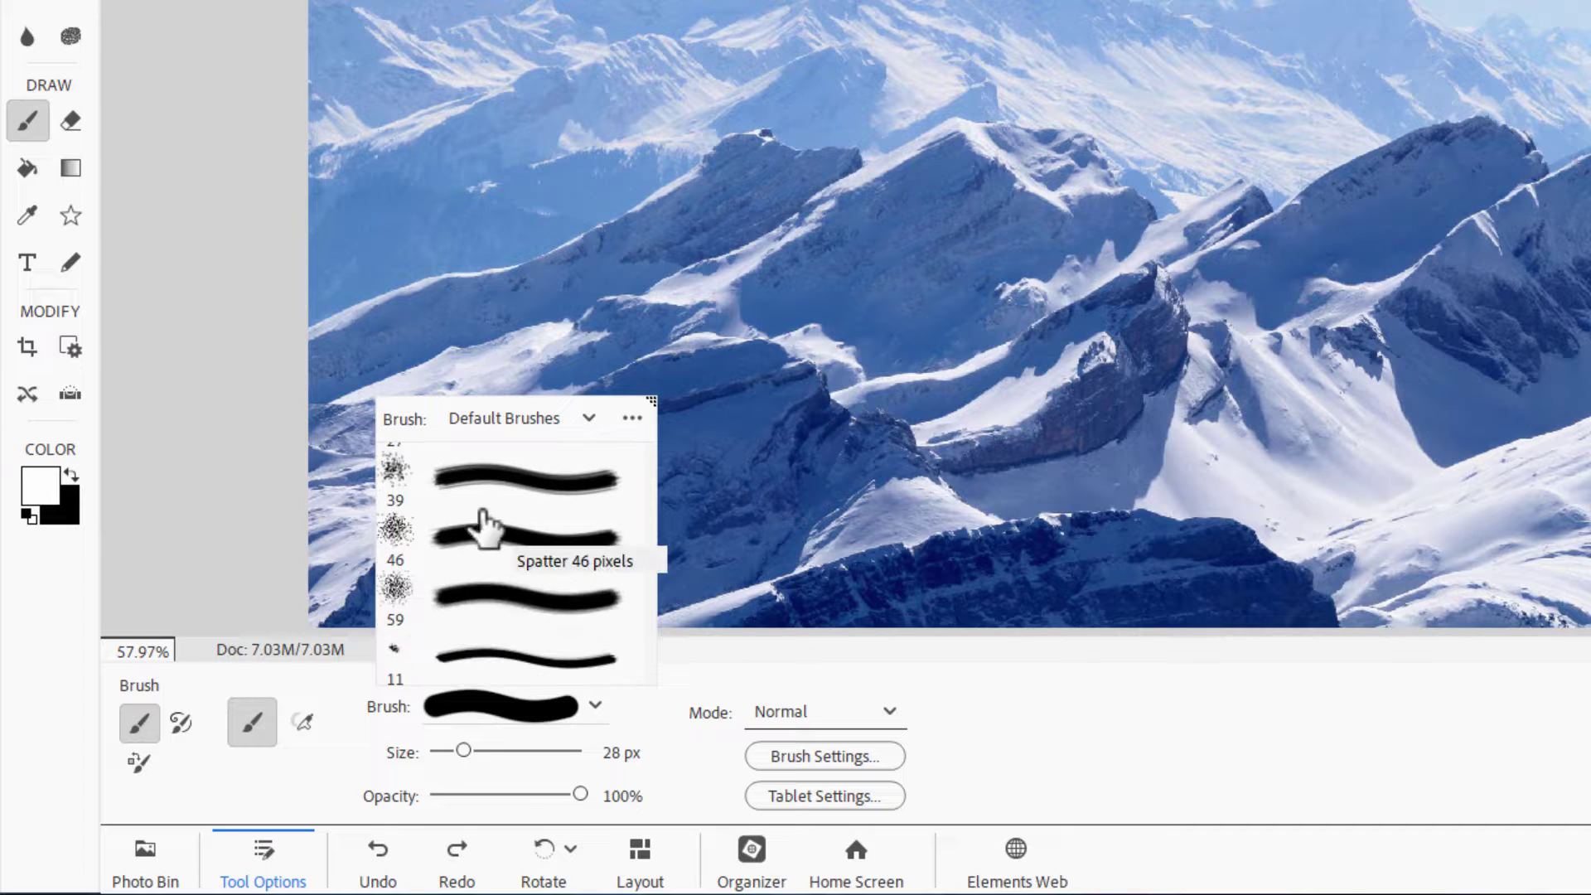
pyautogui.scroll(-10, 477, 534)
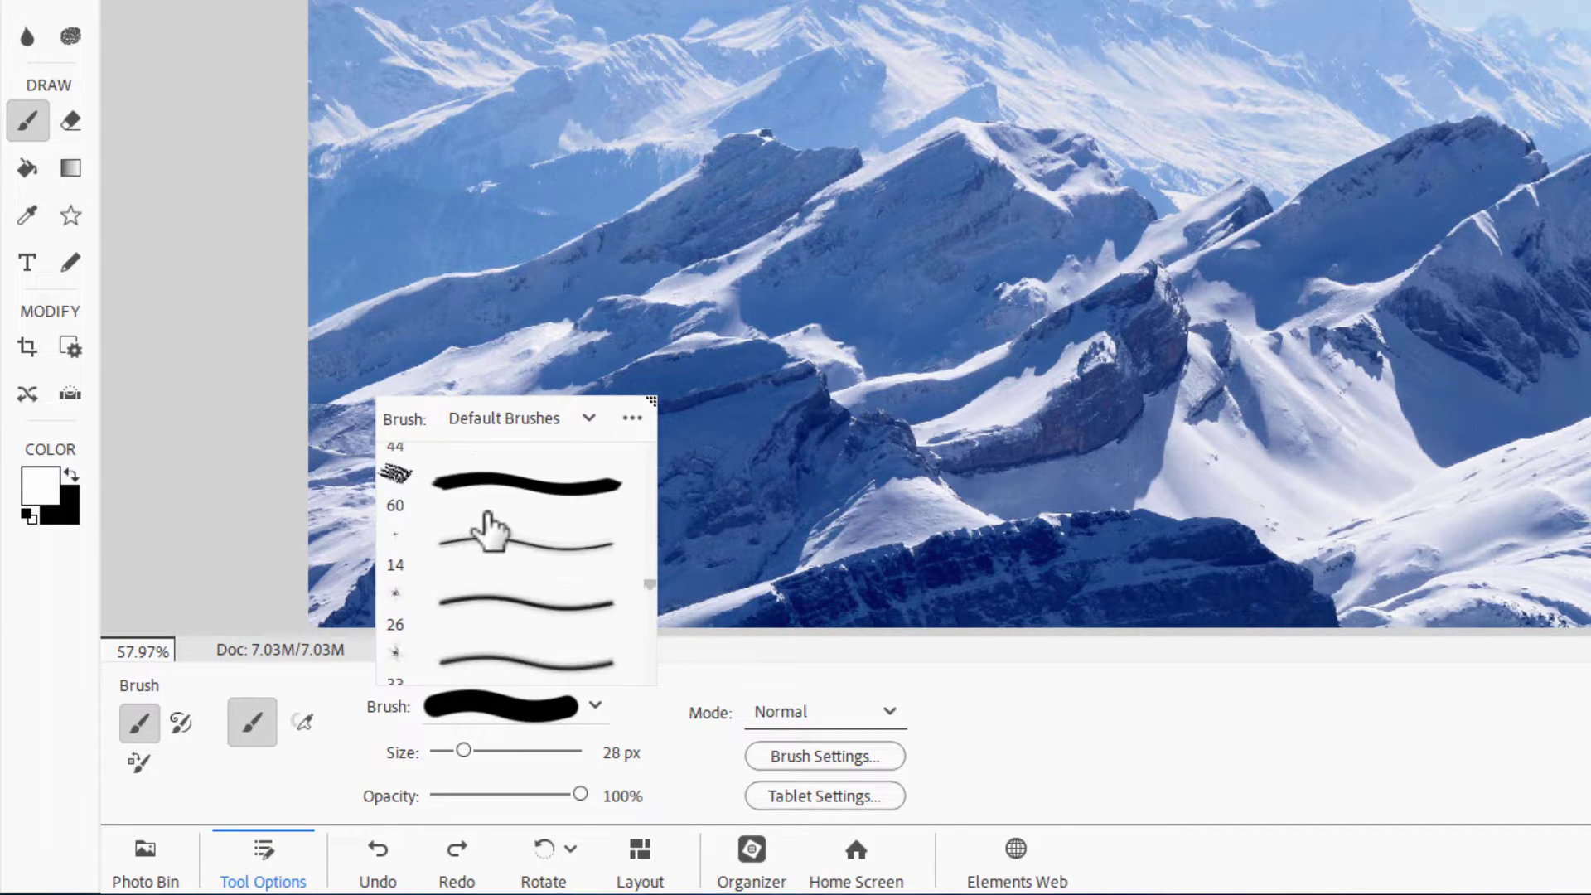
pyautogui.scroll(-3, 489, 527)
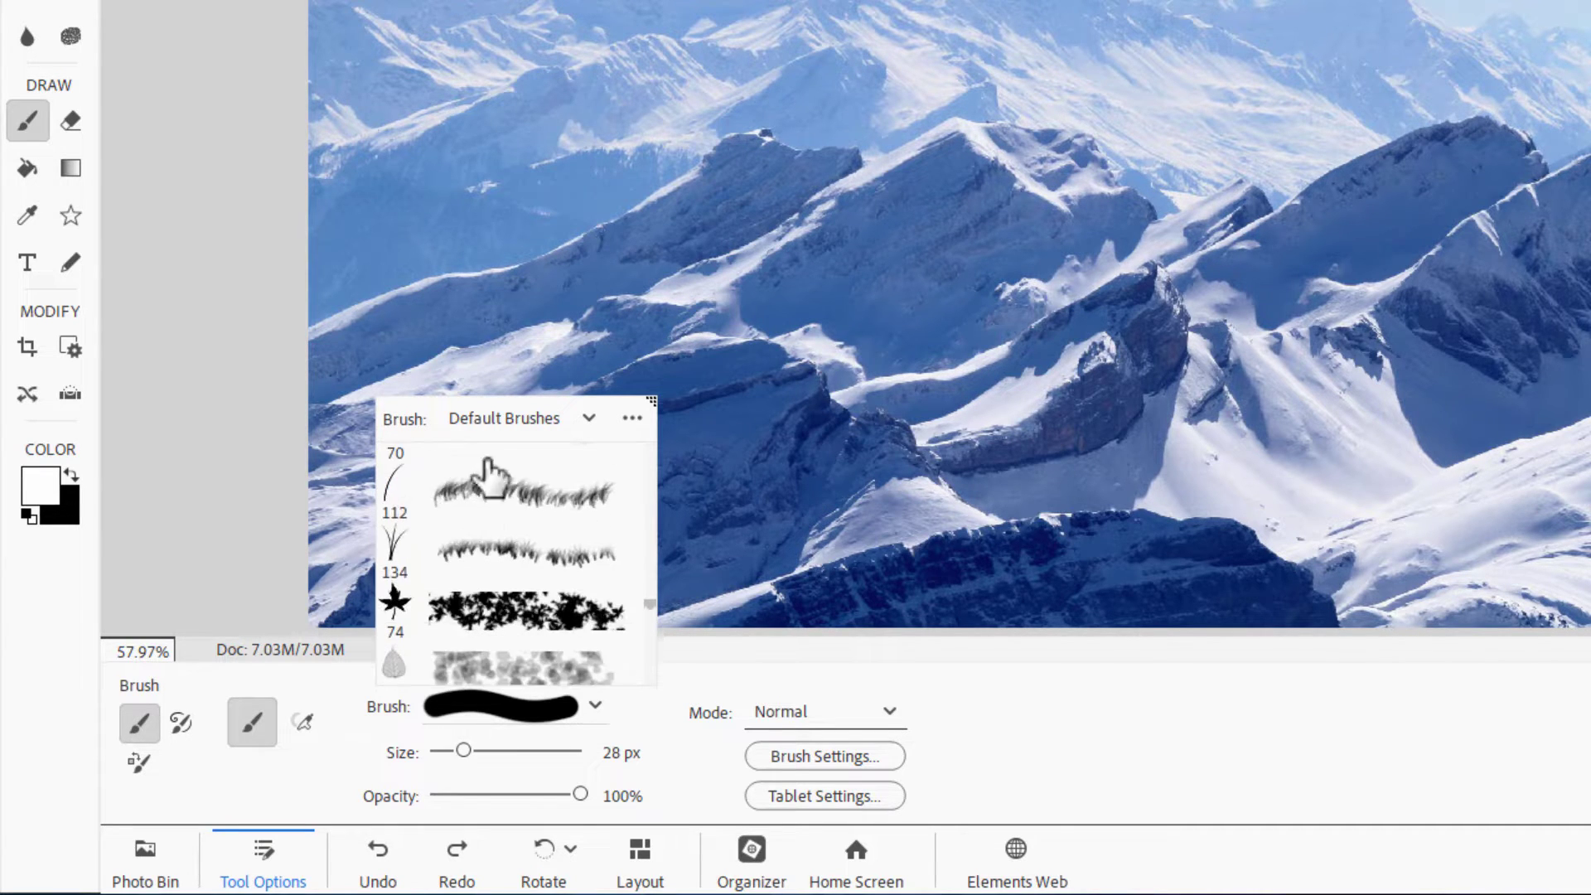
pyautogui.scroll(-1, 521, 584)
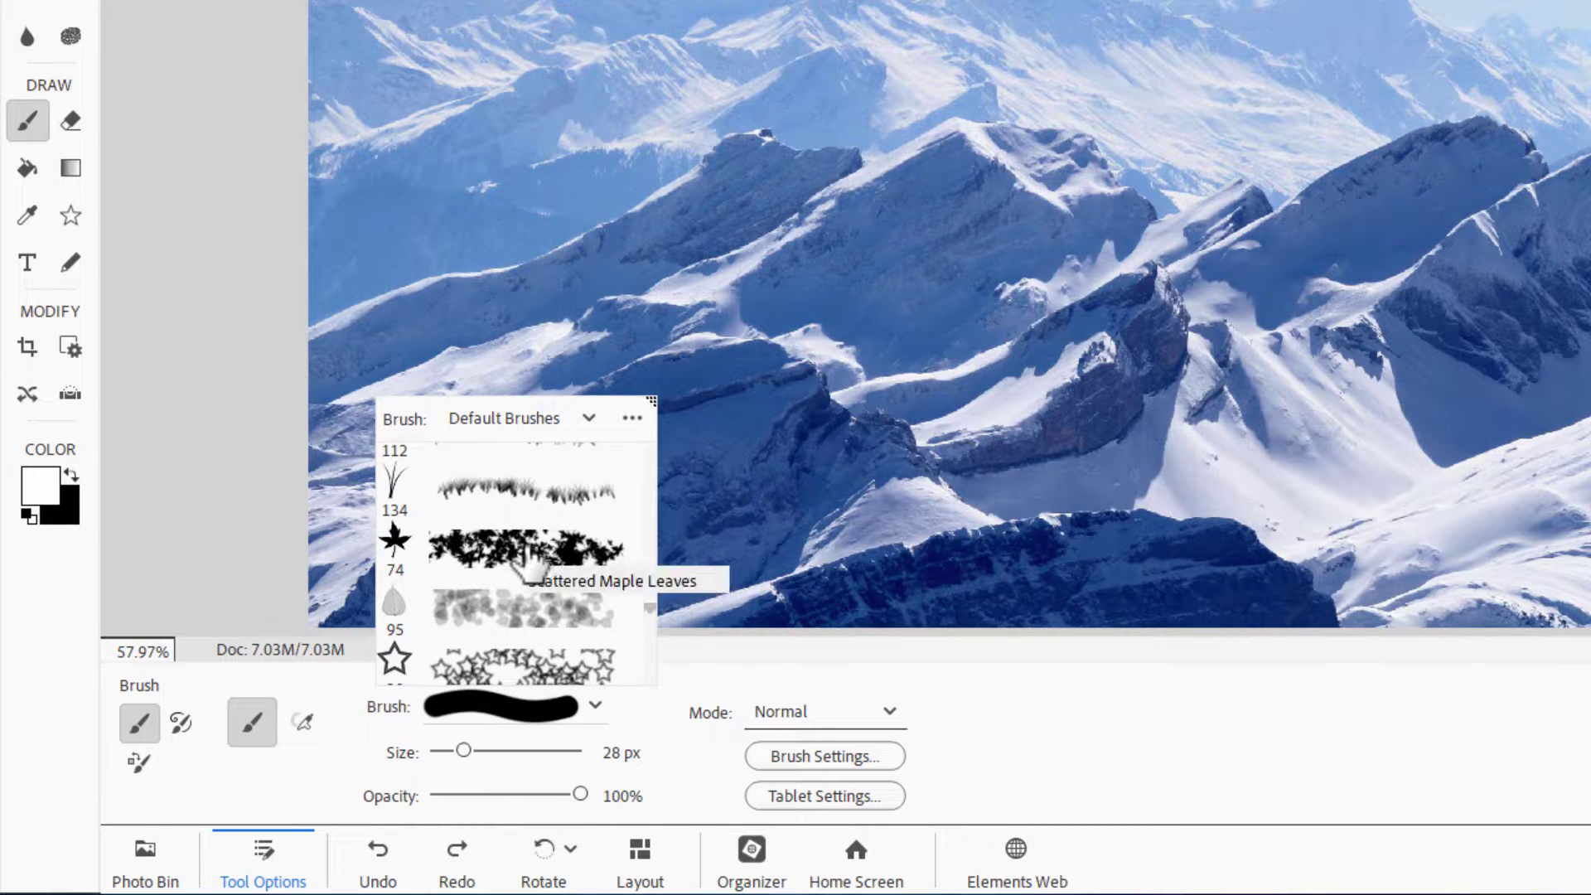
pyautogui.scroll(1, 551, 567)
pyautogui.scroll(10, 550, 572)
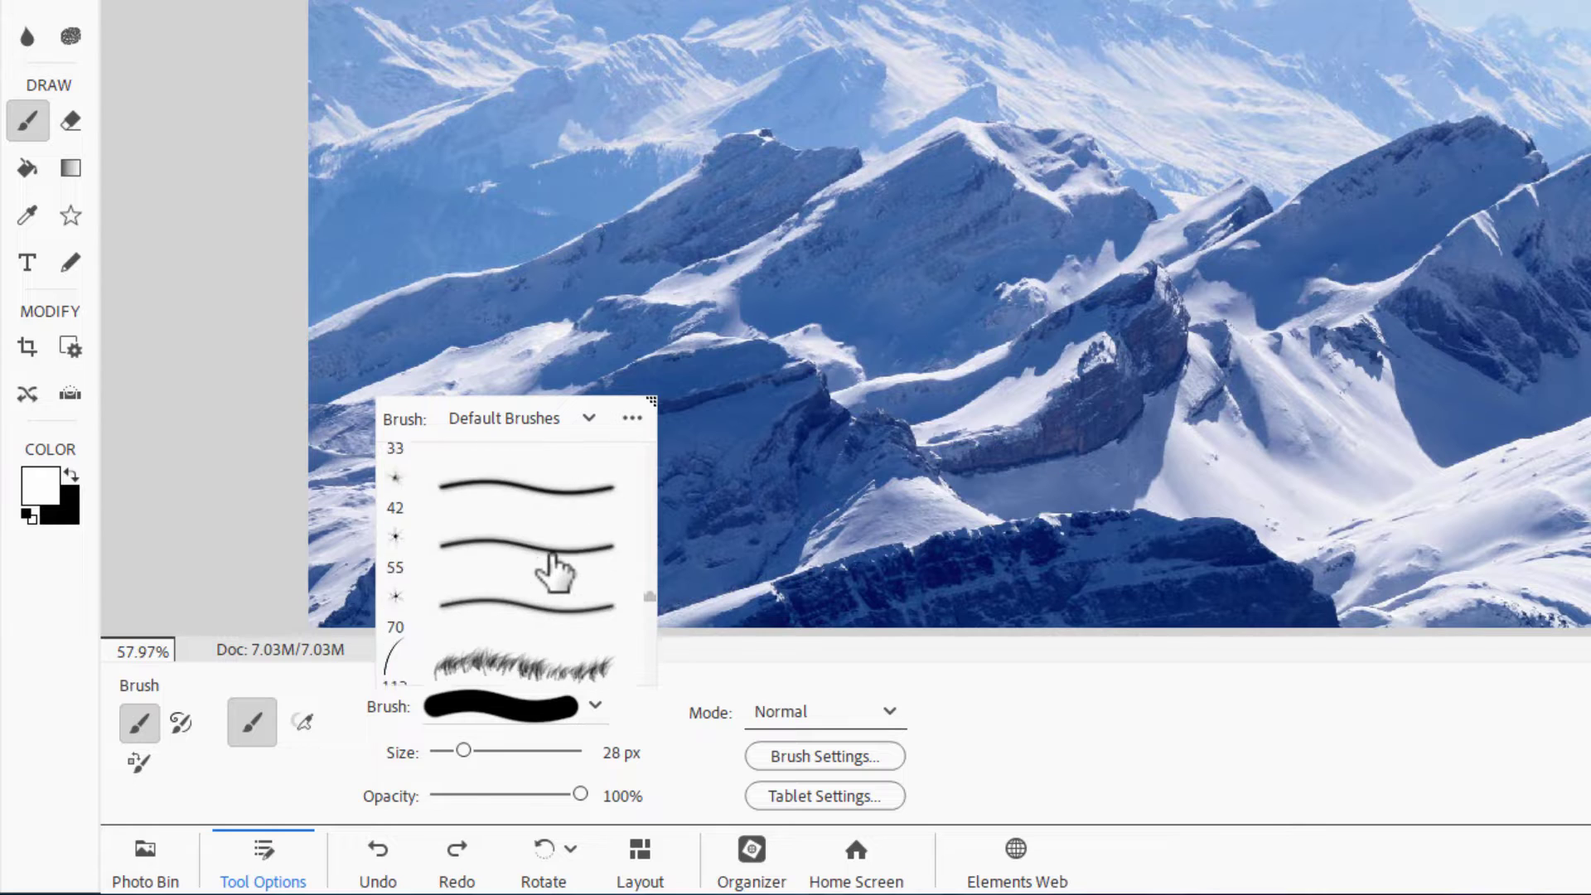
pyautogui.scroll(12, 554, 572)
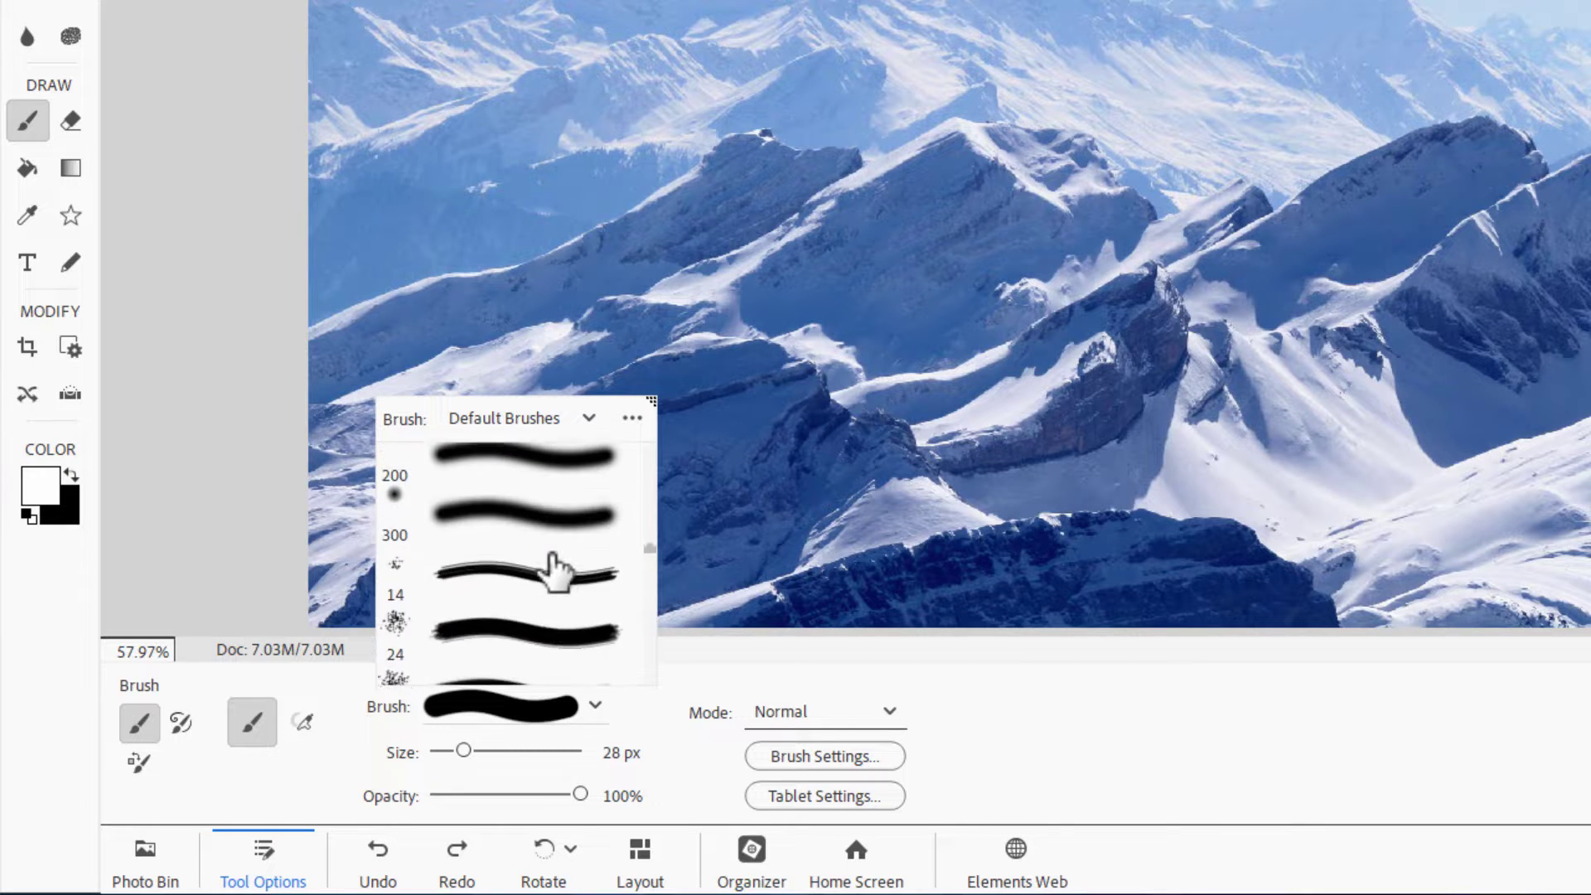
pyautogui.moveTo(650, 534)
pyautogui.mouseDown()
pyautogui.moveTo(639, 491)
pyautogui.moveTo(589, 441)
pyautogui.mouseUp()
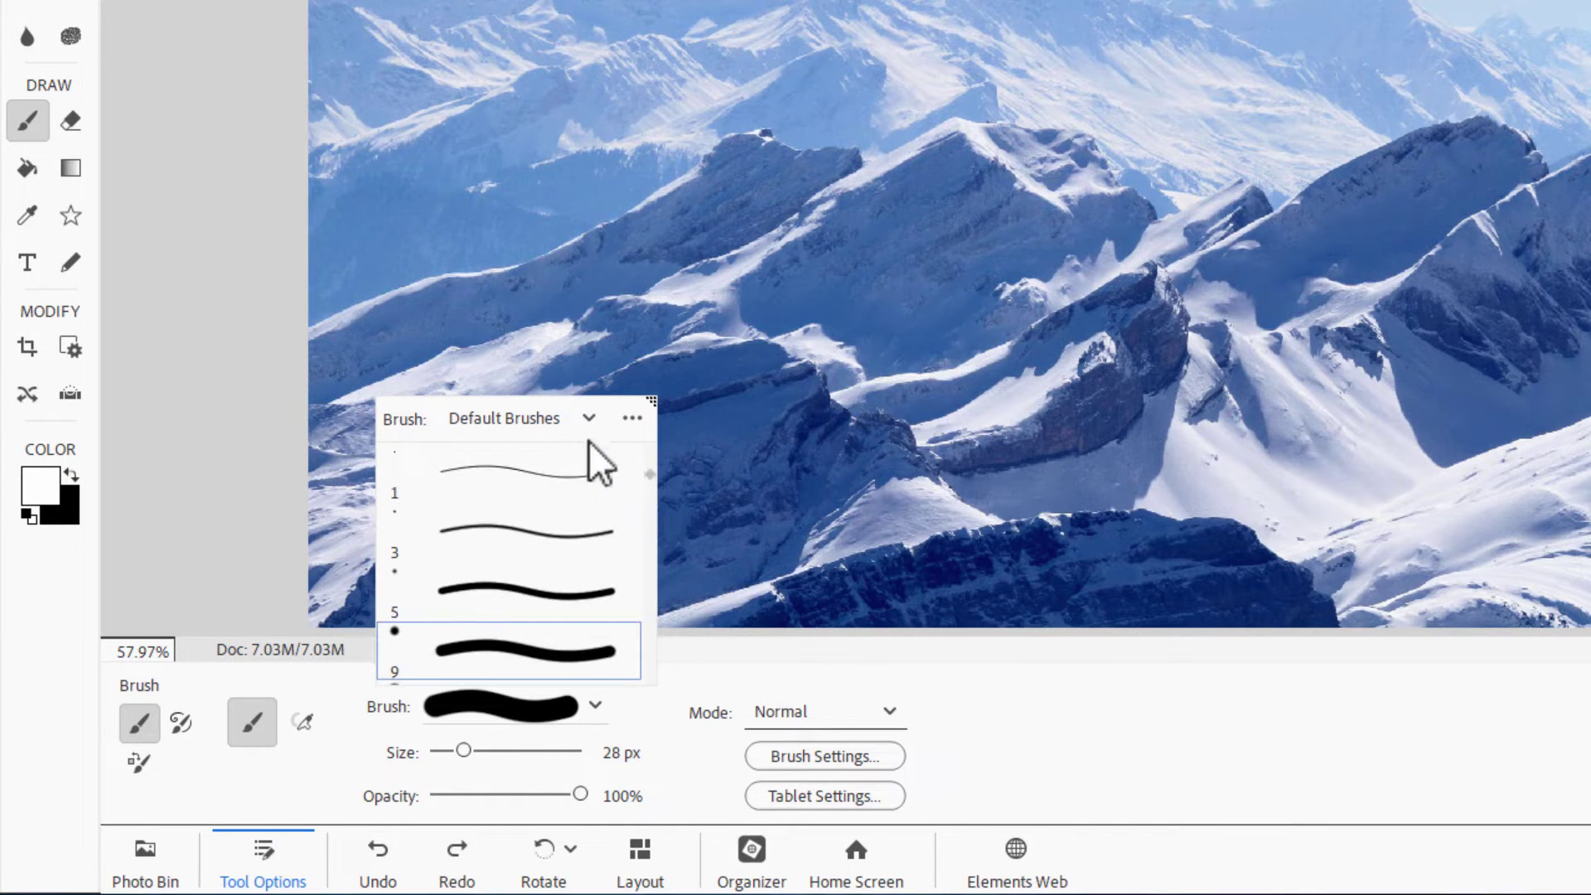
pyautogui.click(518, 419)
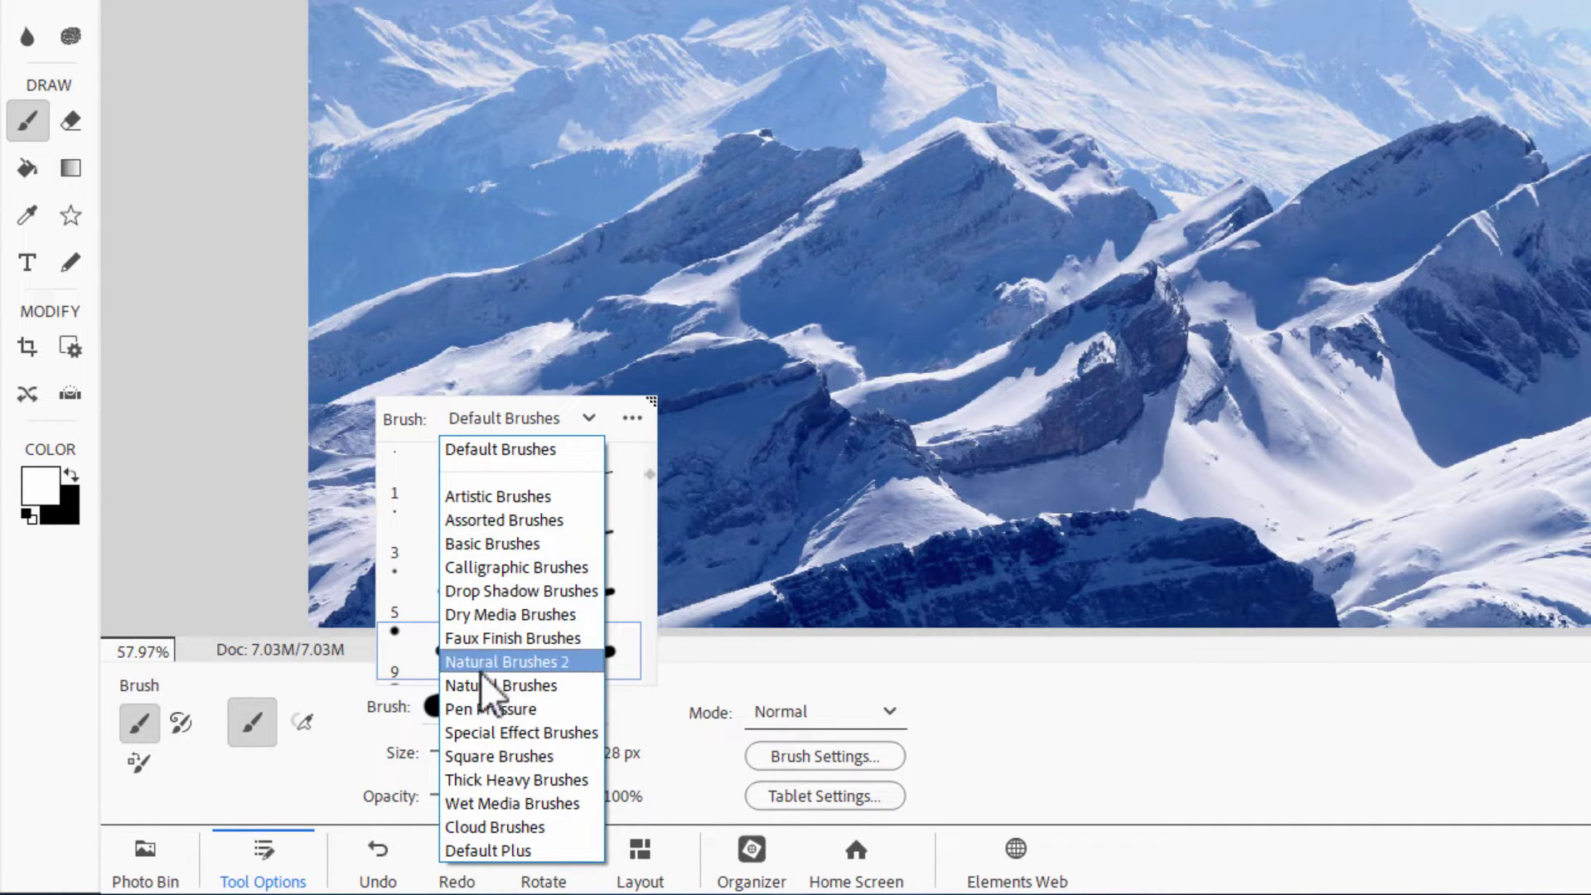
pyautogui.click(510, 660)
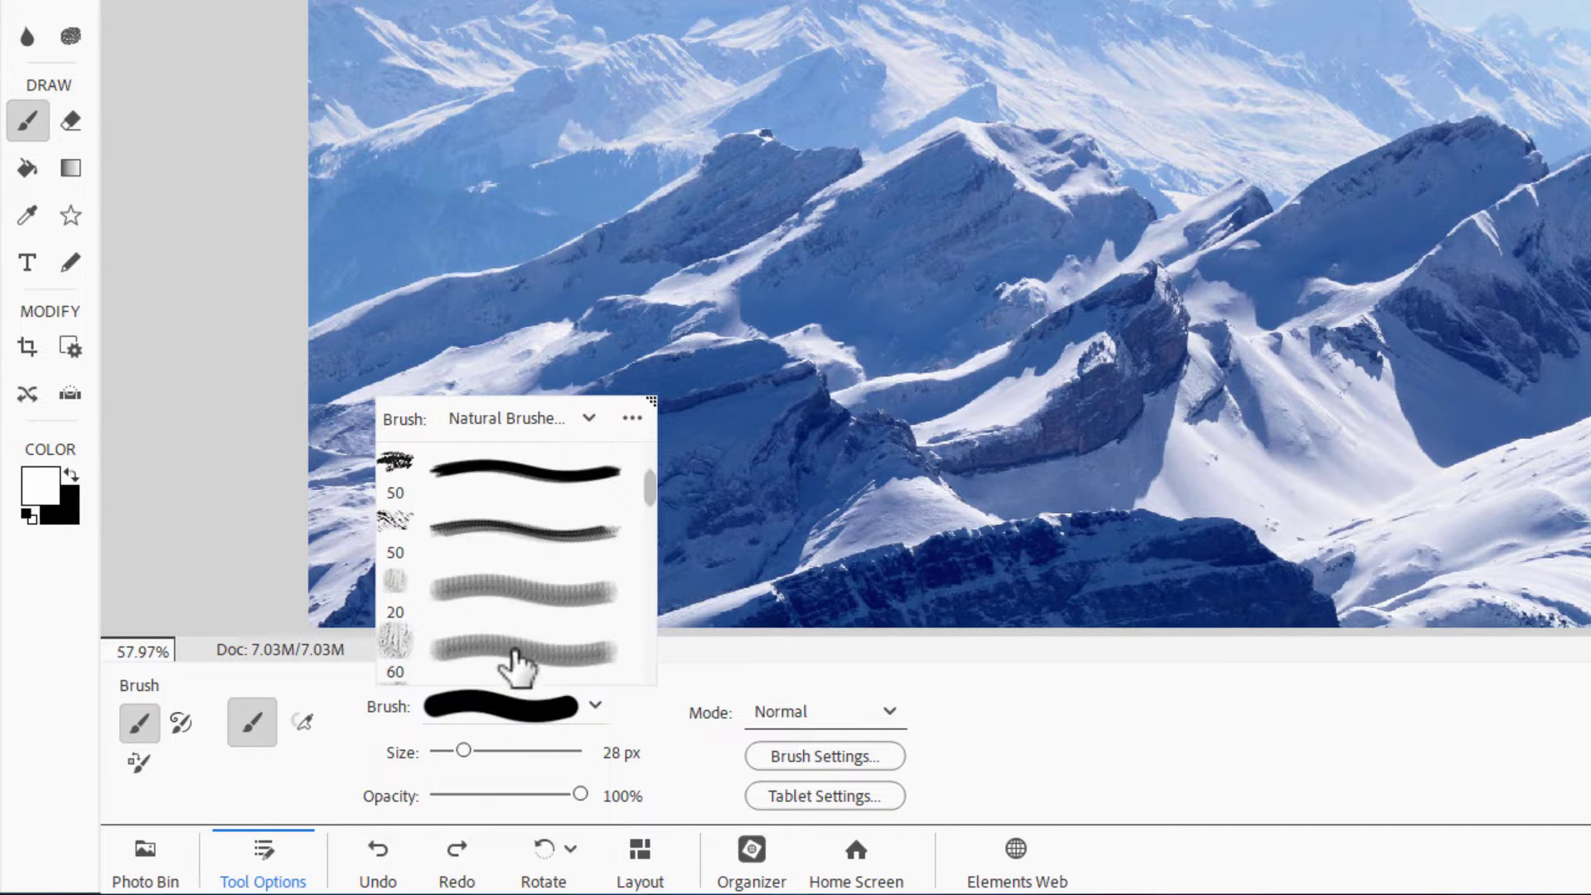
pyautogui.scroll(-3, 497, 581)
pyautogui.scroll(1, 495, 567)
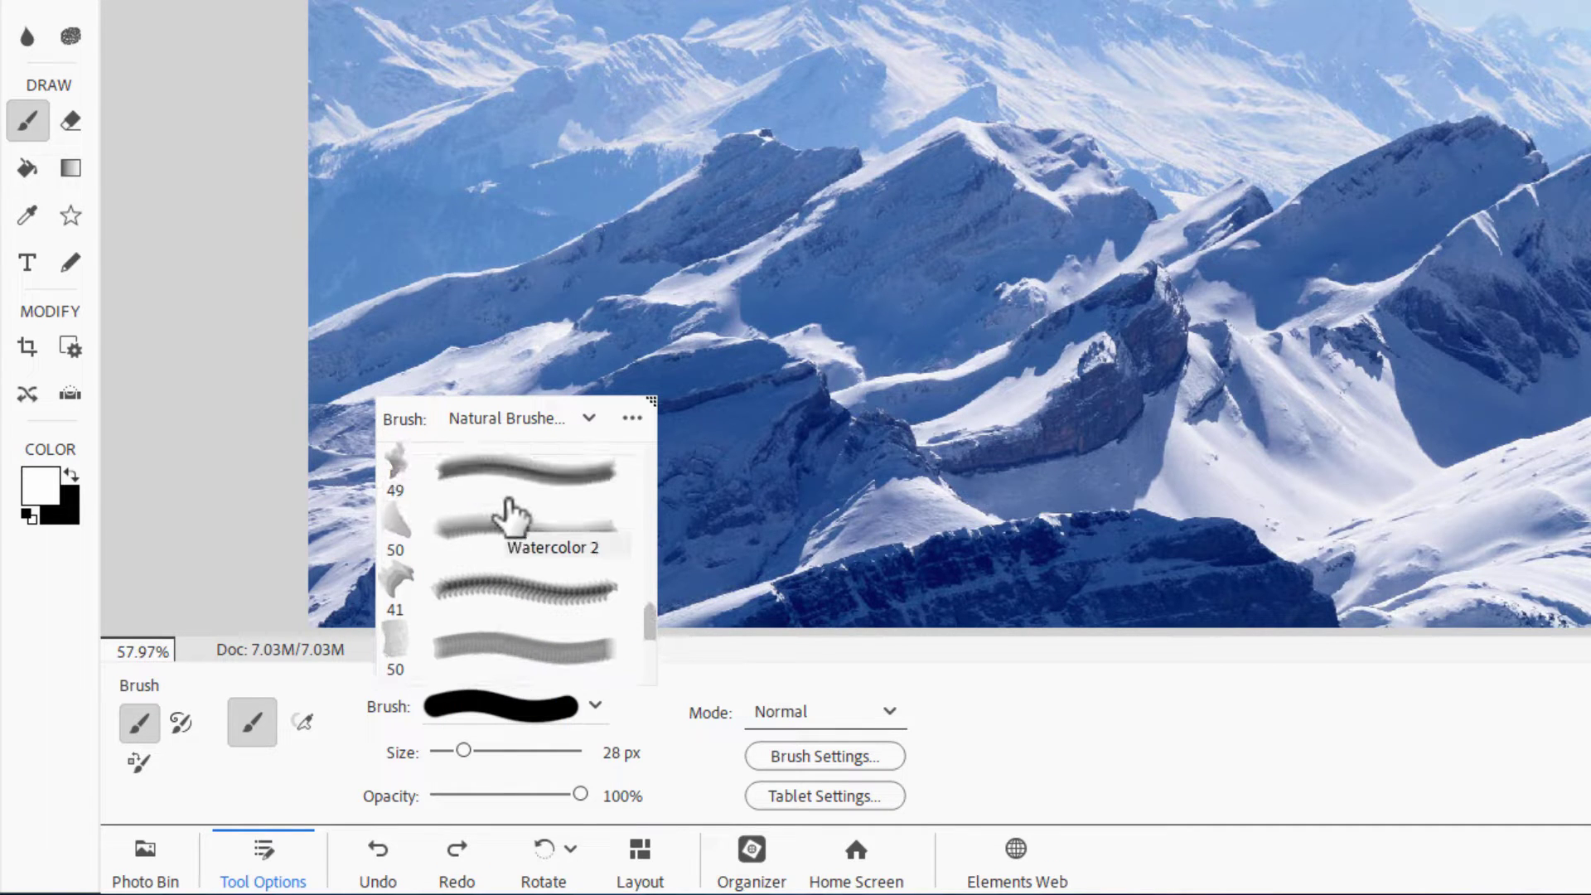
pyautogui.scroll(1, 518, 489)
pyautogui.click(497, 419)
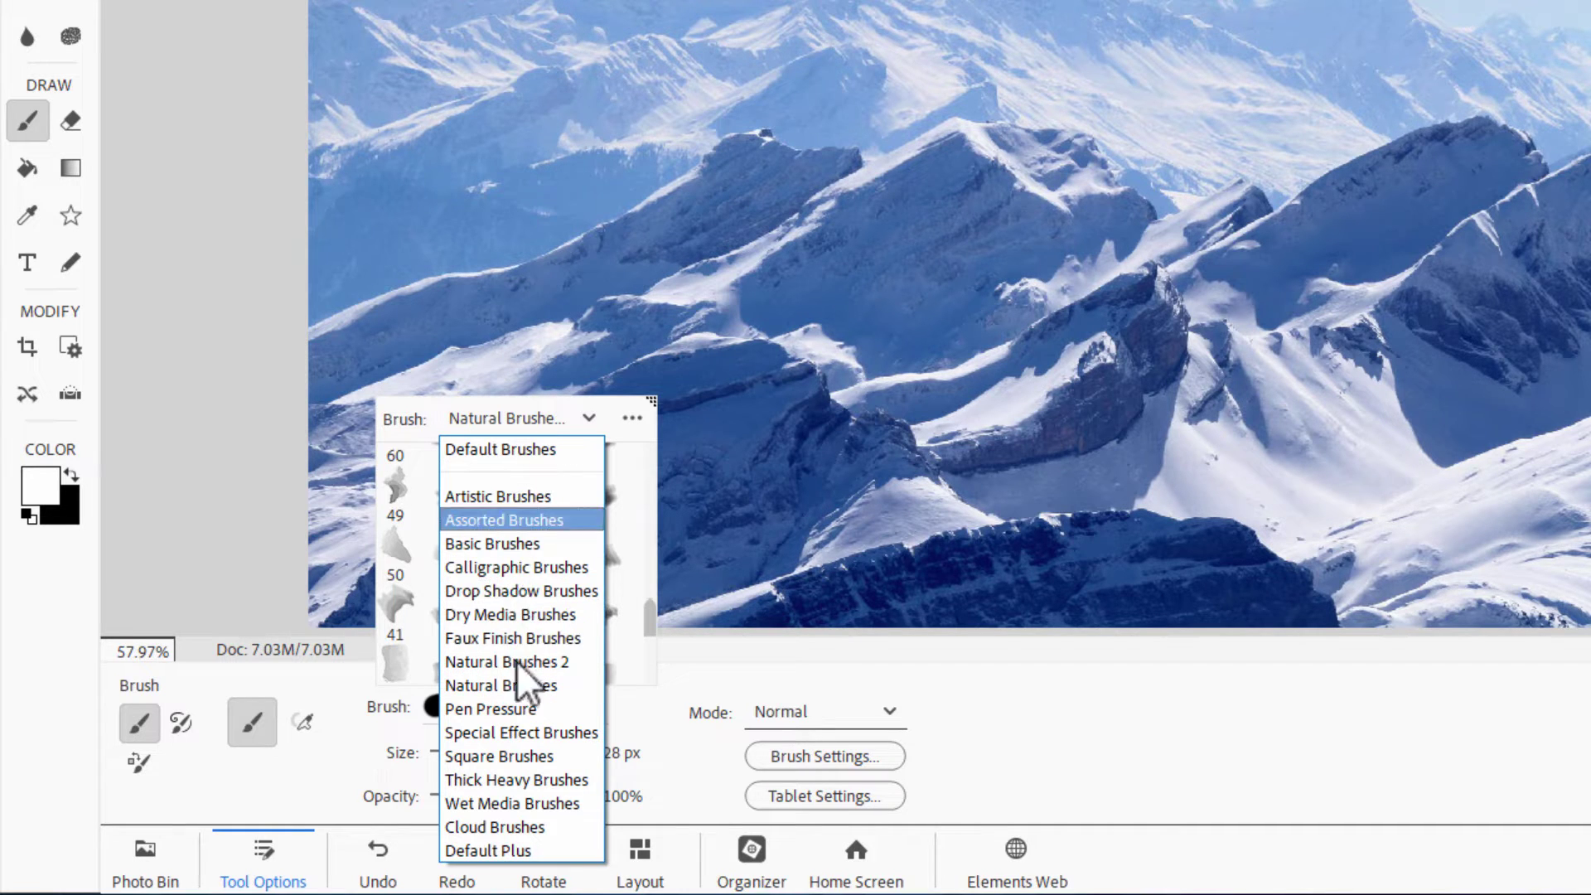
pyautogui.click(493, 643)
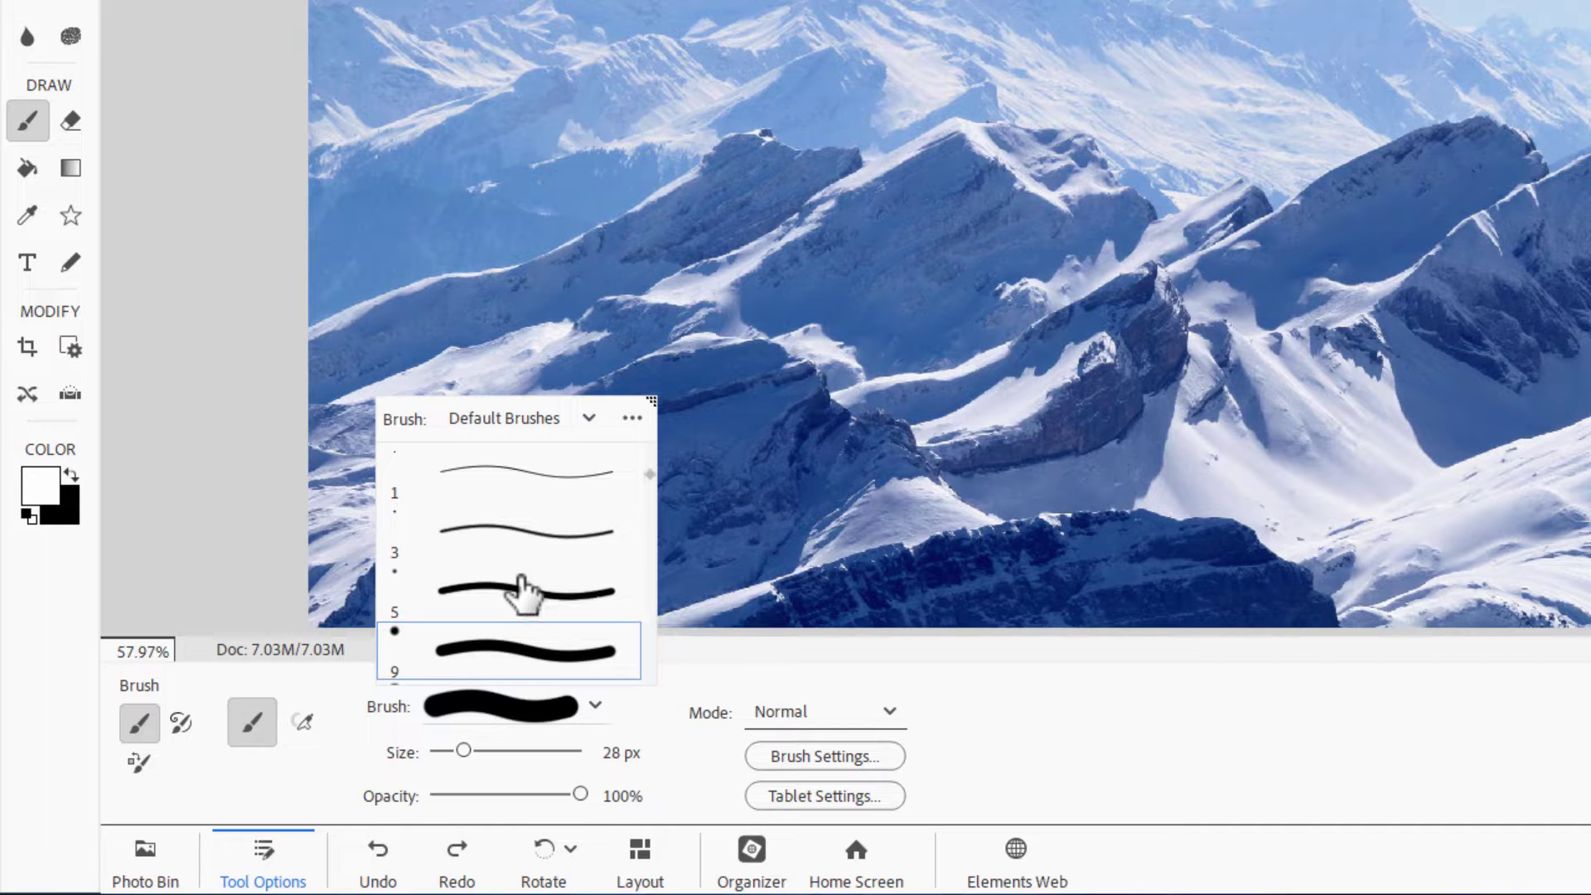
# Choose Save Brushes from the brush picker's options menu to bring up the Save As dialog
pyautogui.click(496, 419)
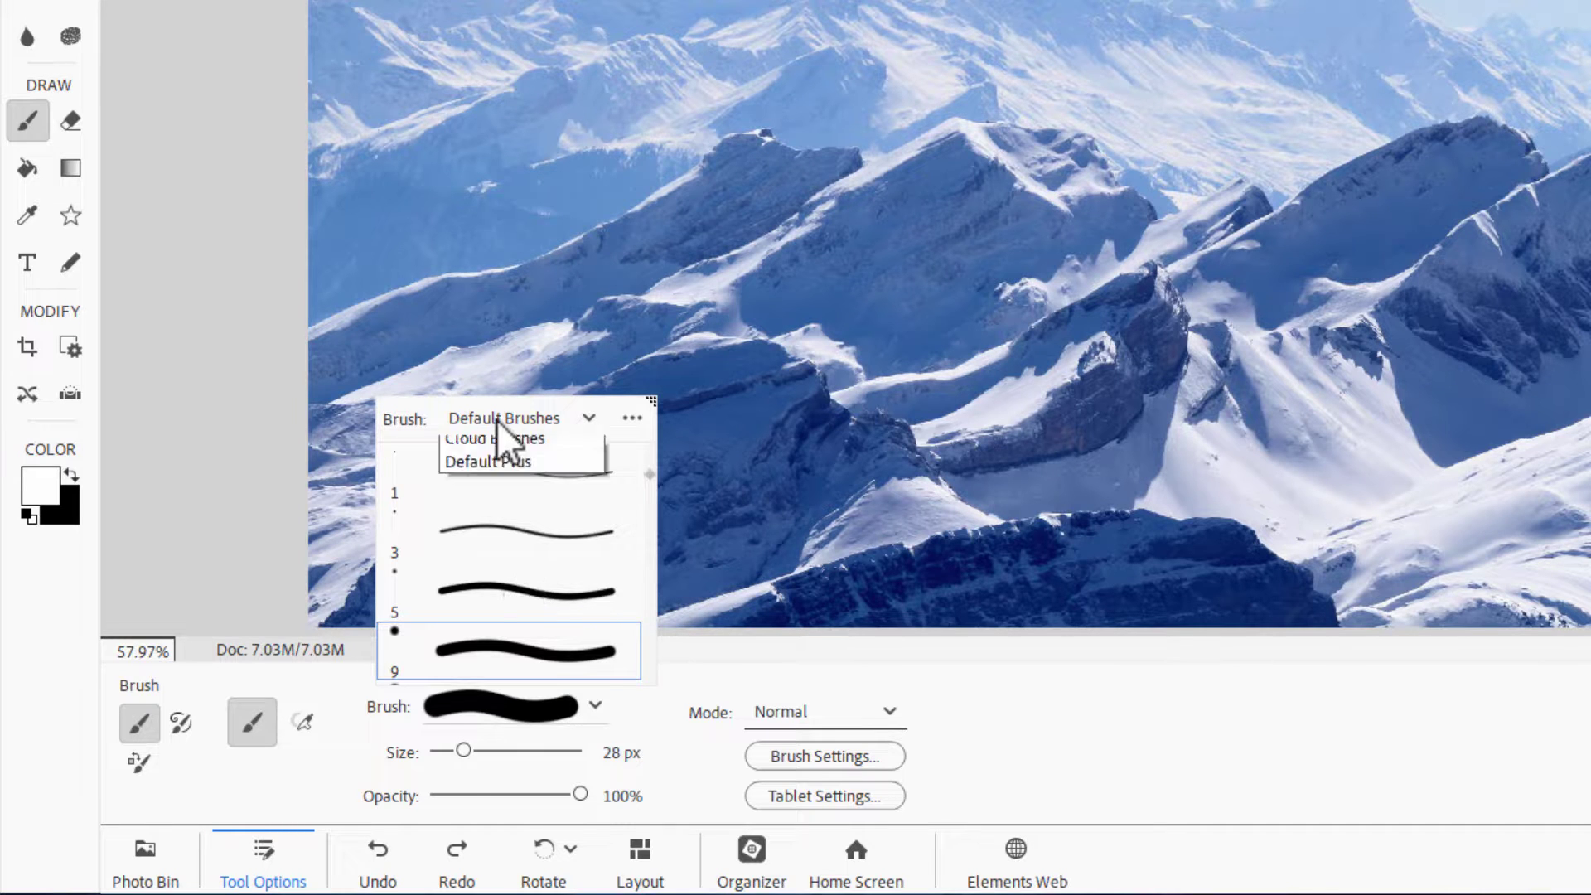
pyautogui.click(519, 419)
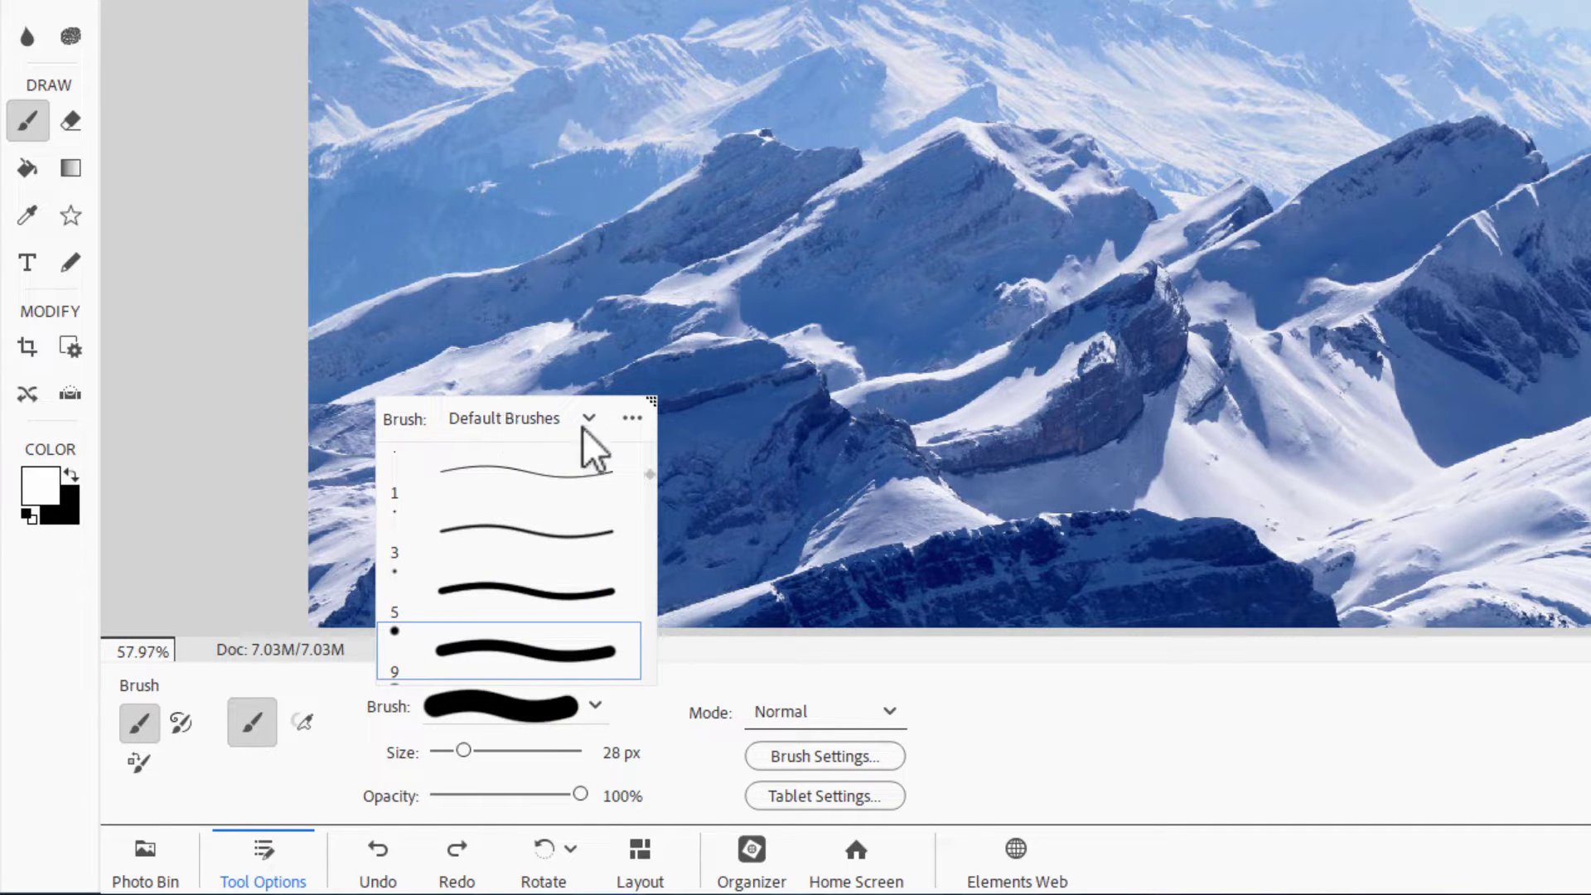
pyautogui.click(634, 420)
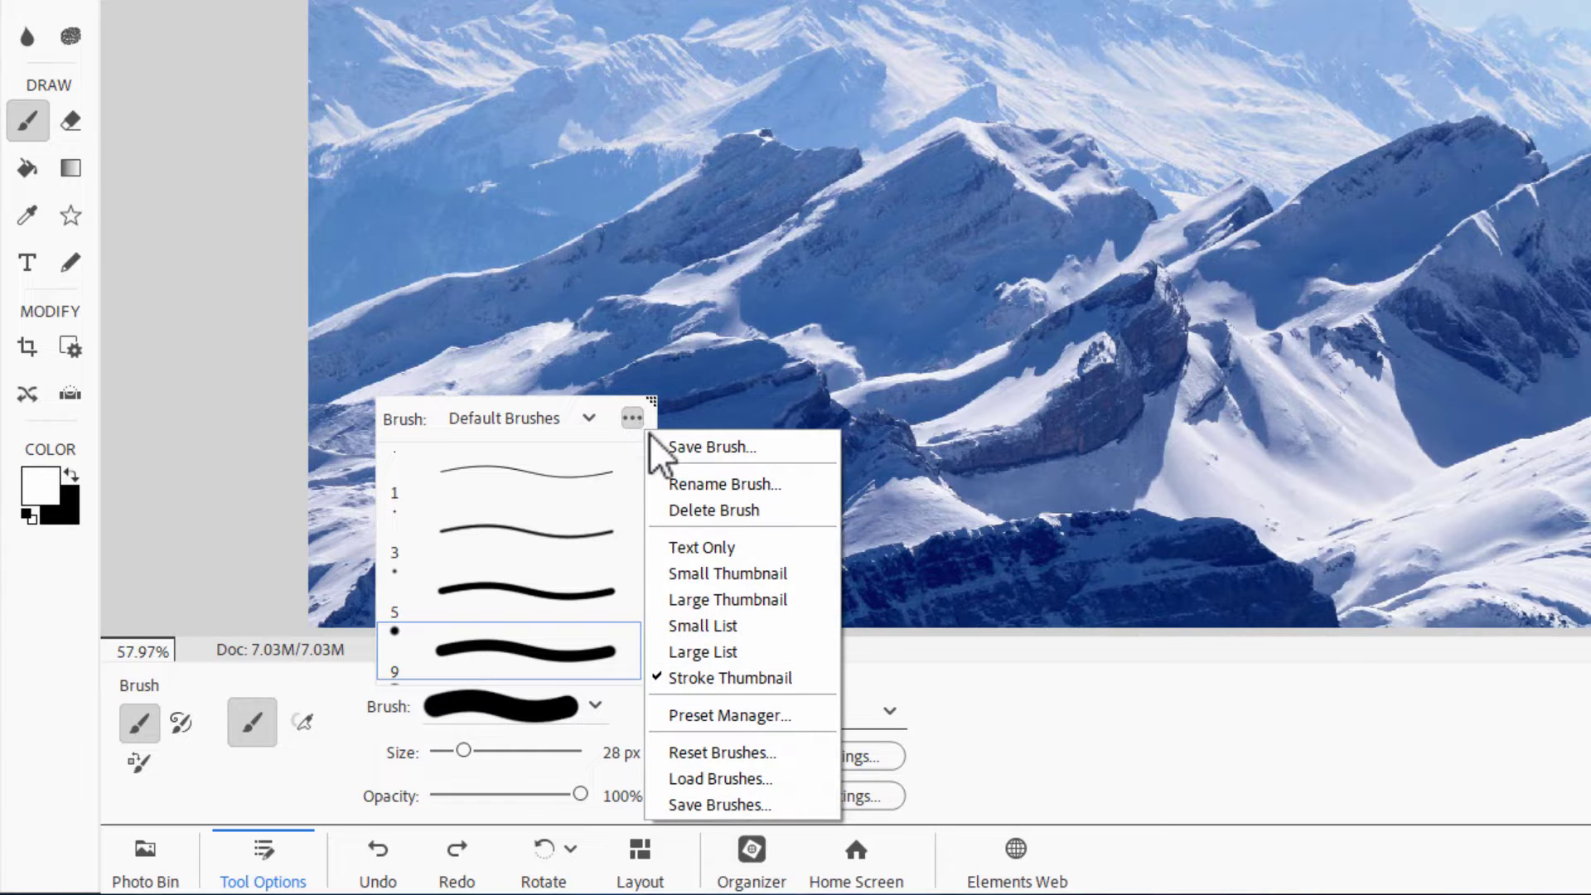
pyautogui.click(724, 804)
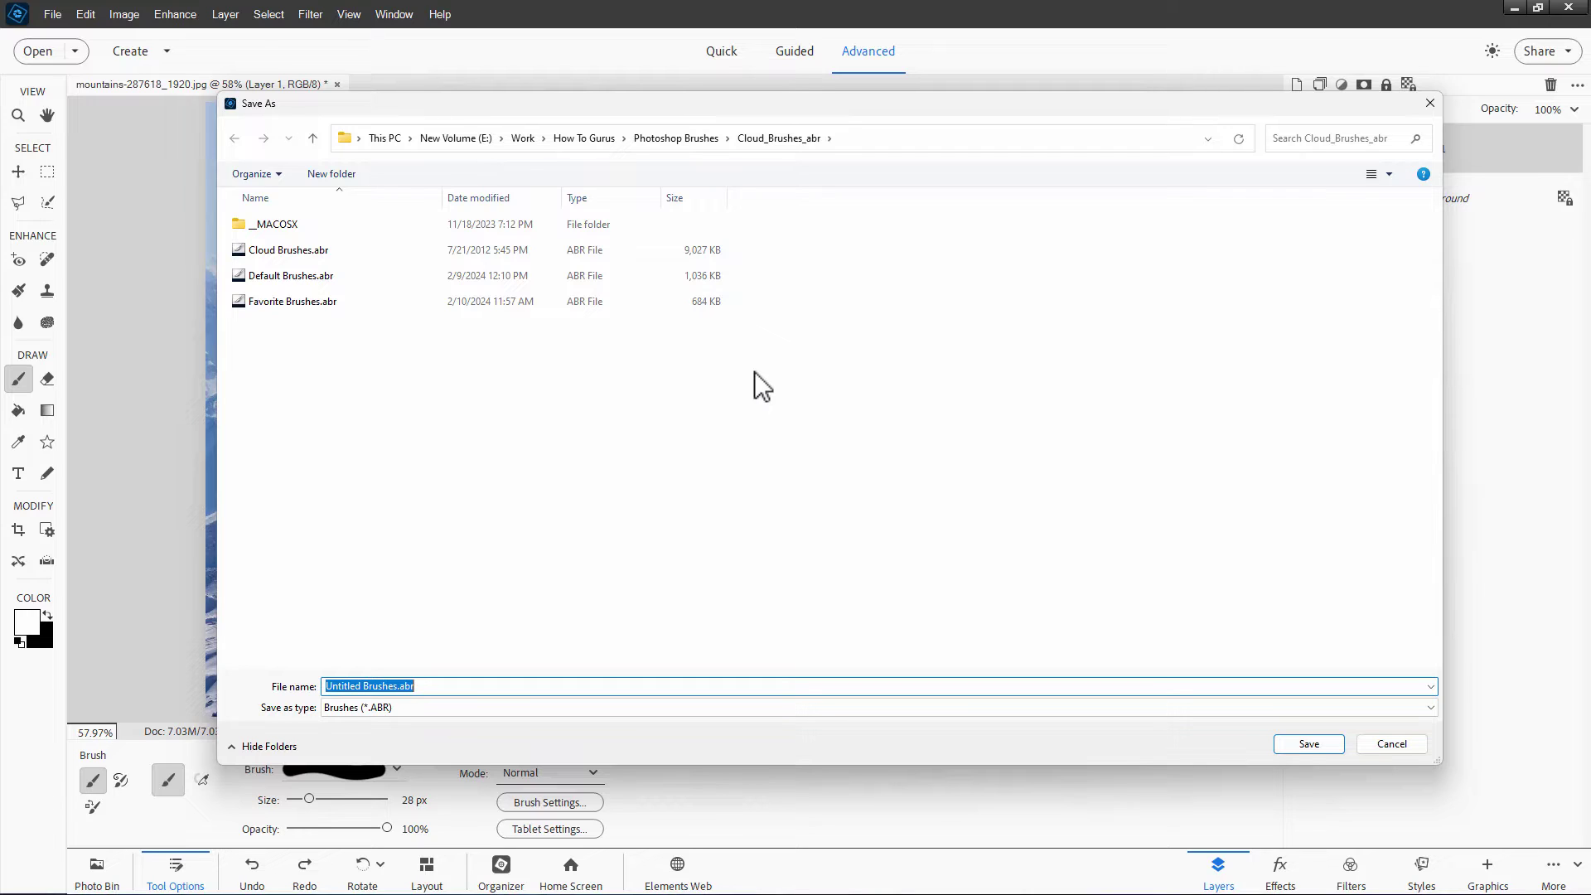
# Point the Save As dialog at %appdata%\Adobe\Photoshop Elements\24.0\Presets\Brushes
pyautogui.click(887, 139)
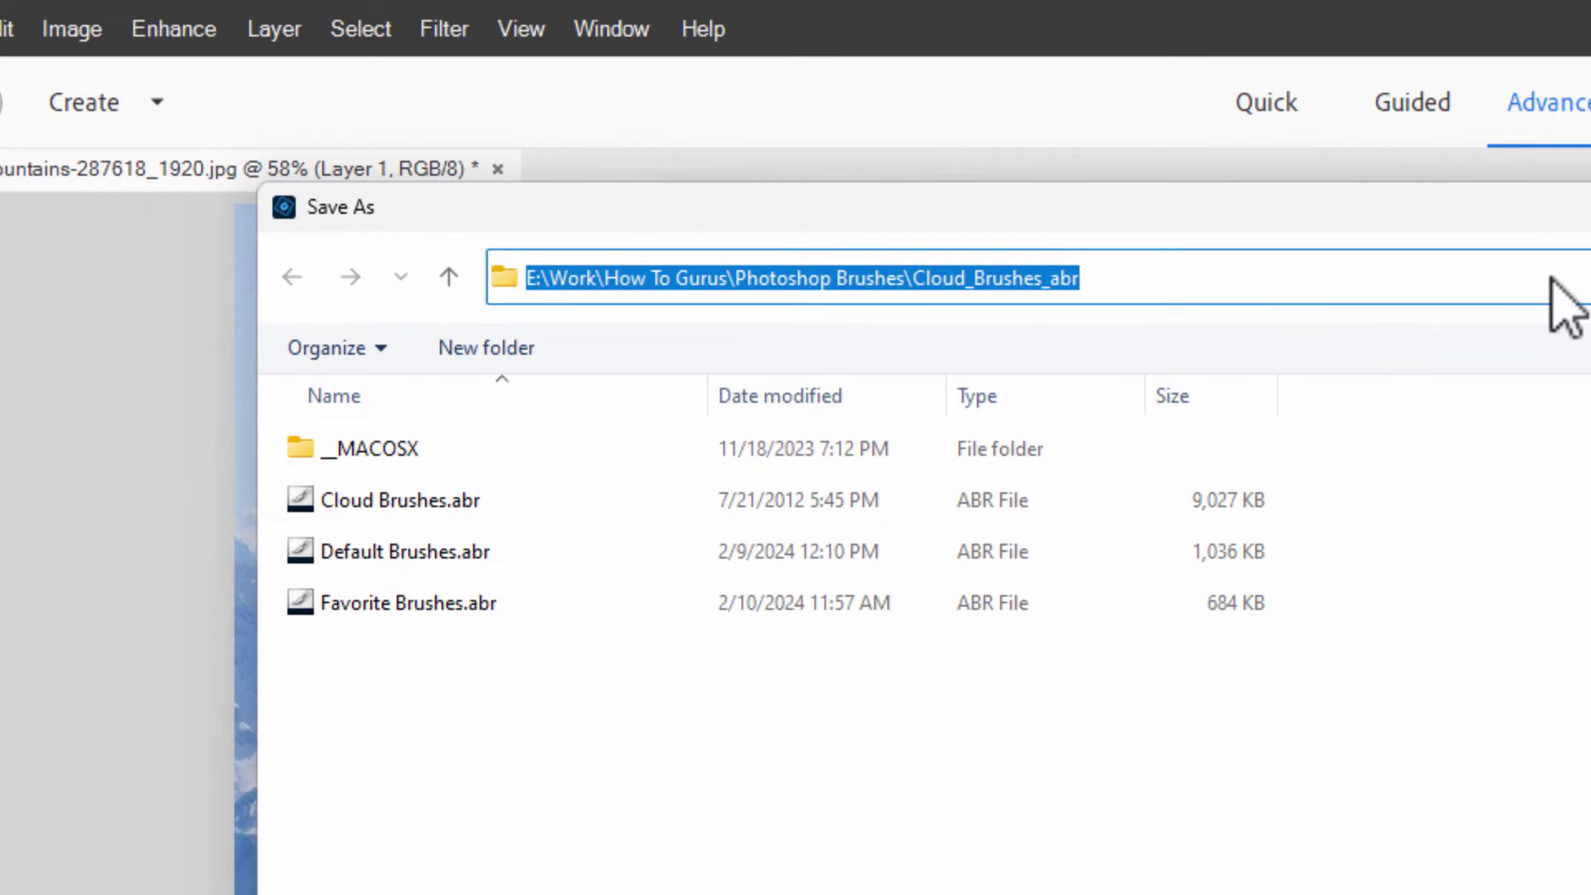
pyautogui.write('%app')
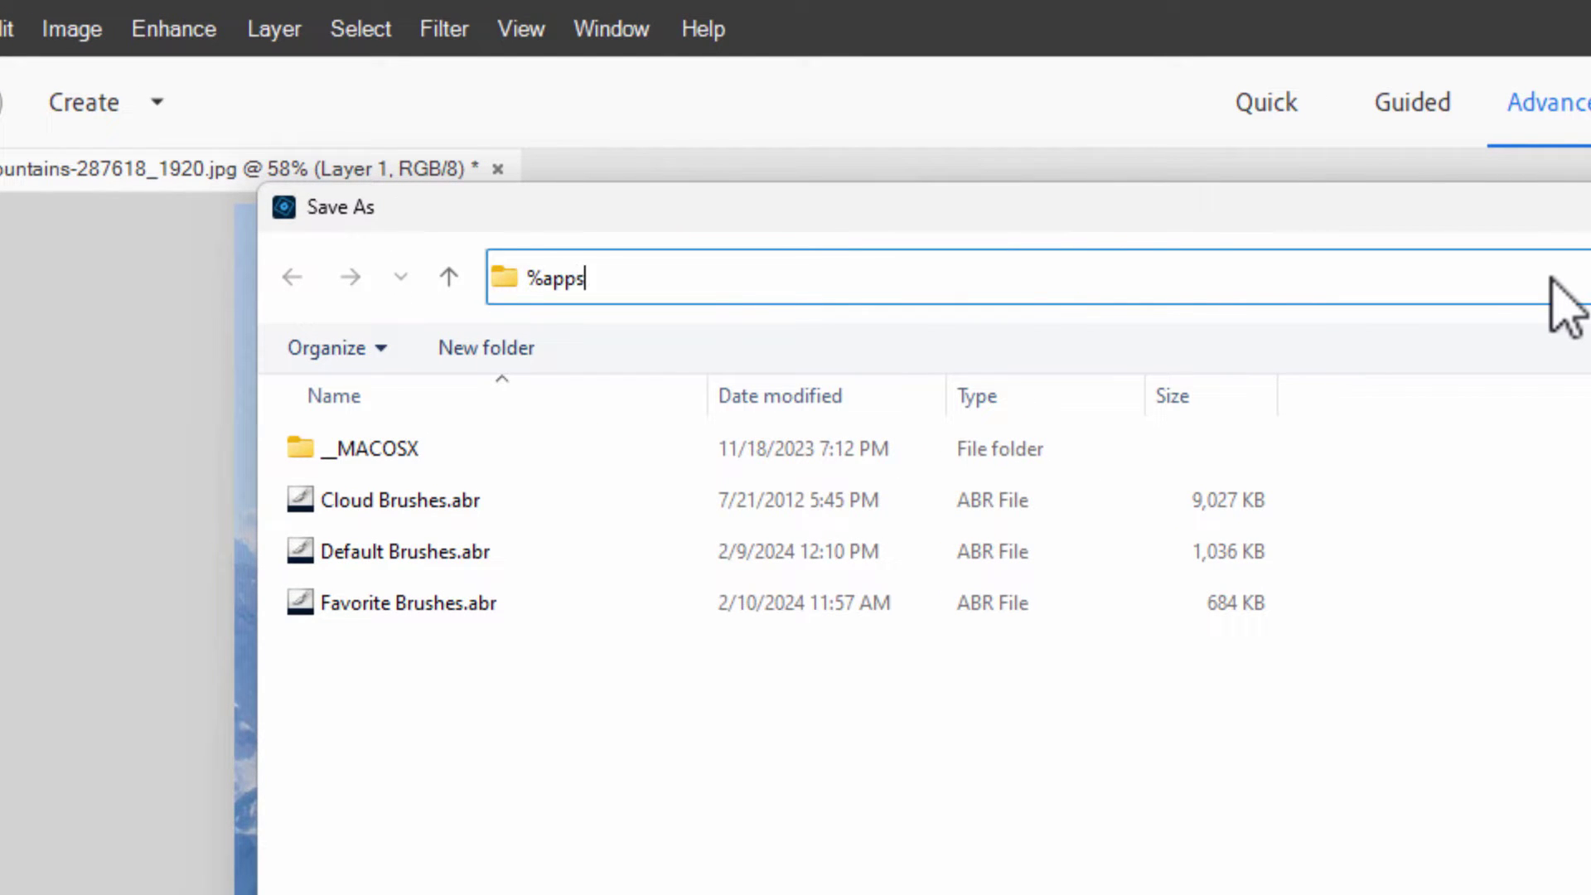
pyautogui.write('data%')
pyautogui.press('Return')
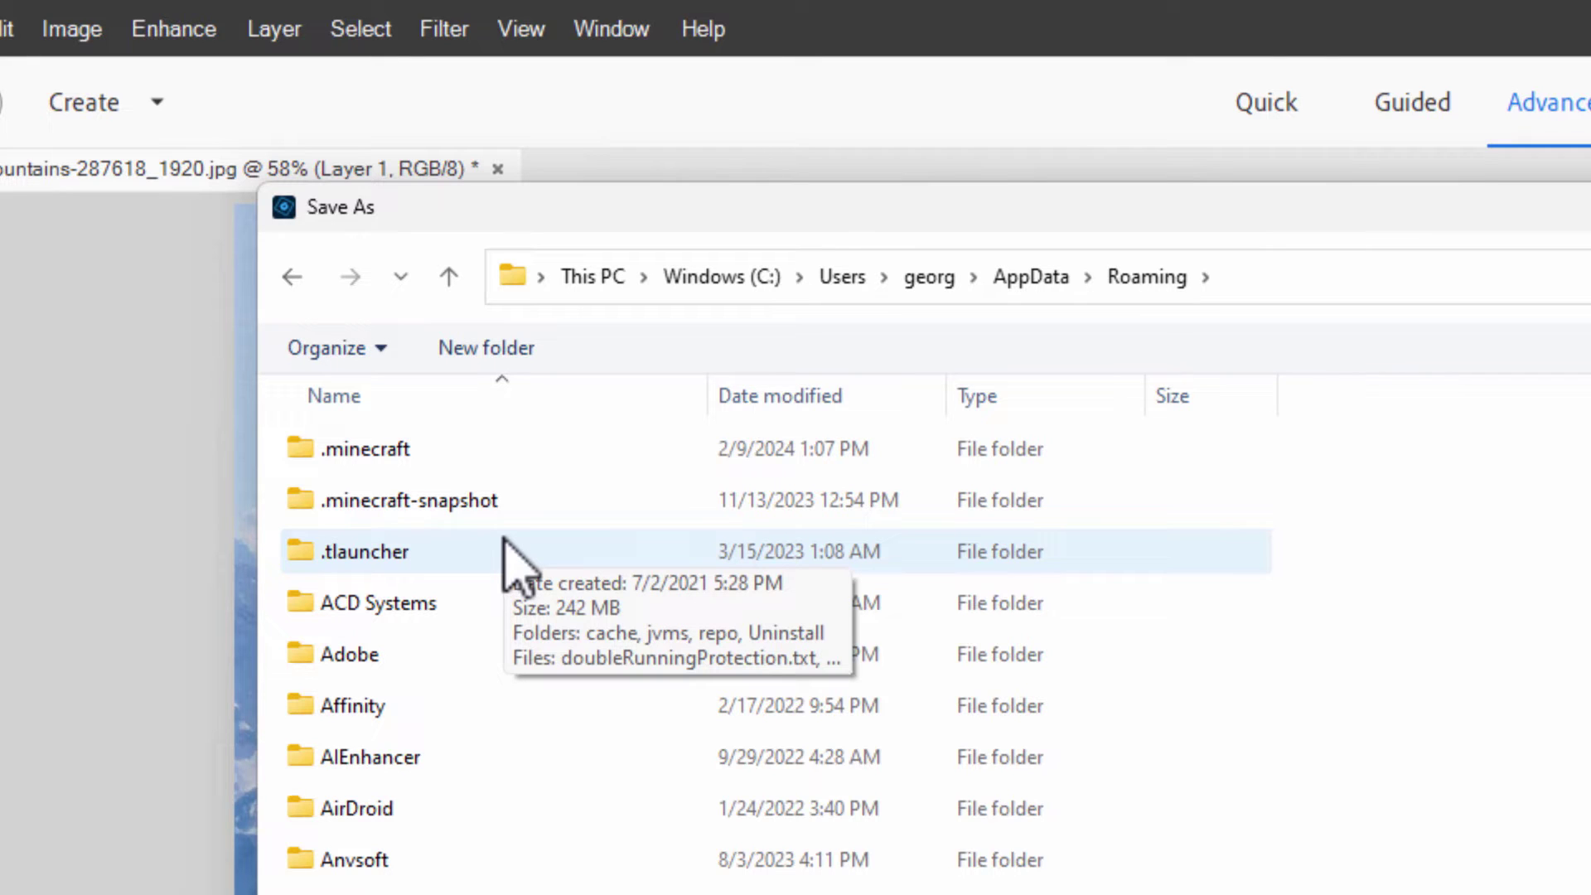
pyautogui.doubleClick(317, 659)
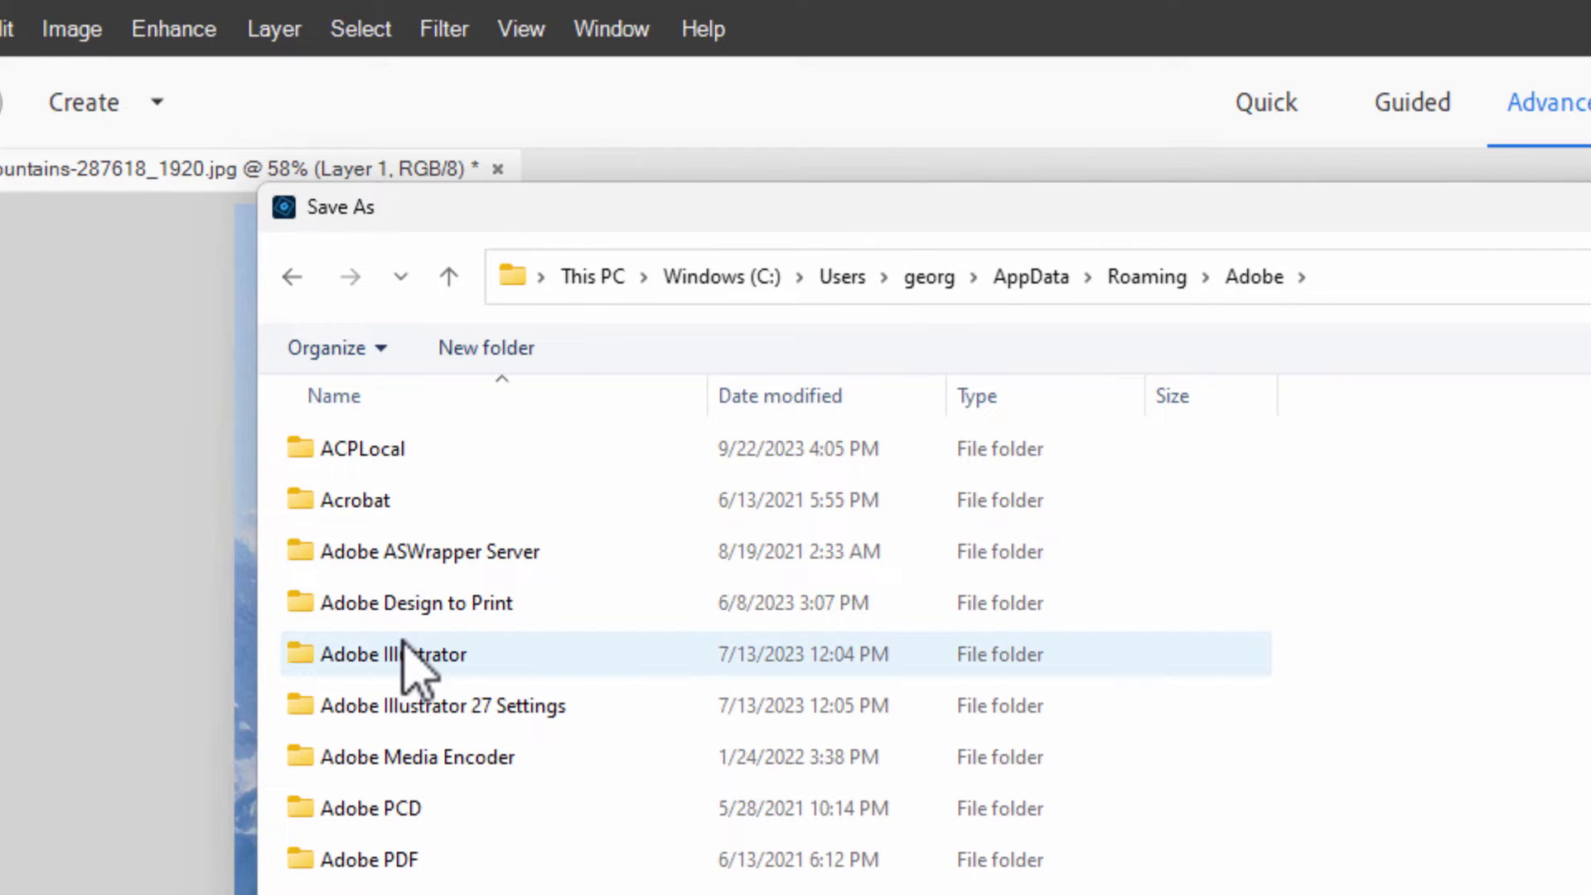
pyautogui.scroll(-15, 406, 663)
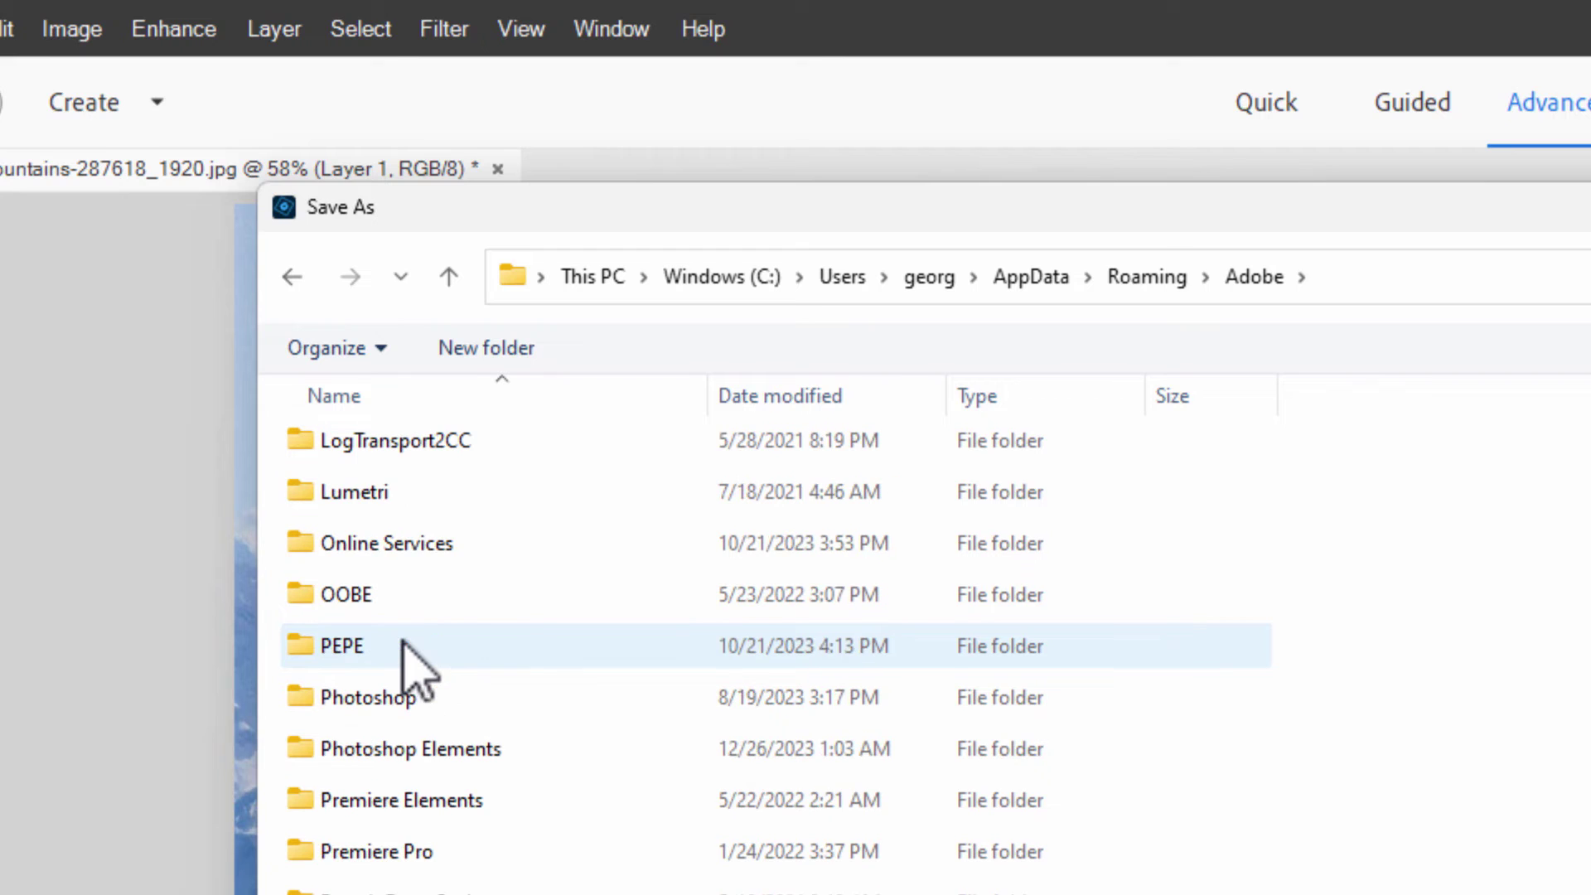
pyautogui.doubleClick(310, 746)
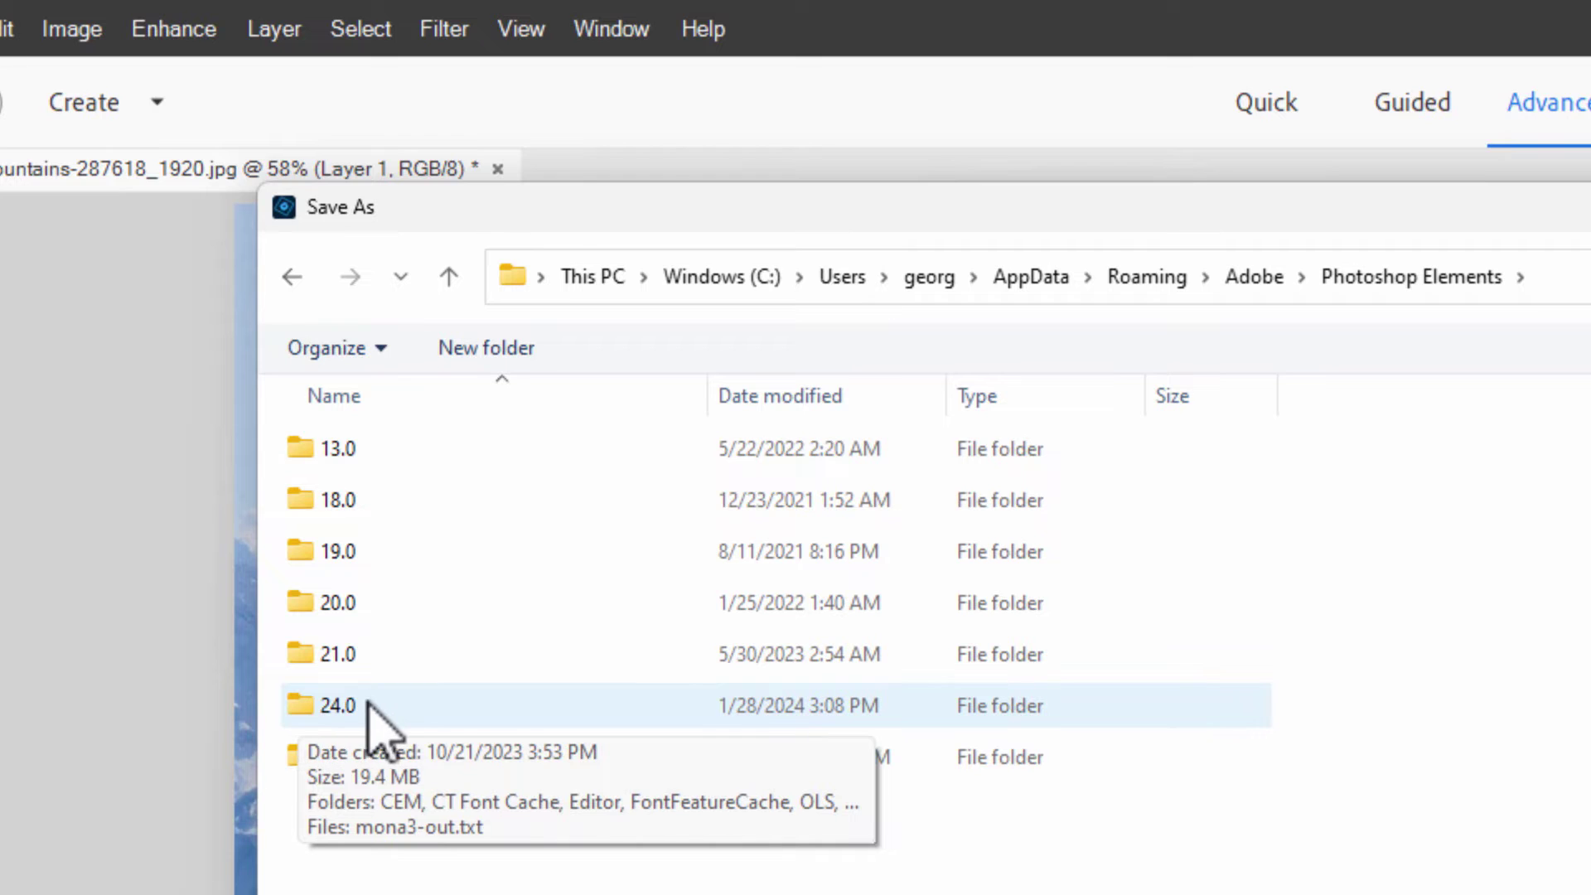
pyautogui.doubleClick(315, 705)
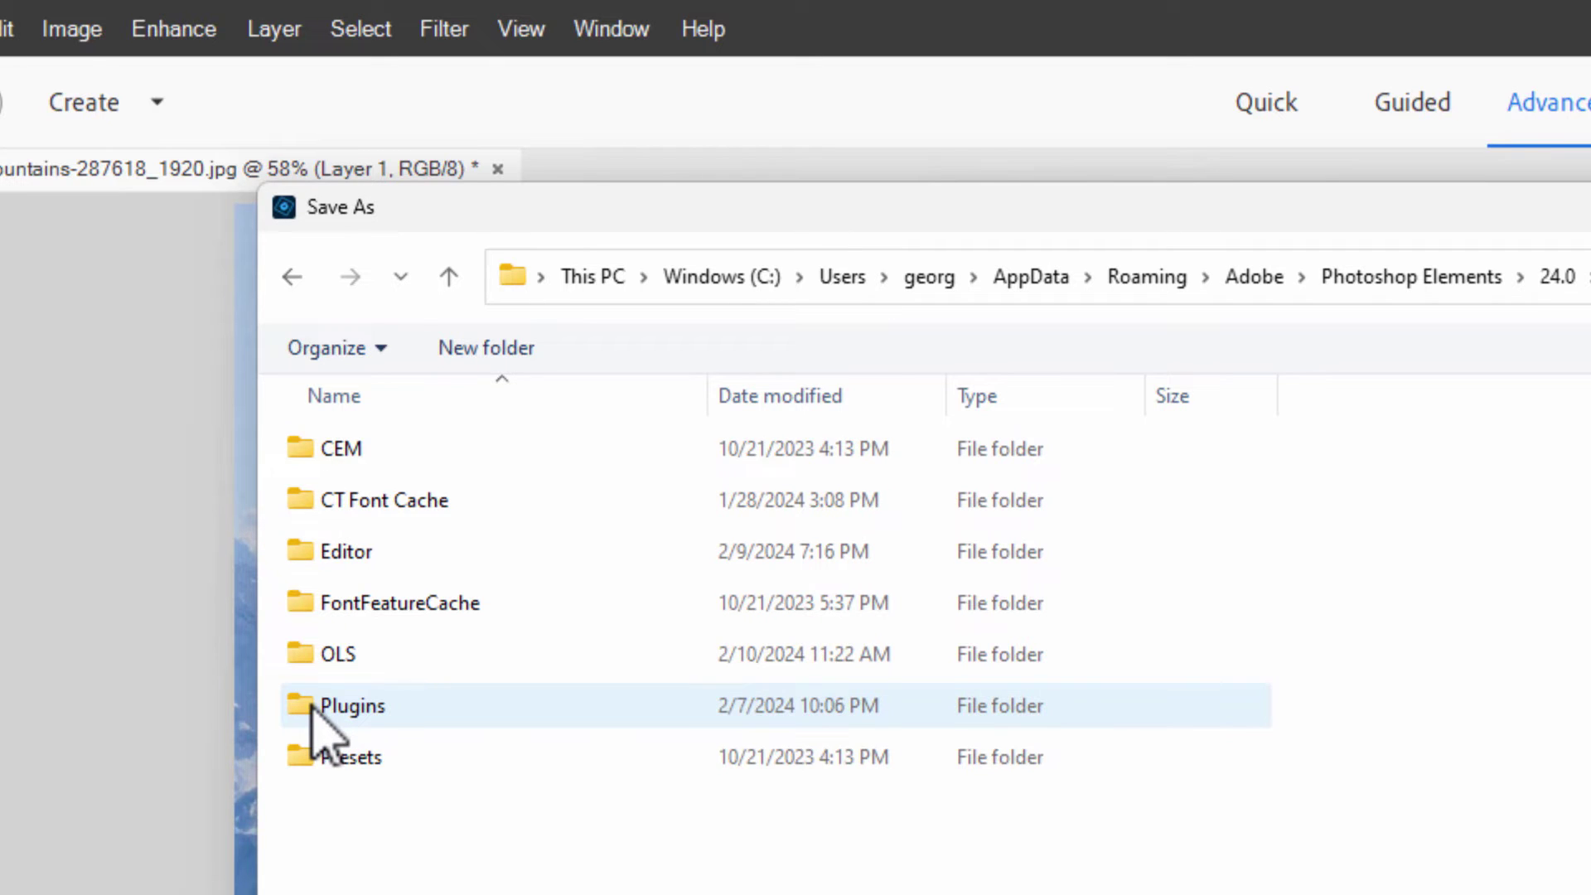
pyautogui.doubleClick(327, 755)
pyautogui.doubleClick(313, 605)
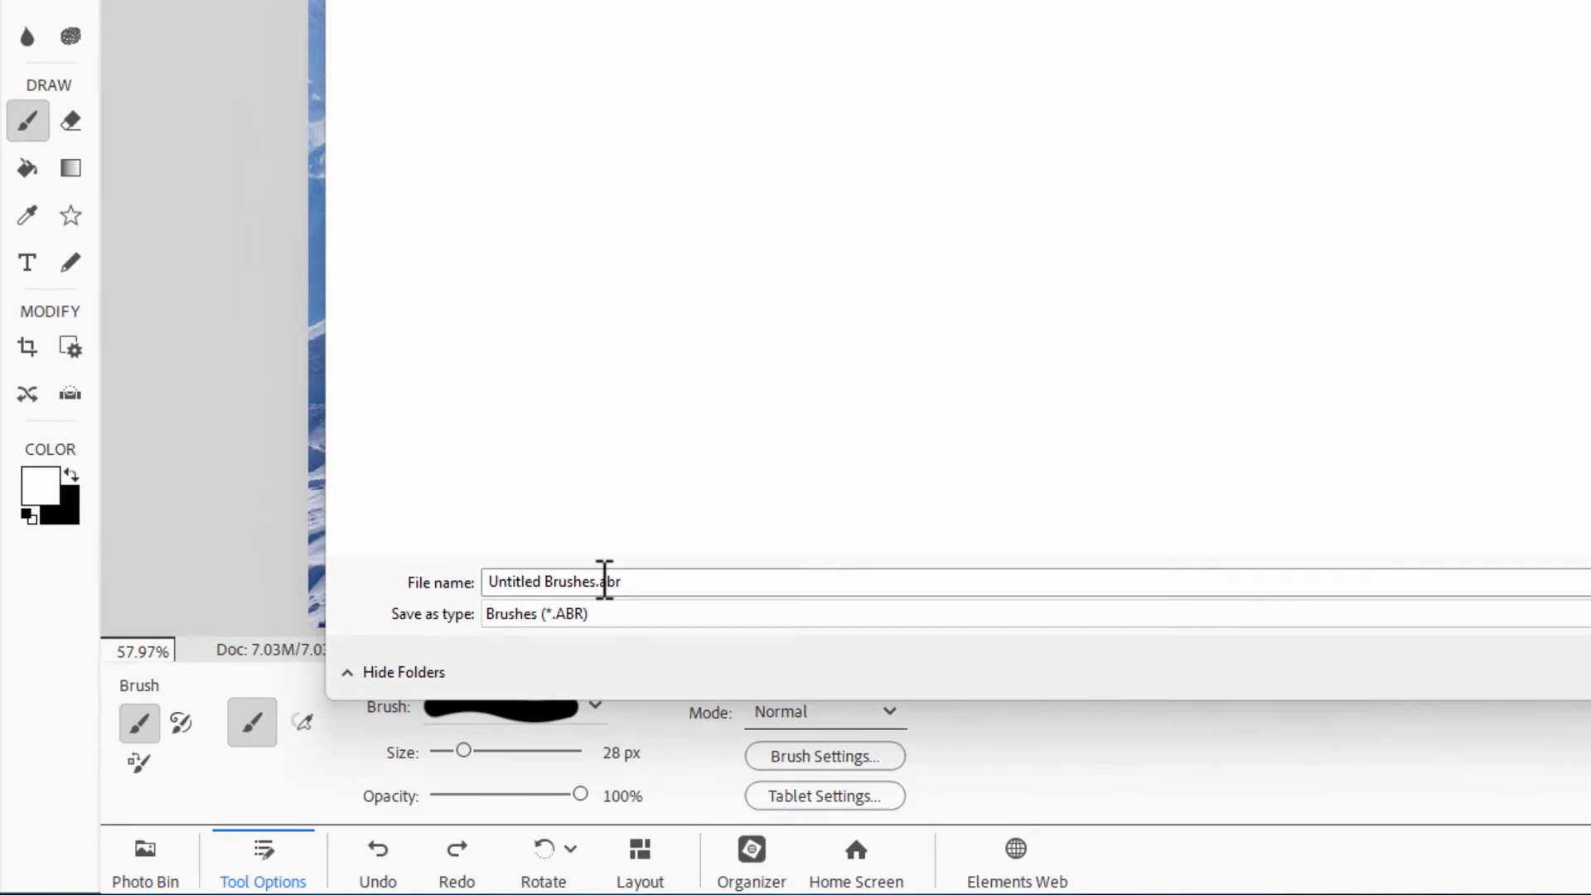
# Rename 'Untitled Brushes.abr' to 'Favorite Brushes.abr' and save the brush set
pyautogui.click(542, 581)
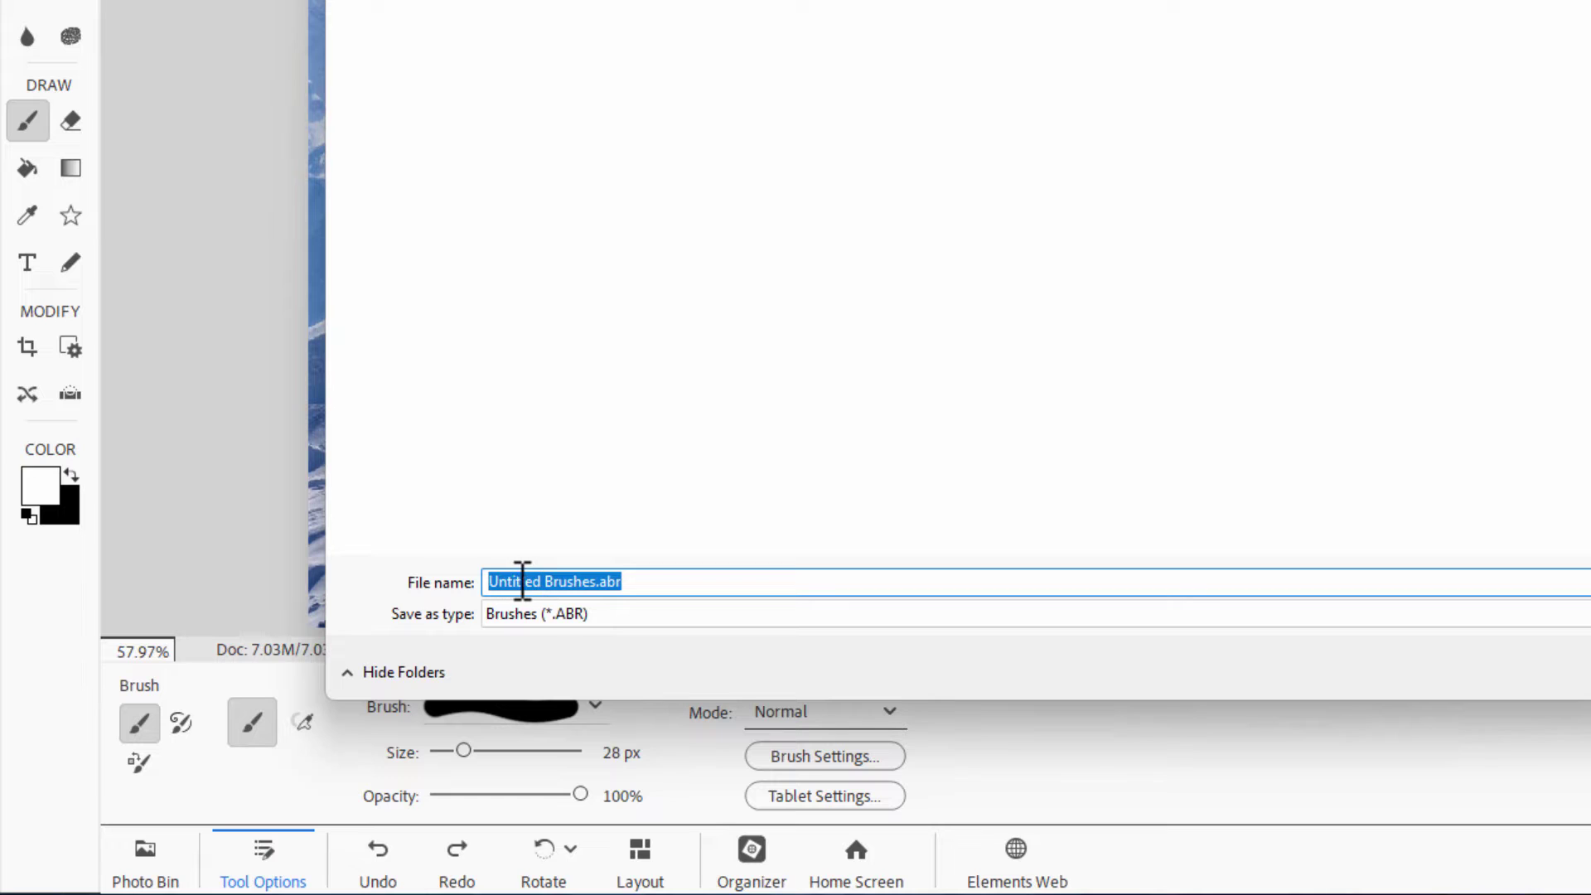
pyautogui.click(522, 580)
pyautogui.doubleClick(522, 580)
pyautogui.write('F')
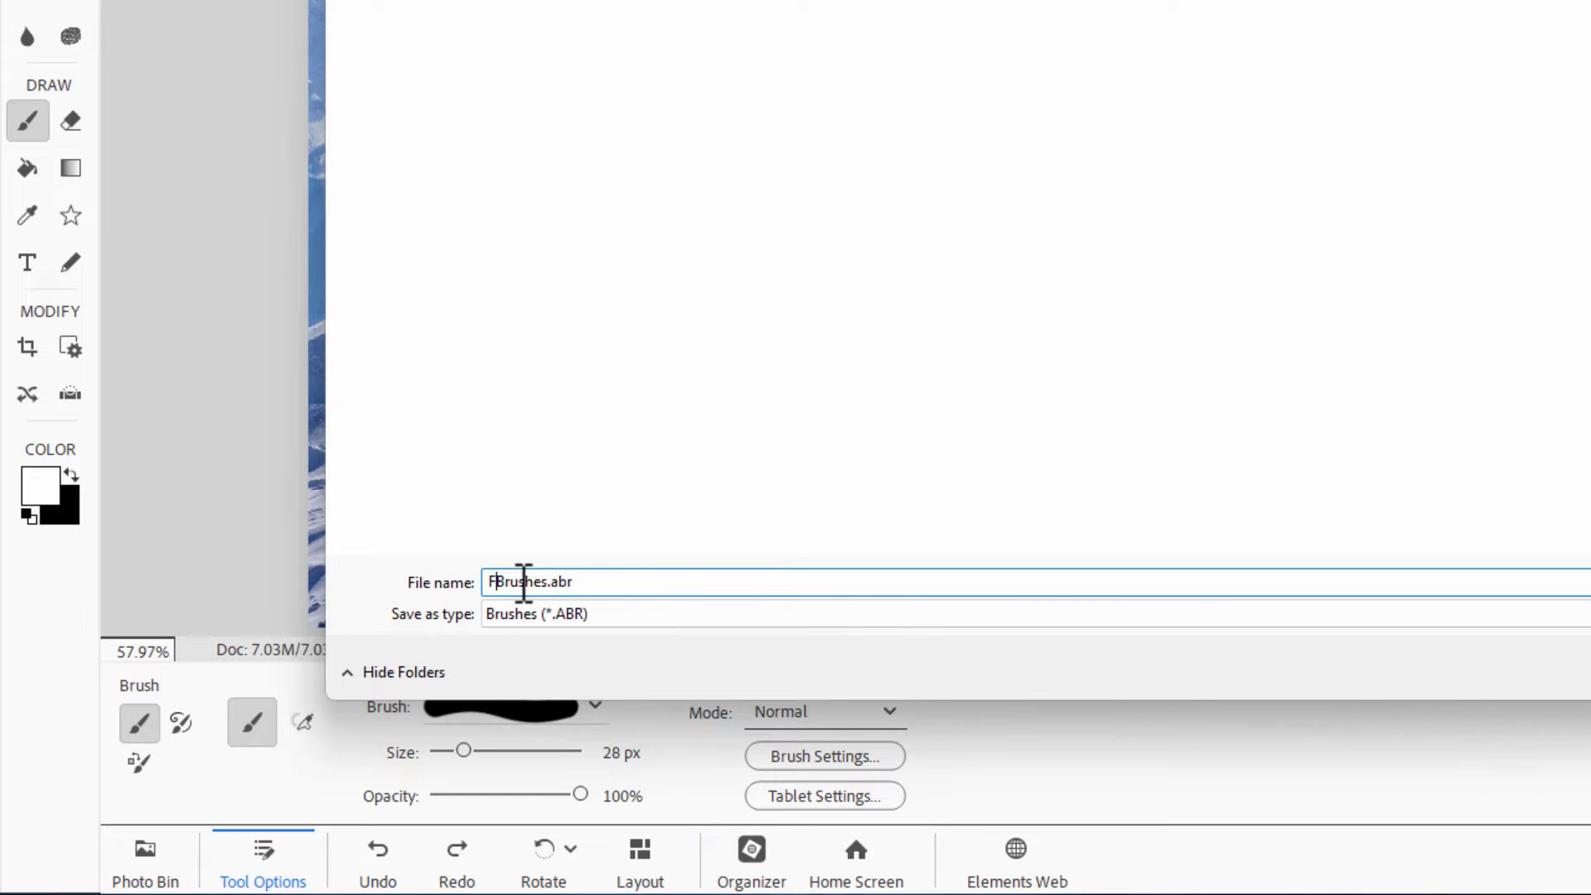
pyautogui.write('avorite')
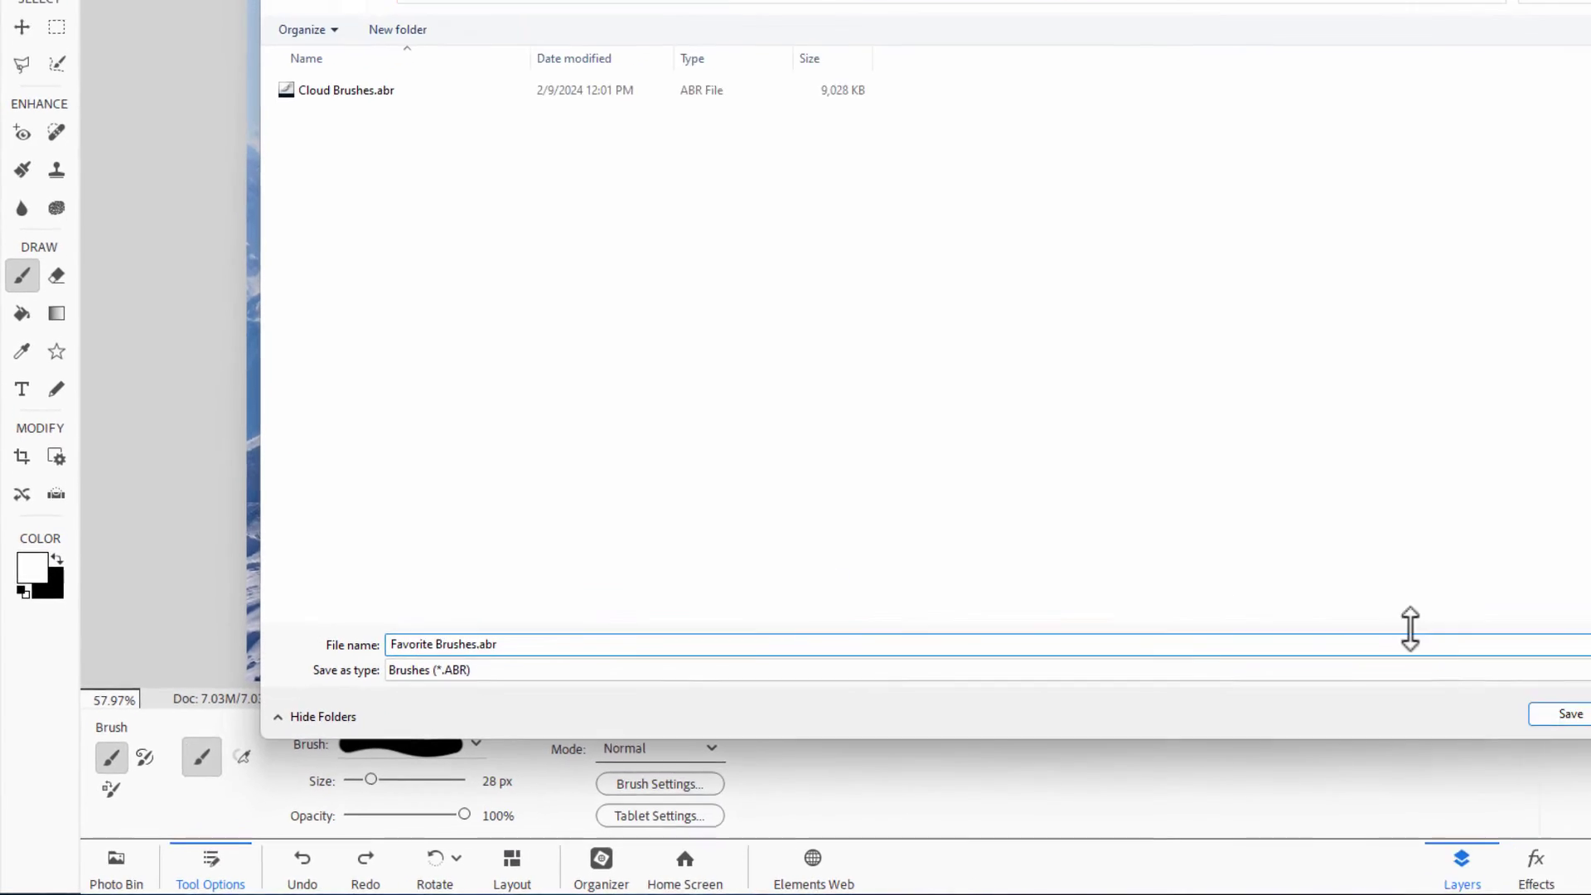
pyautogui.click(1565, 717)
pyautogui.click(556, 555)
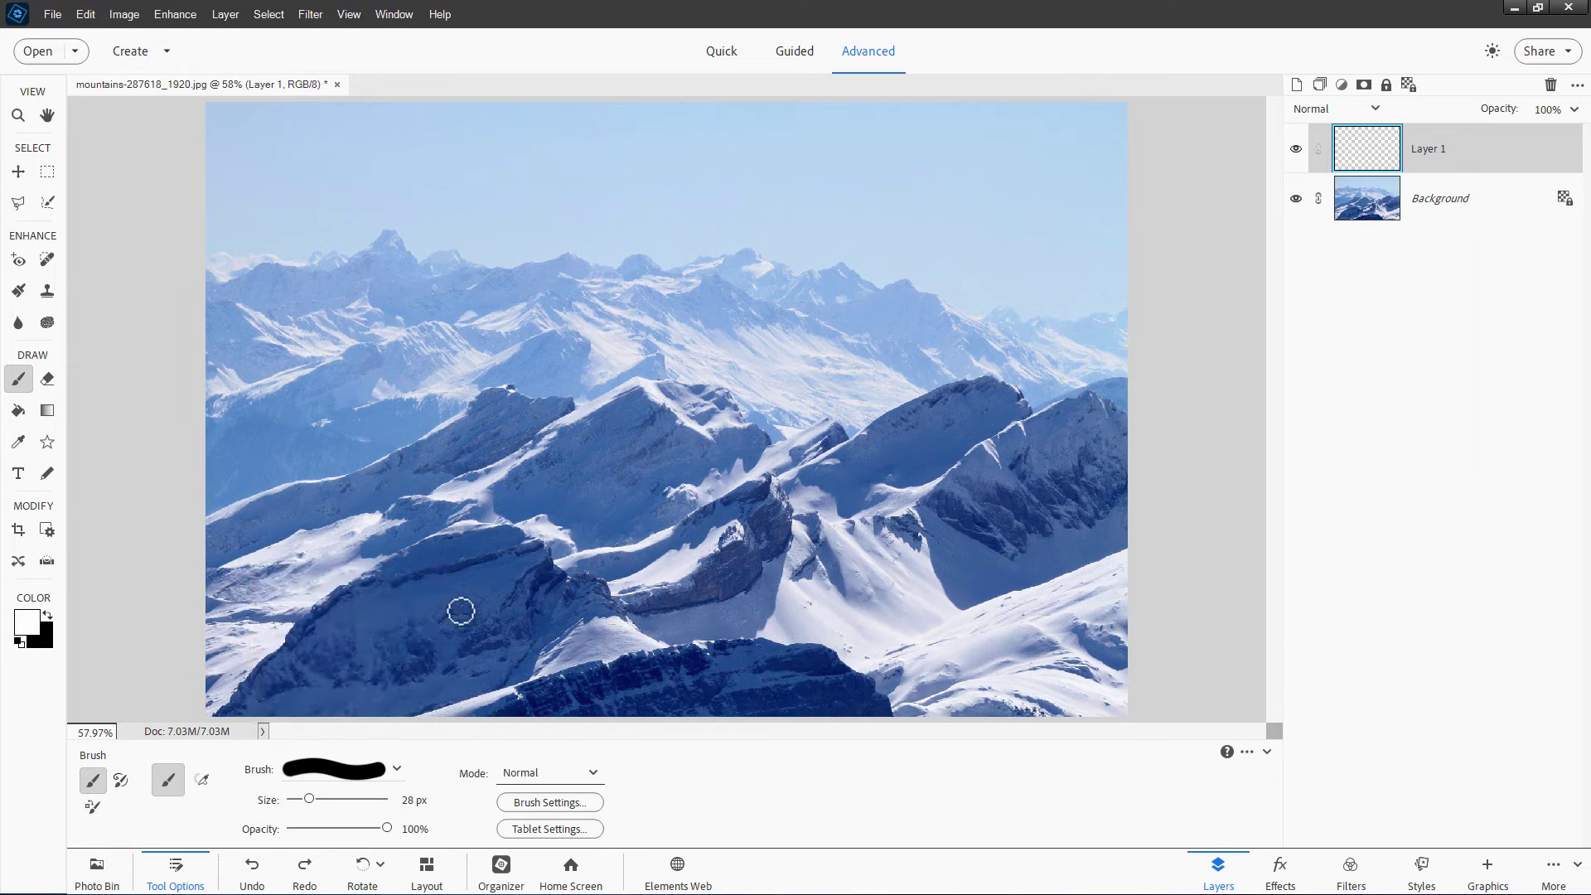
pyautogui.click(369, 776)
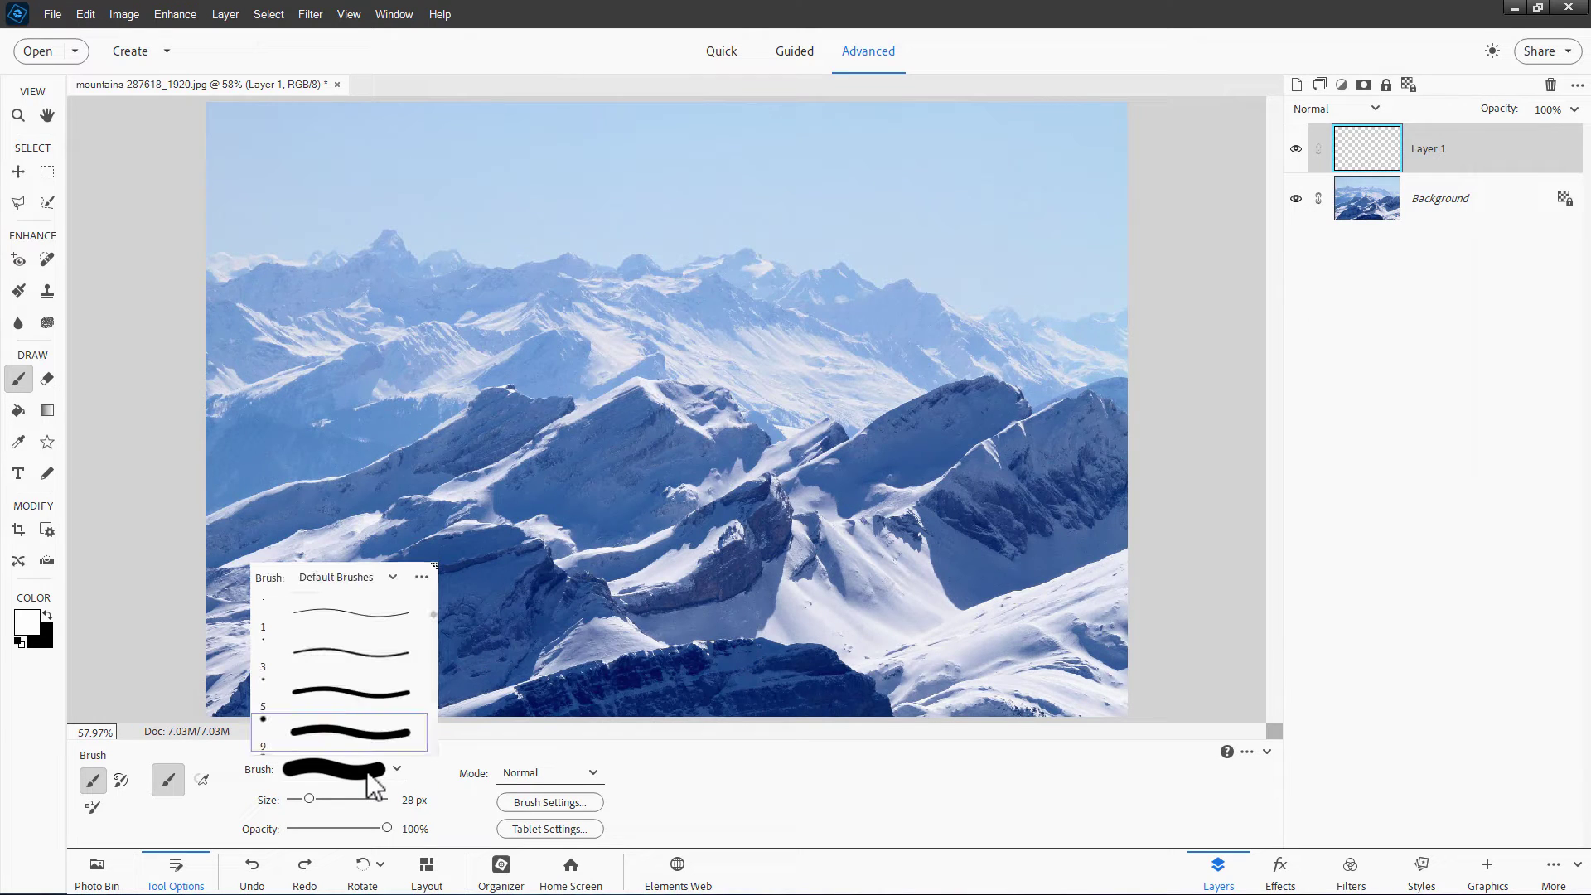
pyautogui.click(355, 577)
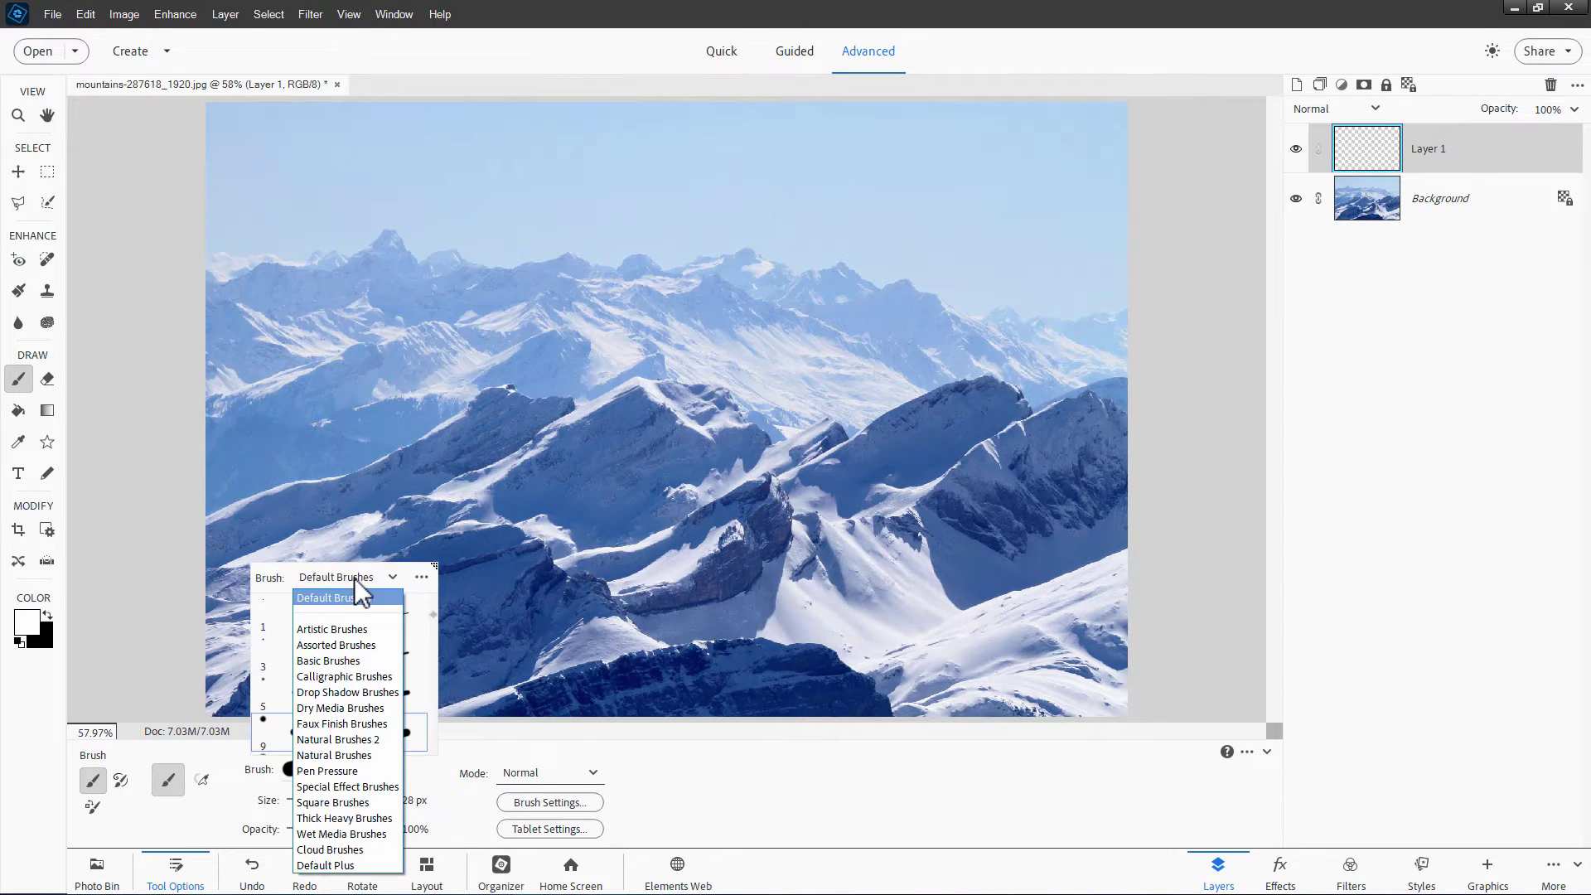
pyautogui.click(346, 754)
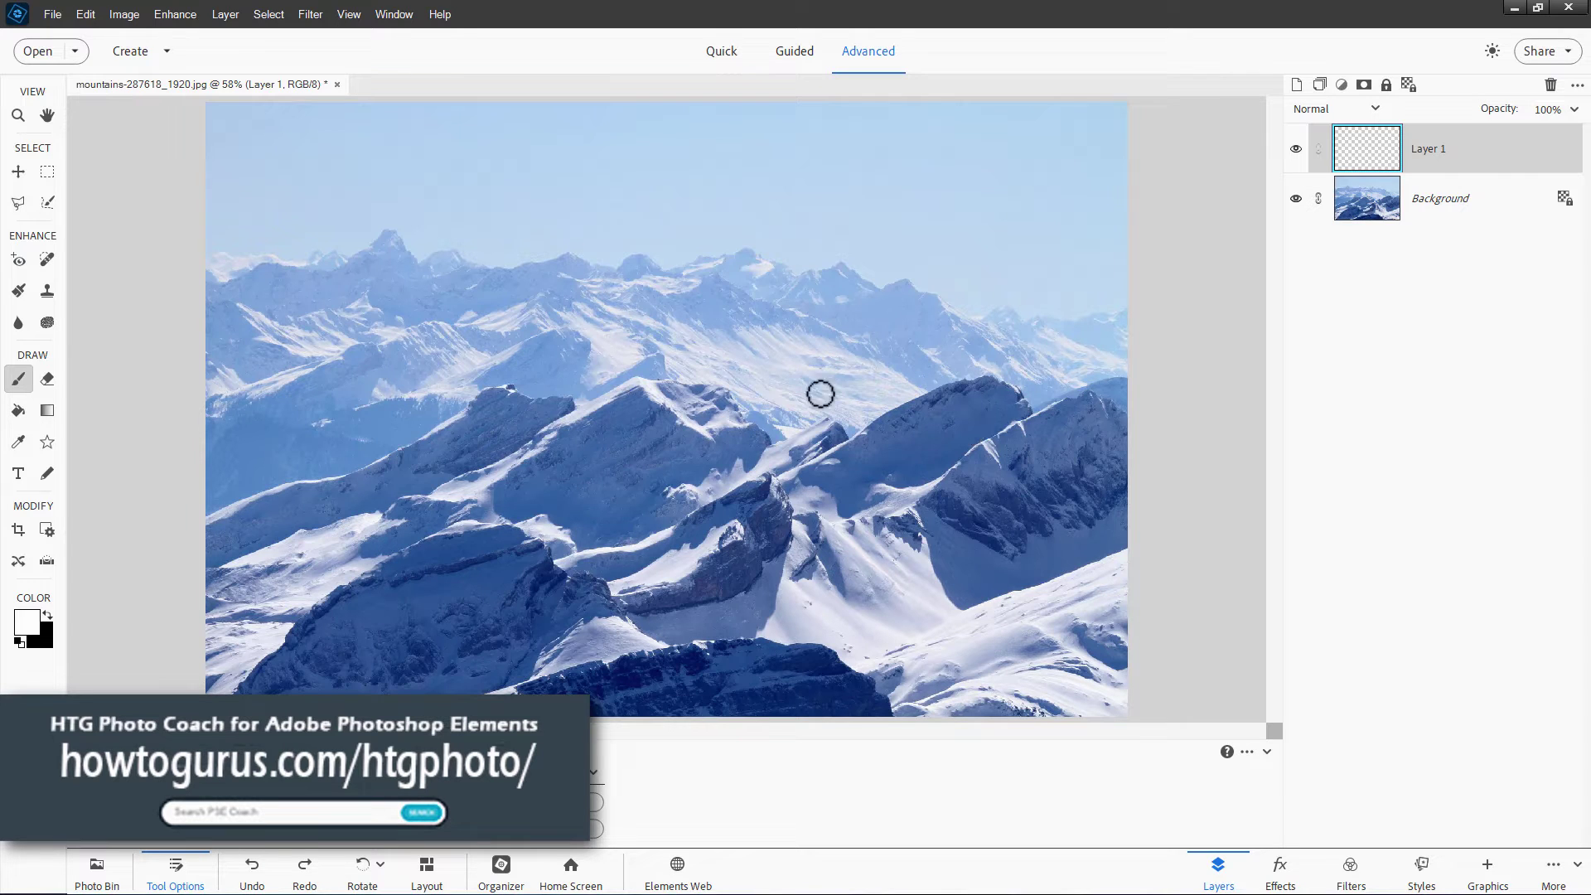
# Quit without saving, then reopen mountains-287618_1920.jpg from recent files and select the Brush tool
pyautogui.click(1567, 11)
pyautogui.click(863, 326)
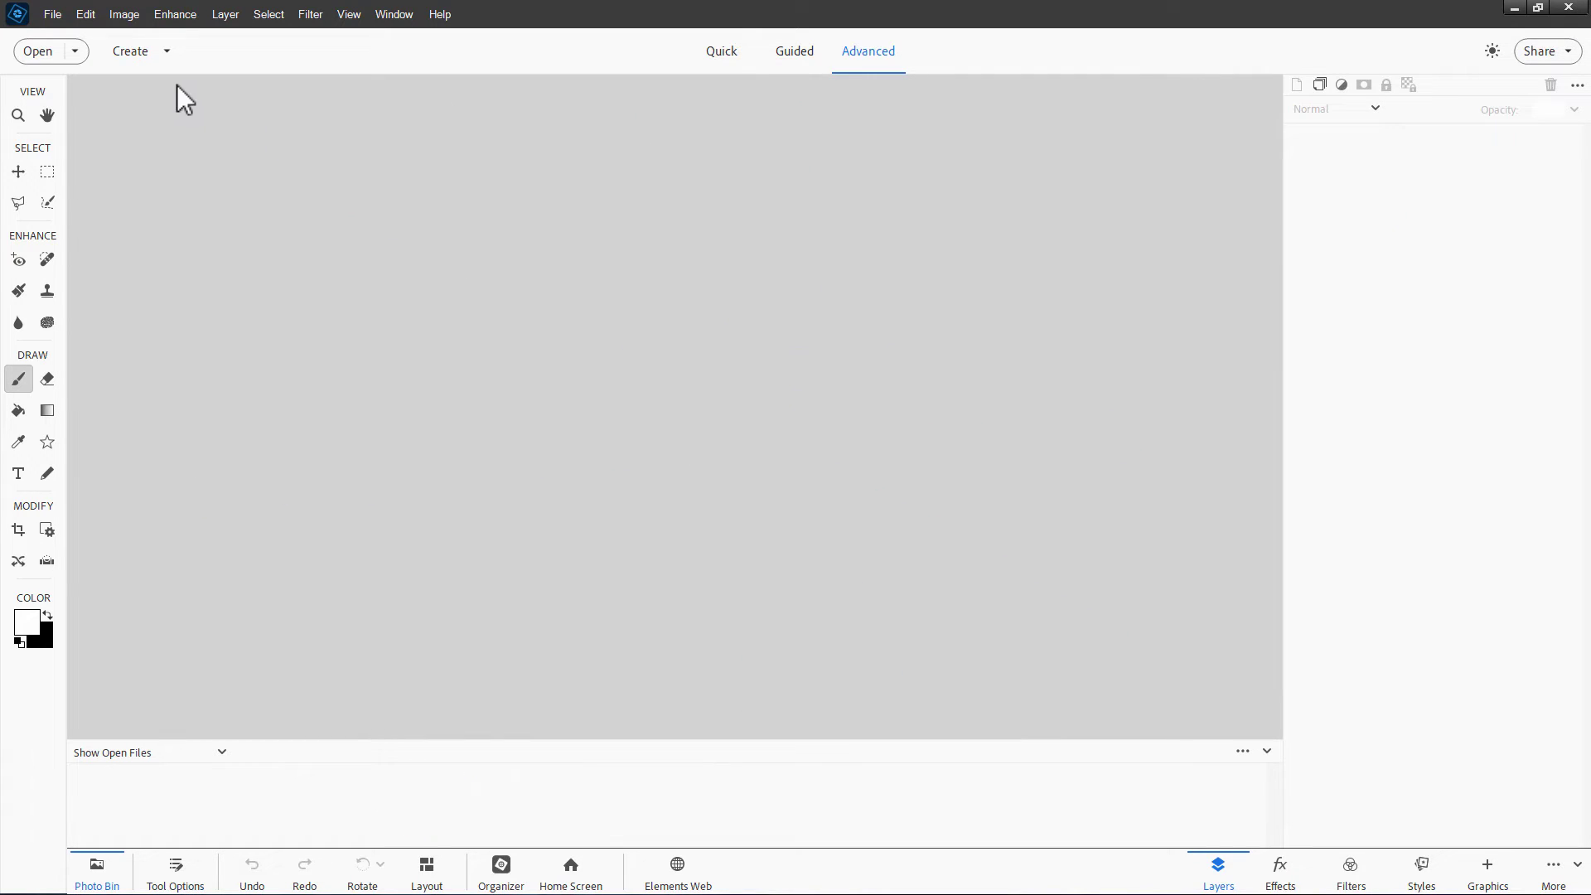
pyautogui.click(52, 14)
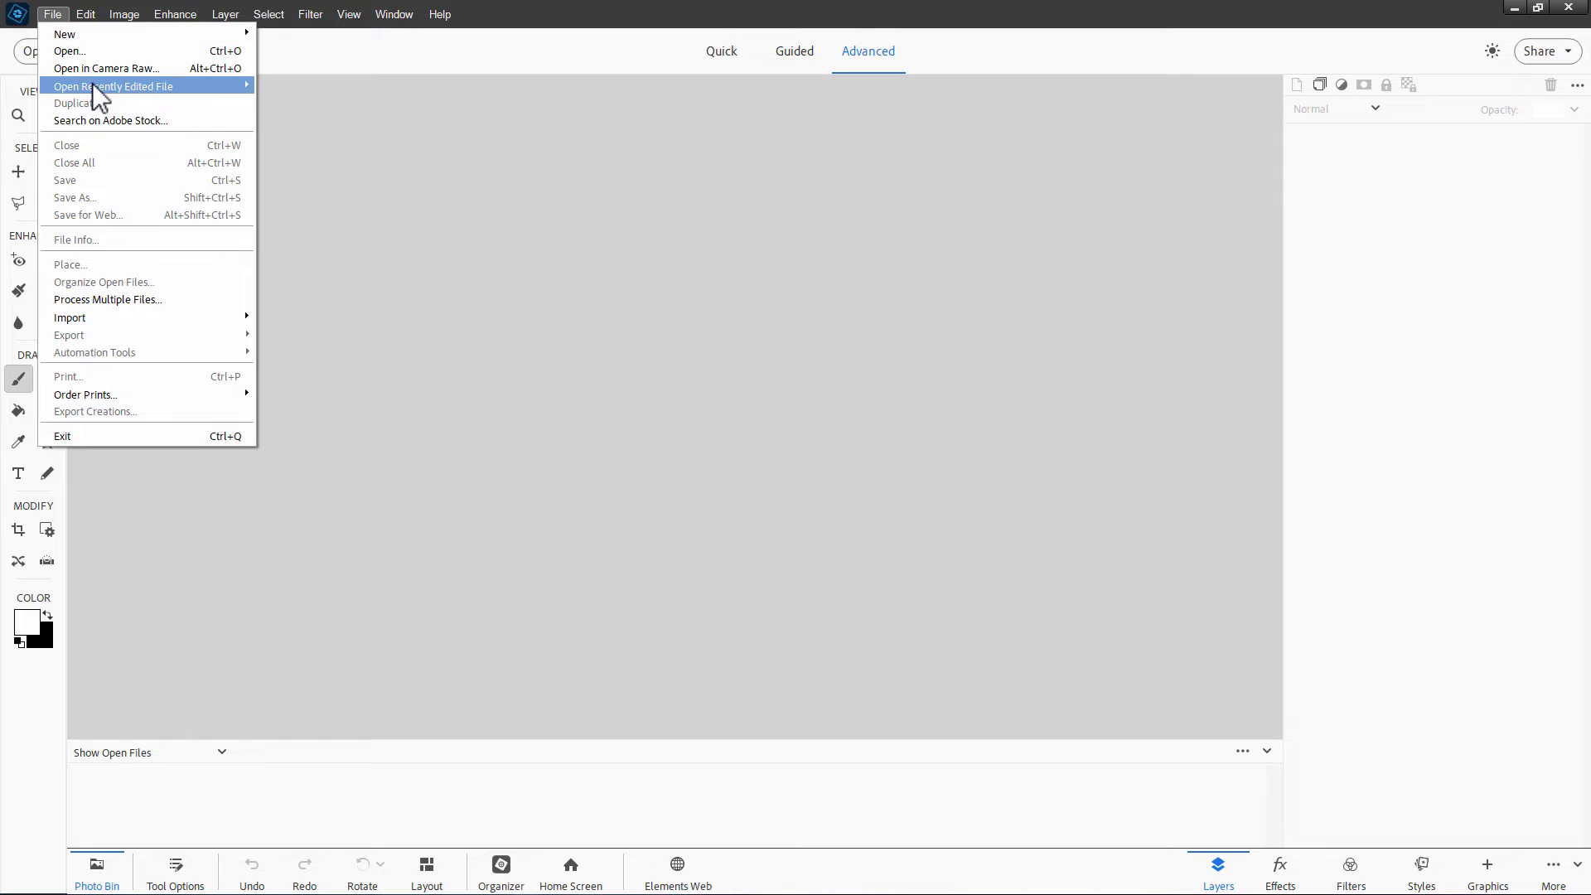
pyautogui.moveTo(238, 93)
pyautogui.click(315, 86)
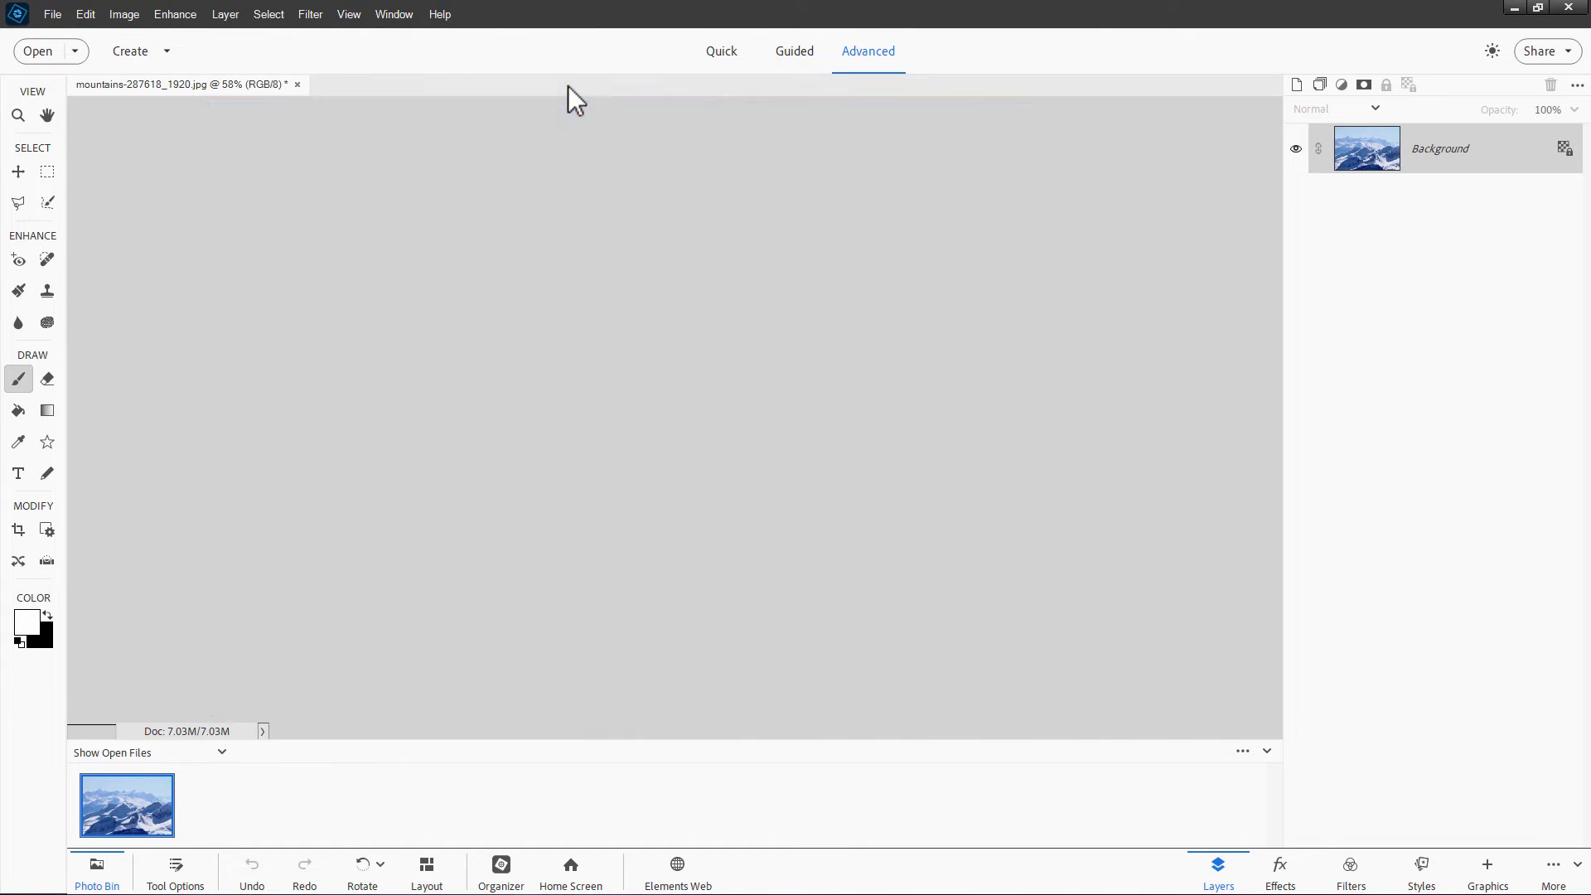
pyautogui.click(18, 379)
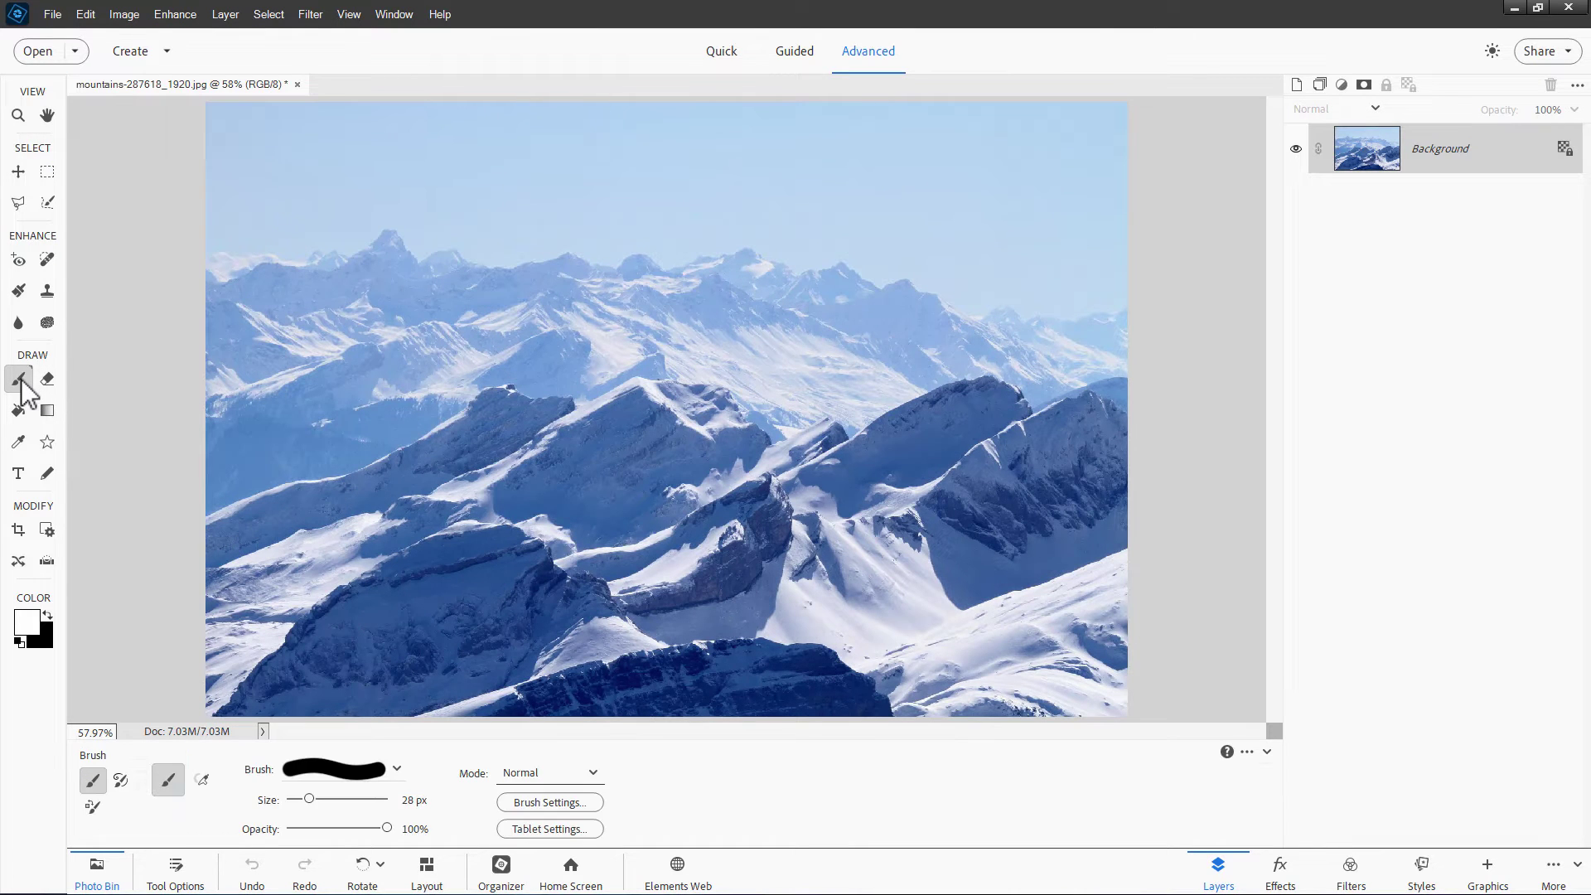
pyautogui.click(335, 769)
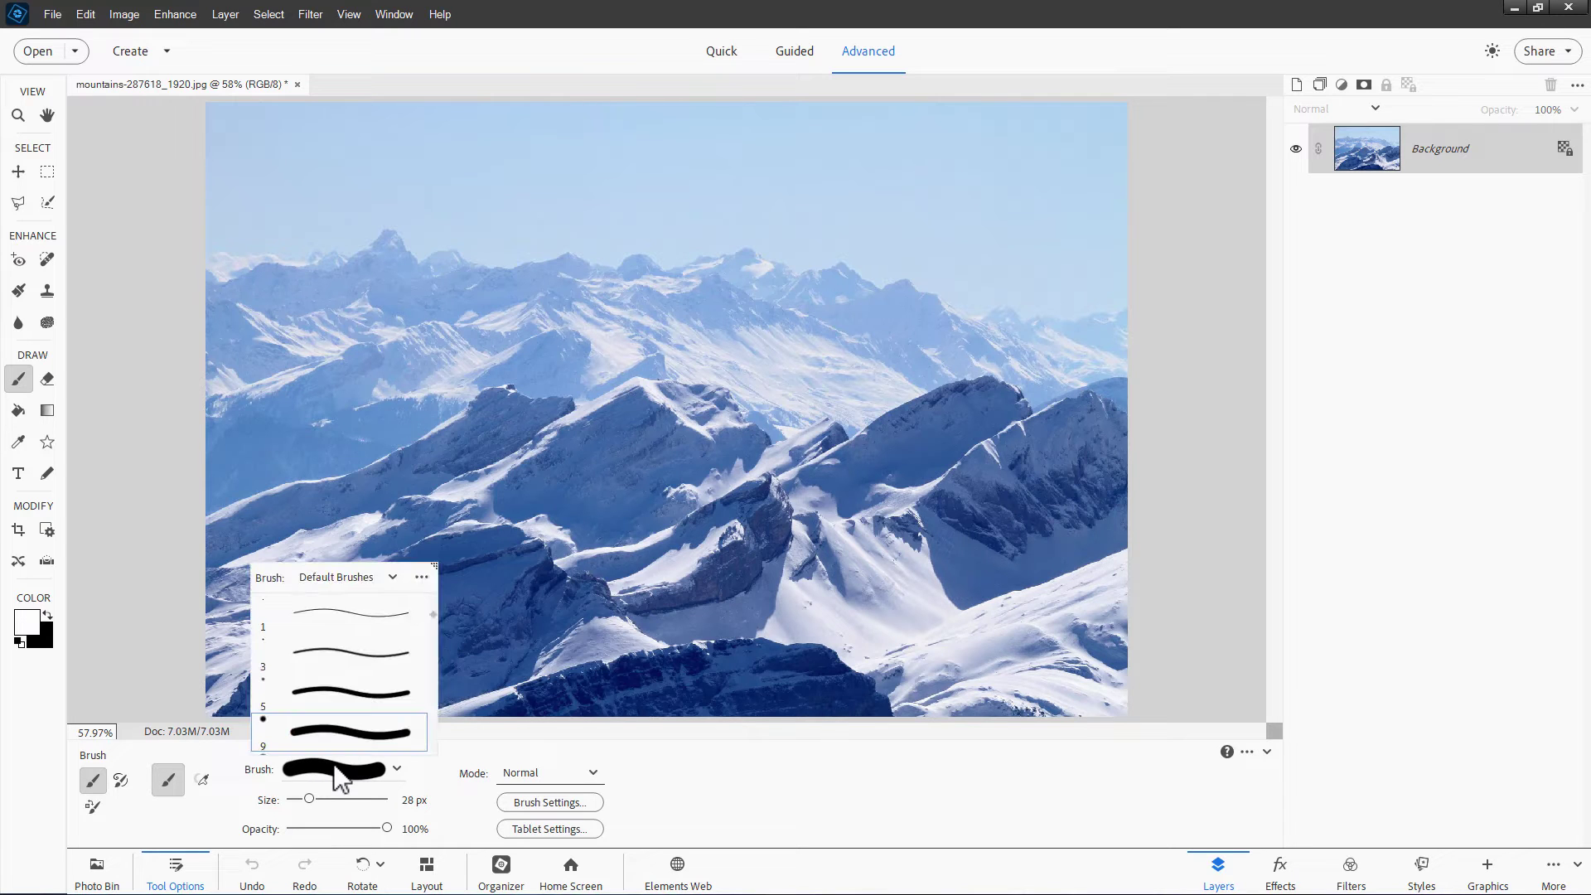
# Choose Favorite Brushes from the brush library list and scroll through its brushes
pyautogui.click(332, 578)
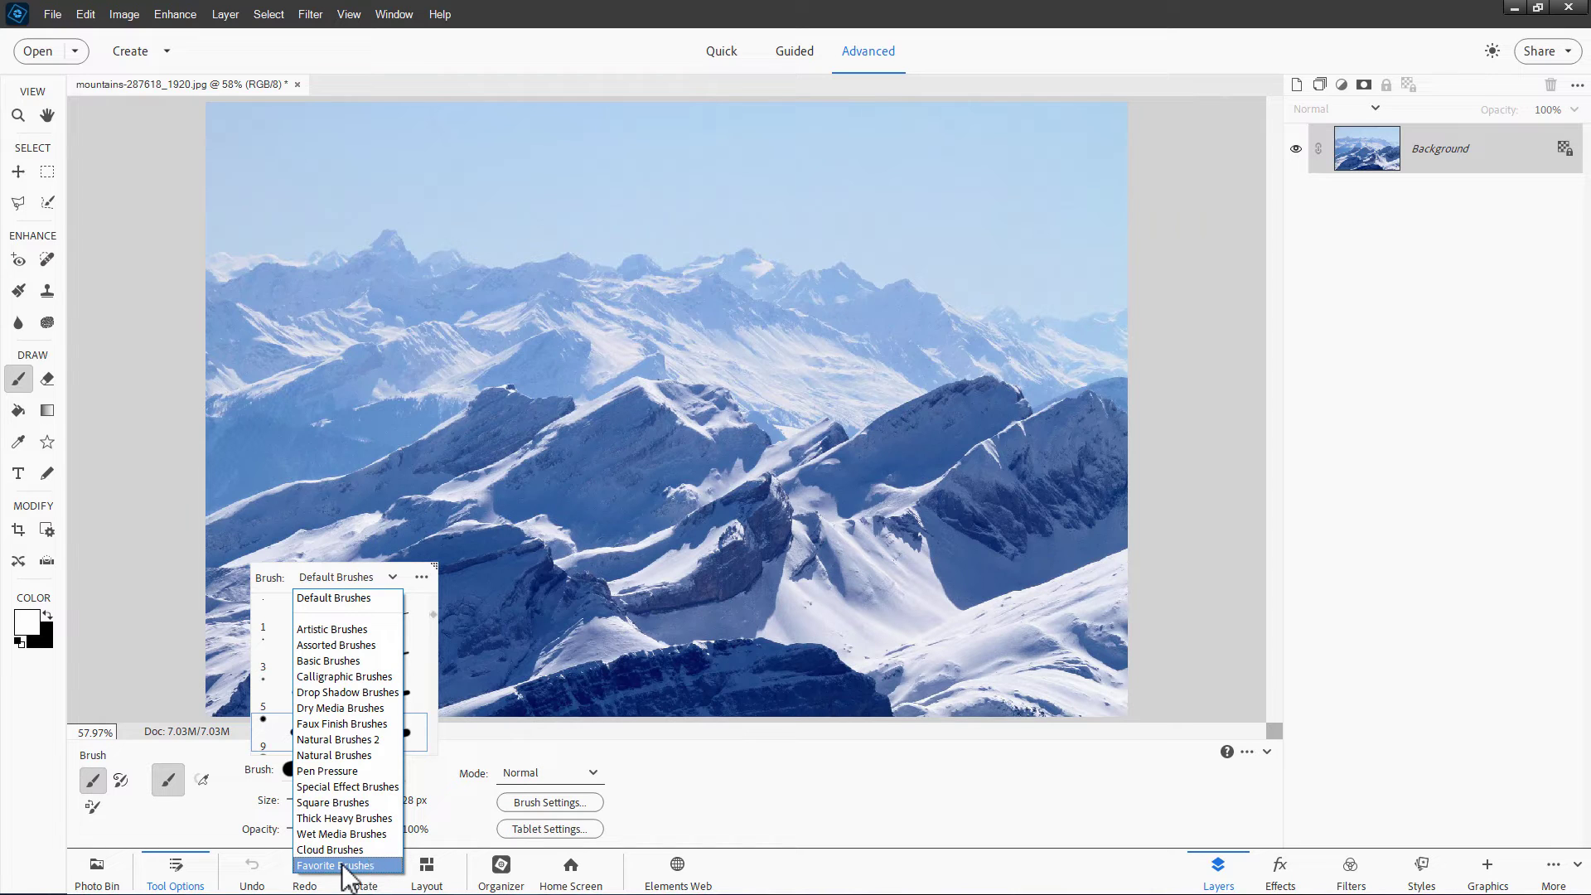
pyautogui.click(340, 866)
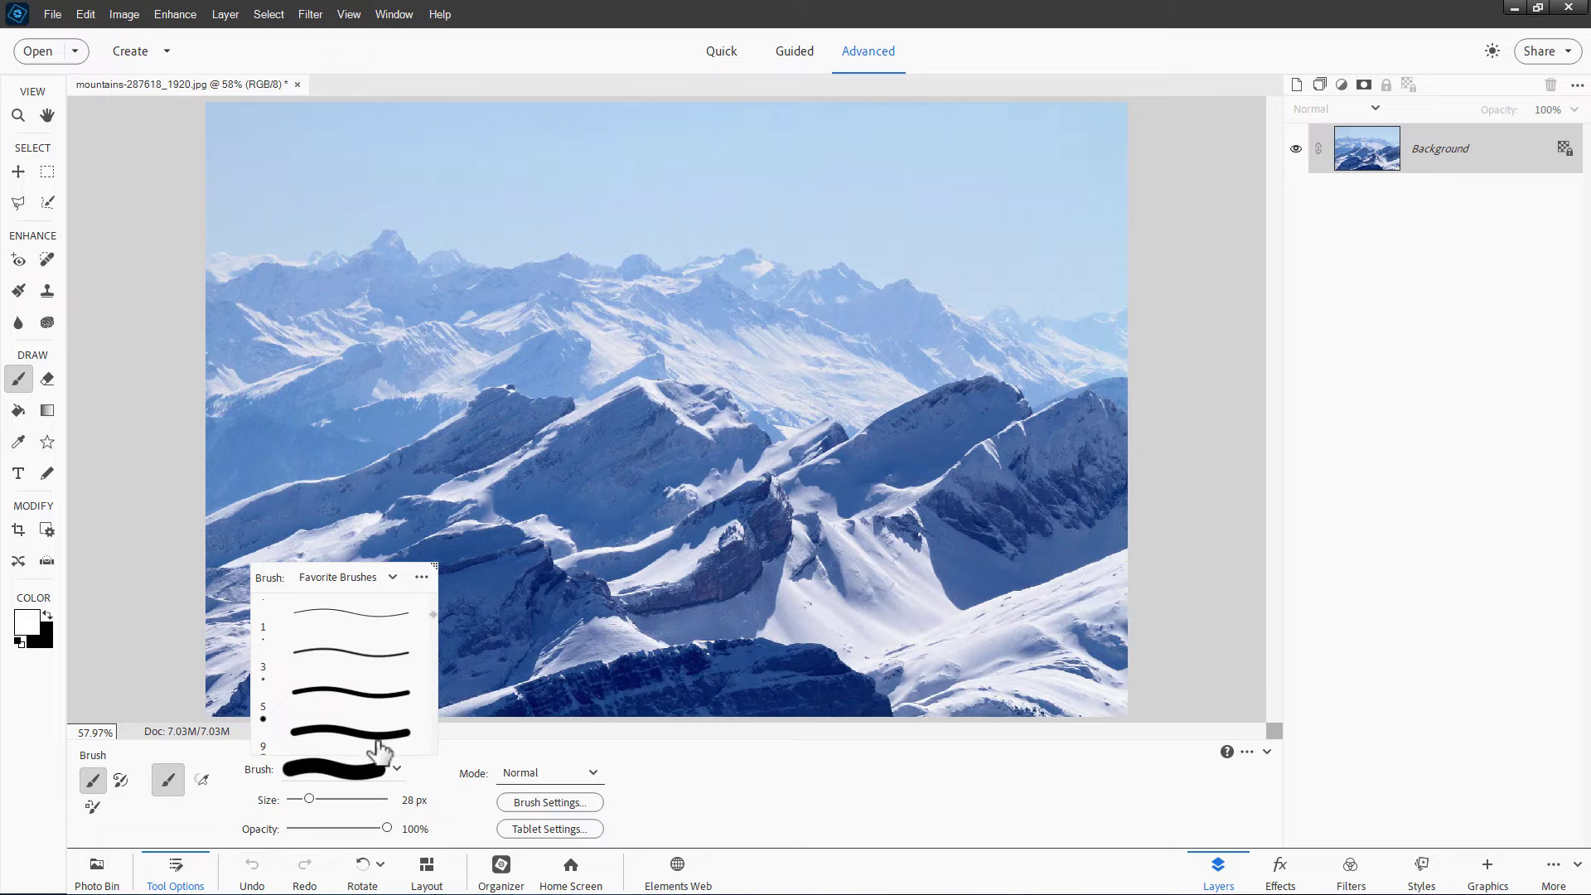
pyautogui.scroll(-5, 381, 659)
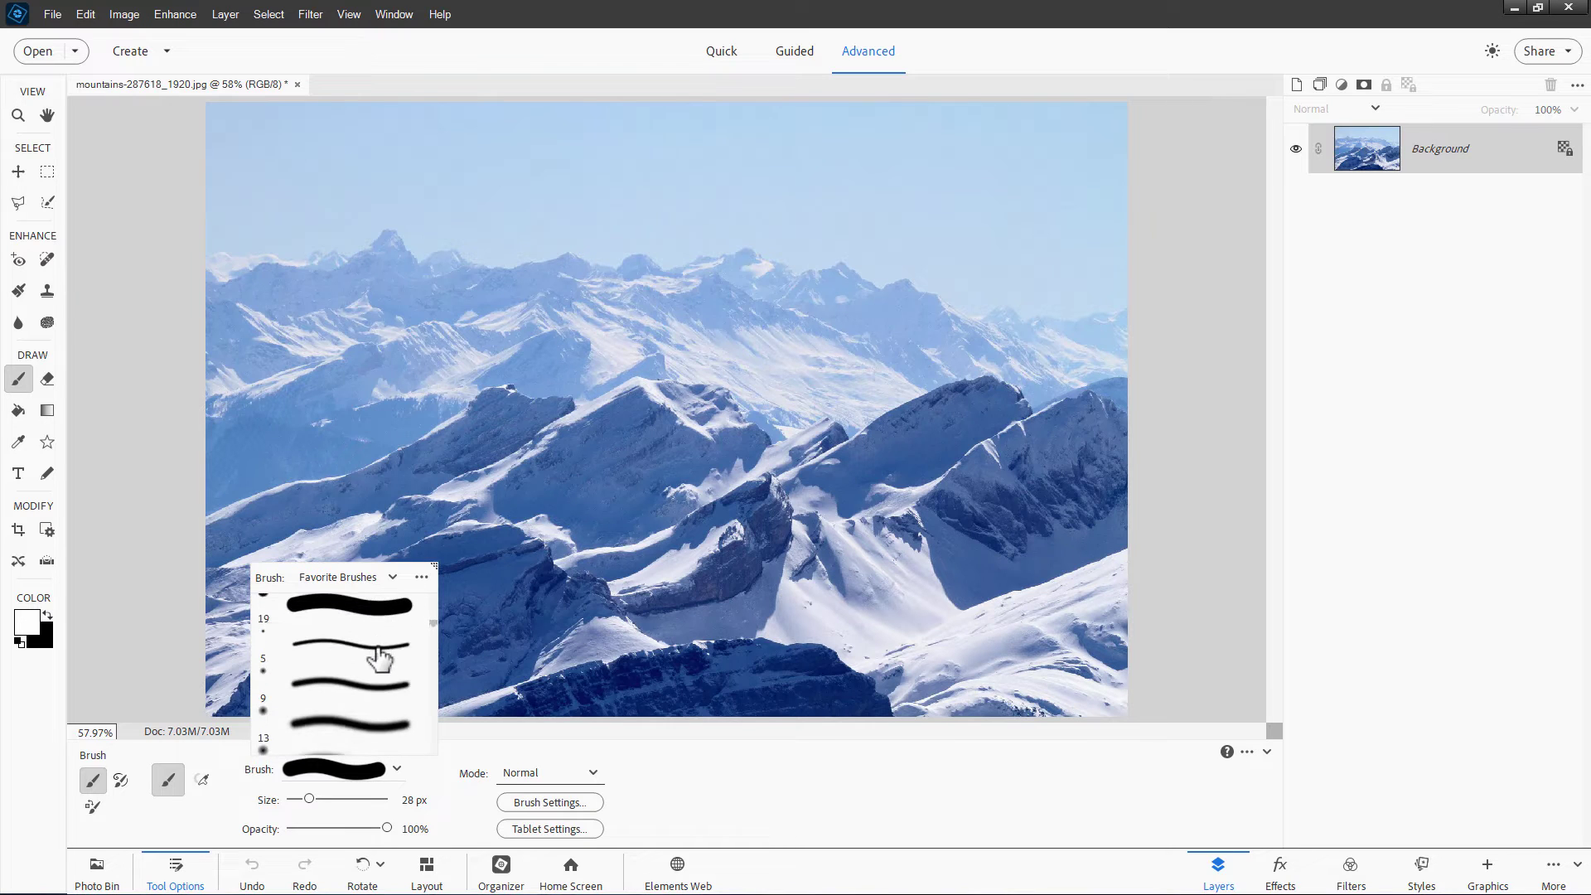
pyautogui.scroll(-4, 380, 659)
pyautogui.scroll(-3, 365, 698)
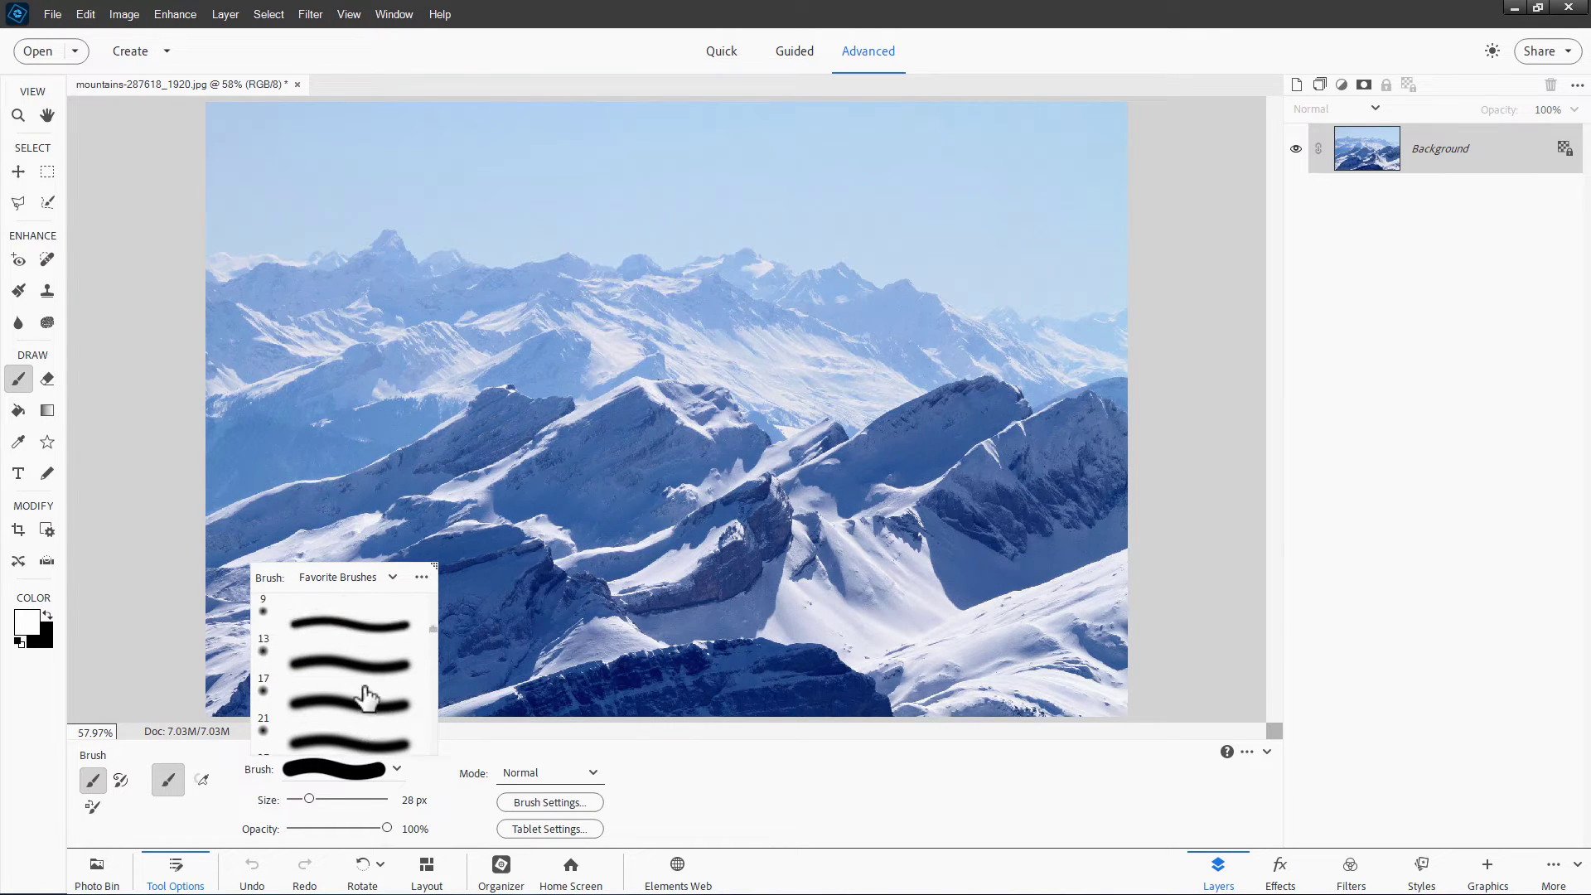
pyautogui.scroll(-5, 366, 699)
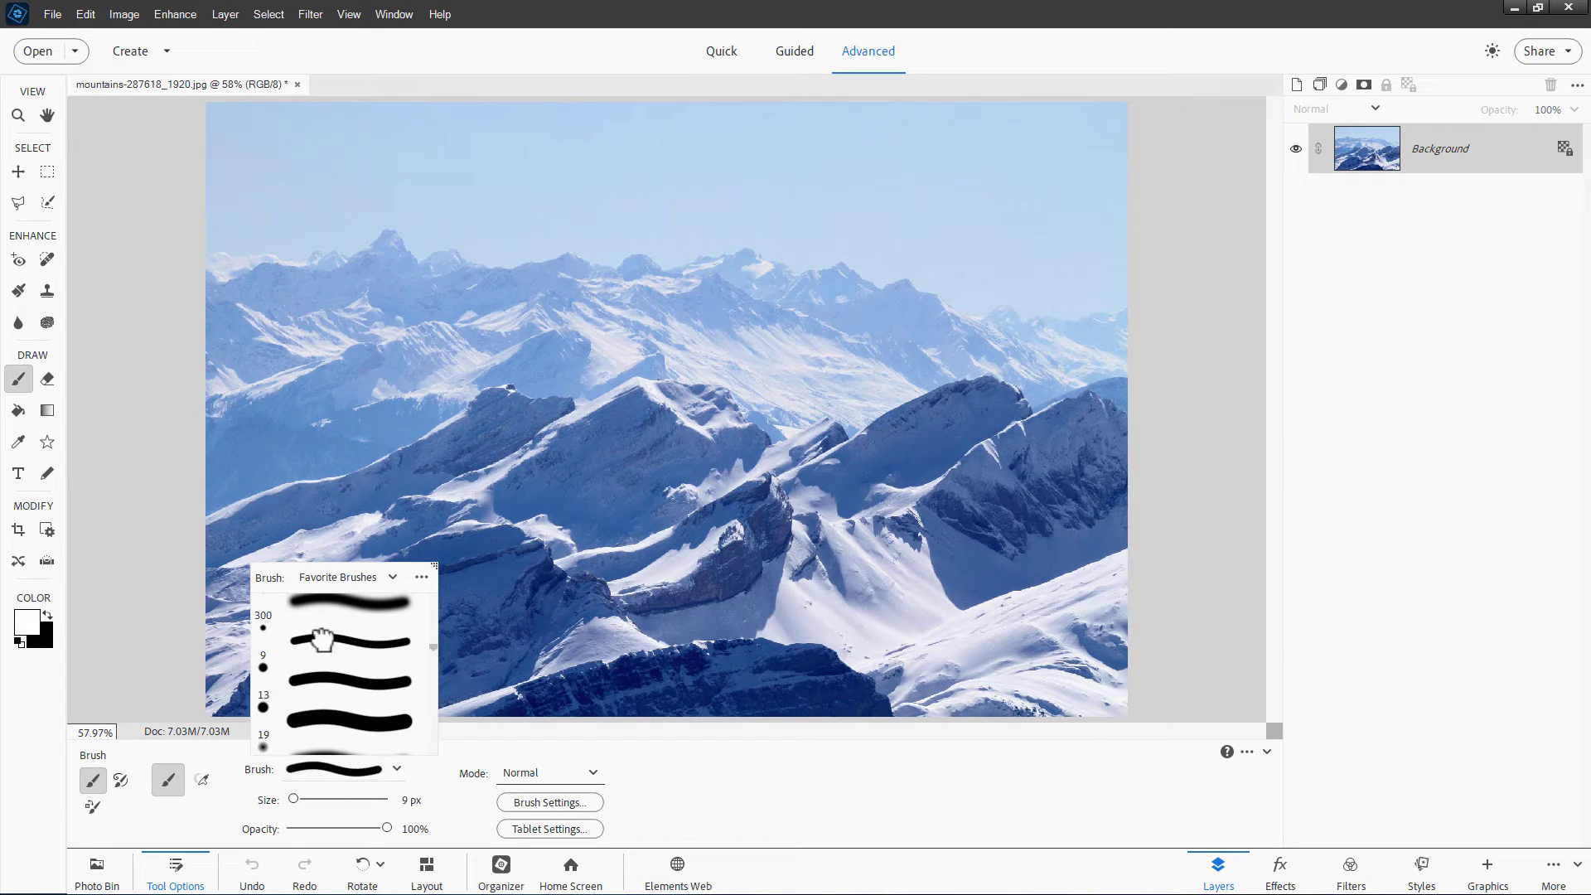
# Delete the 9 px and 13 px brushes from Favorite Brushes, confirming each deletion
pyautogui.click(325, 651)
pyautogui.rightClick(329, 652)
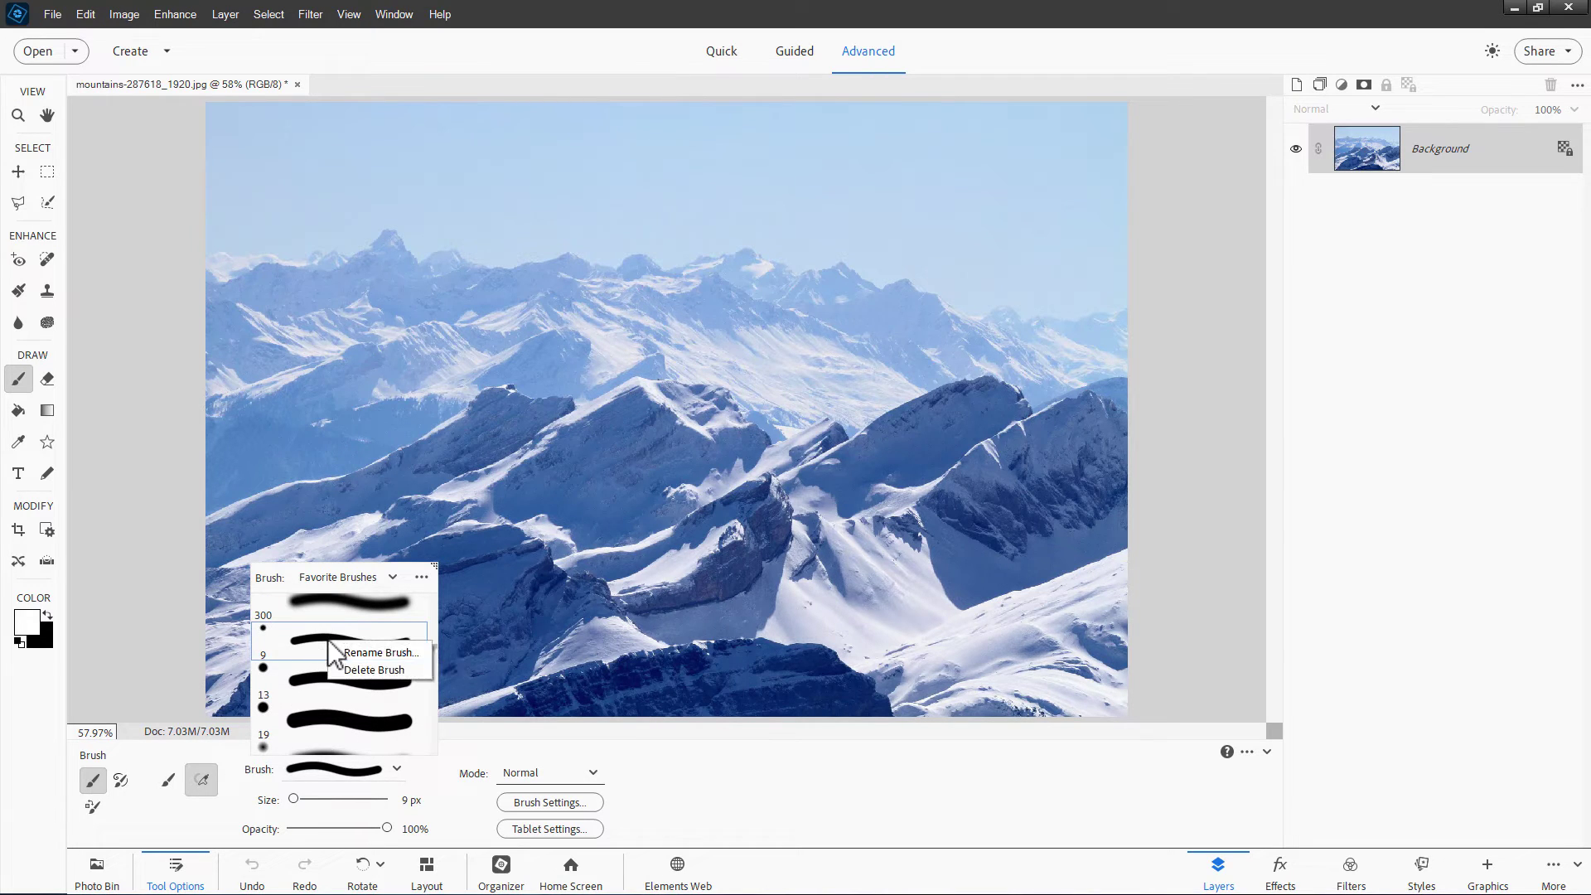
pyautogui.click(374, 670)
pyautogui.press('Return')
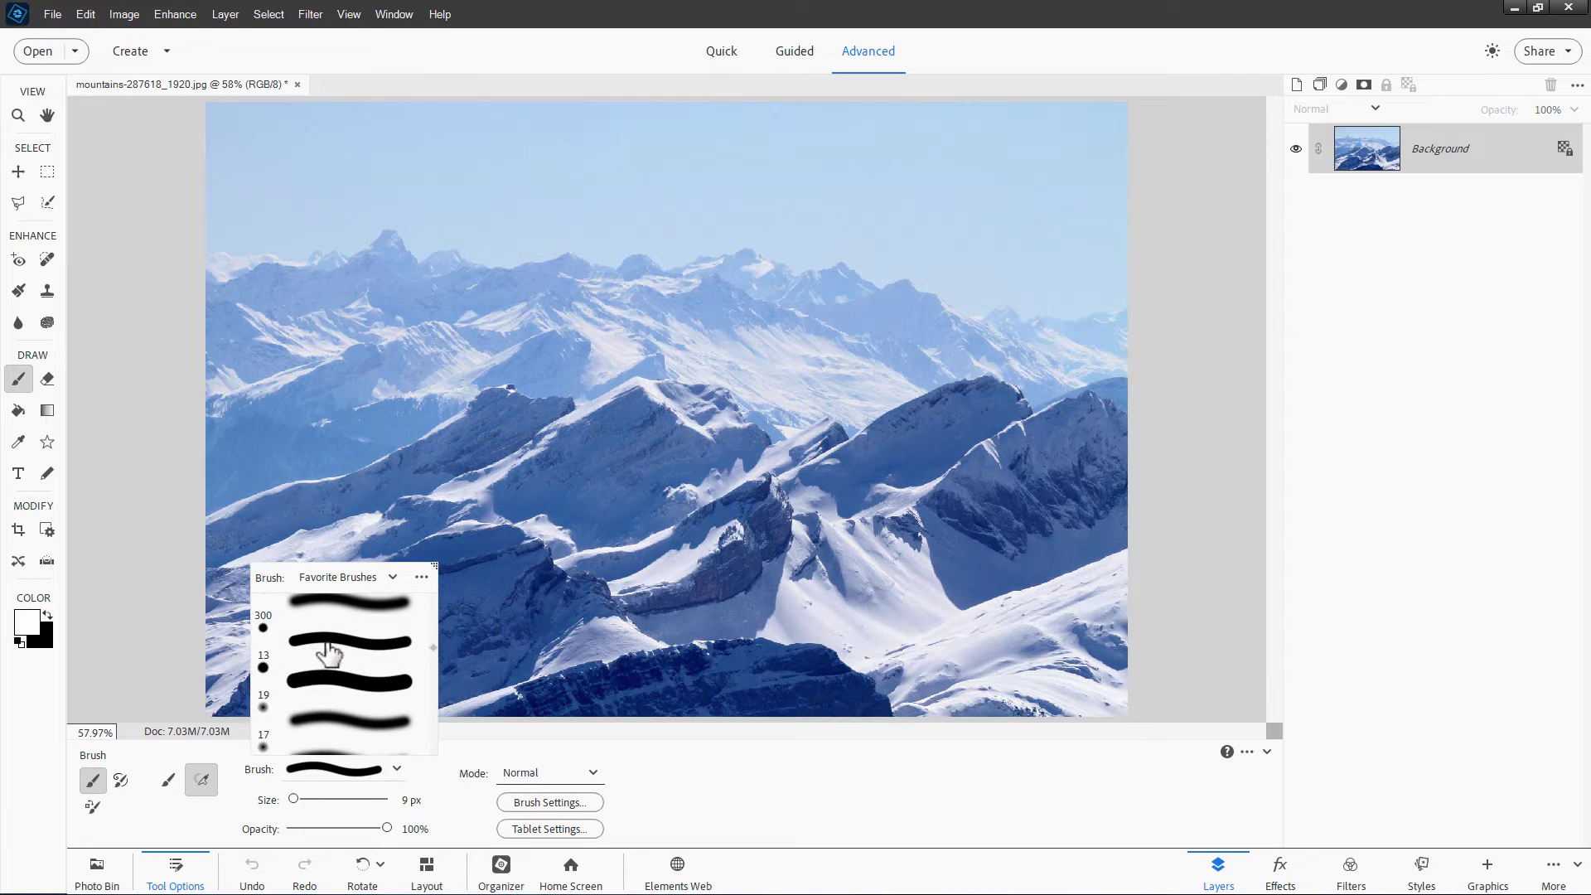
pyautogui.click(358, 675)
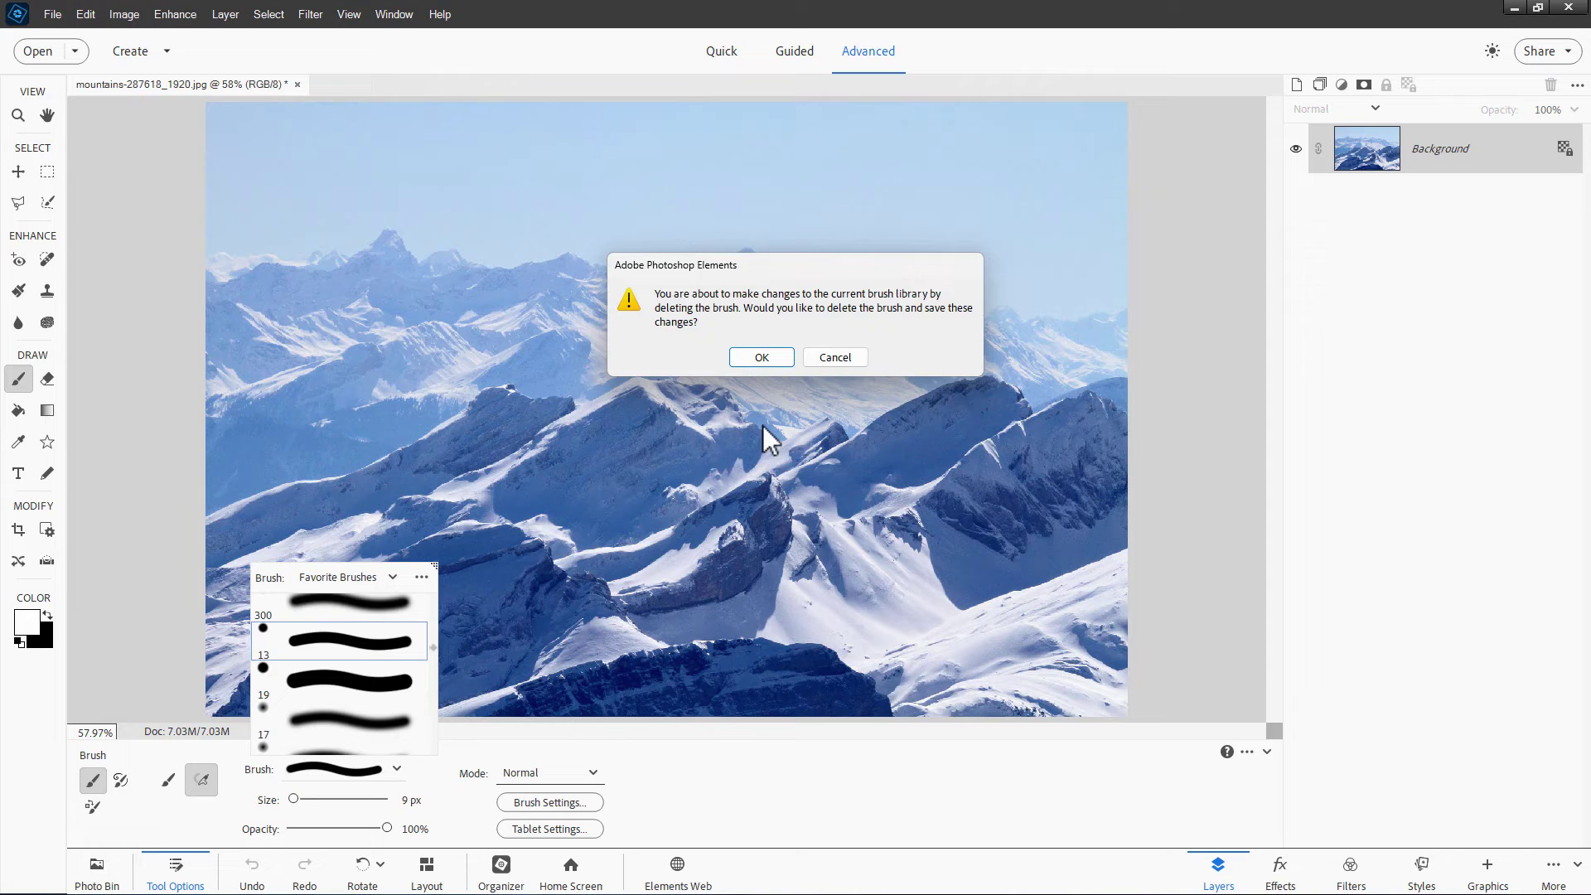
pyautogui.click(779, 358)
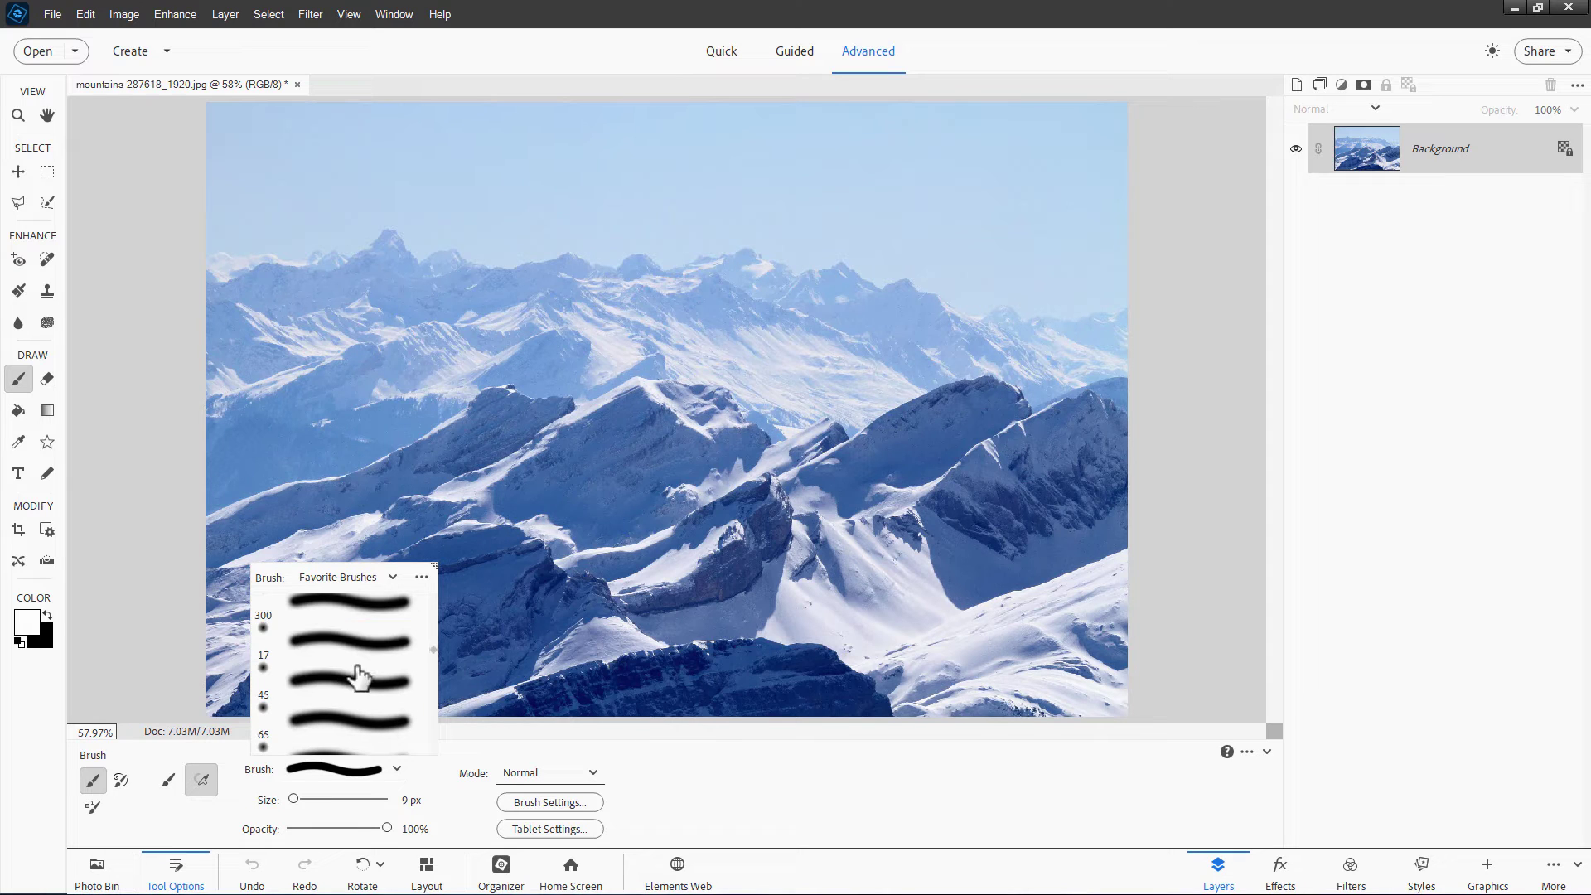
pyautogui.scroll(-3, 348, 663)
pyautogui.scroll(2, 358, 675)
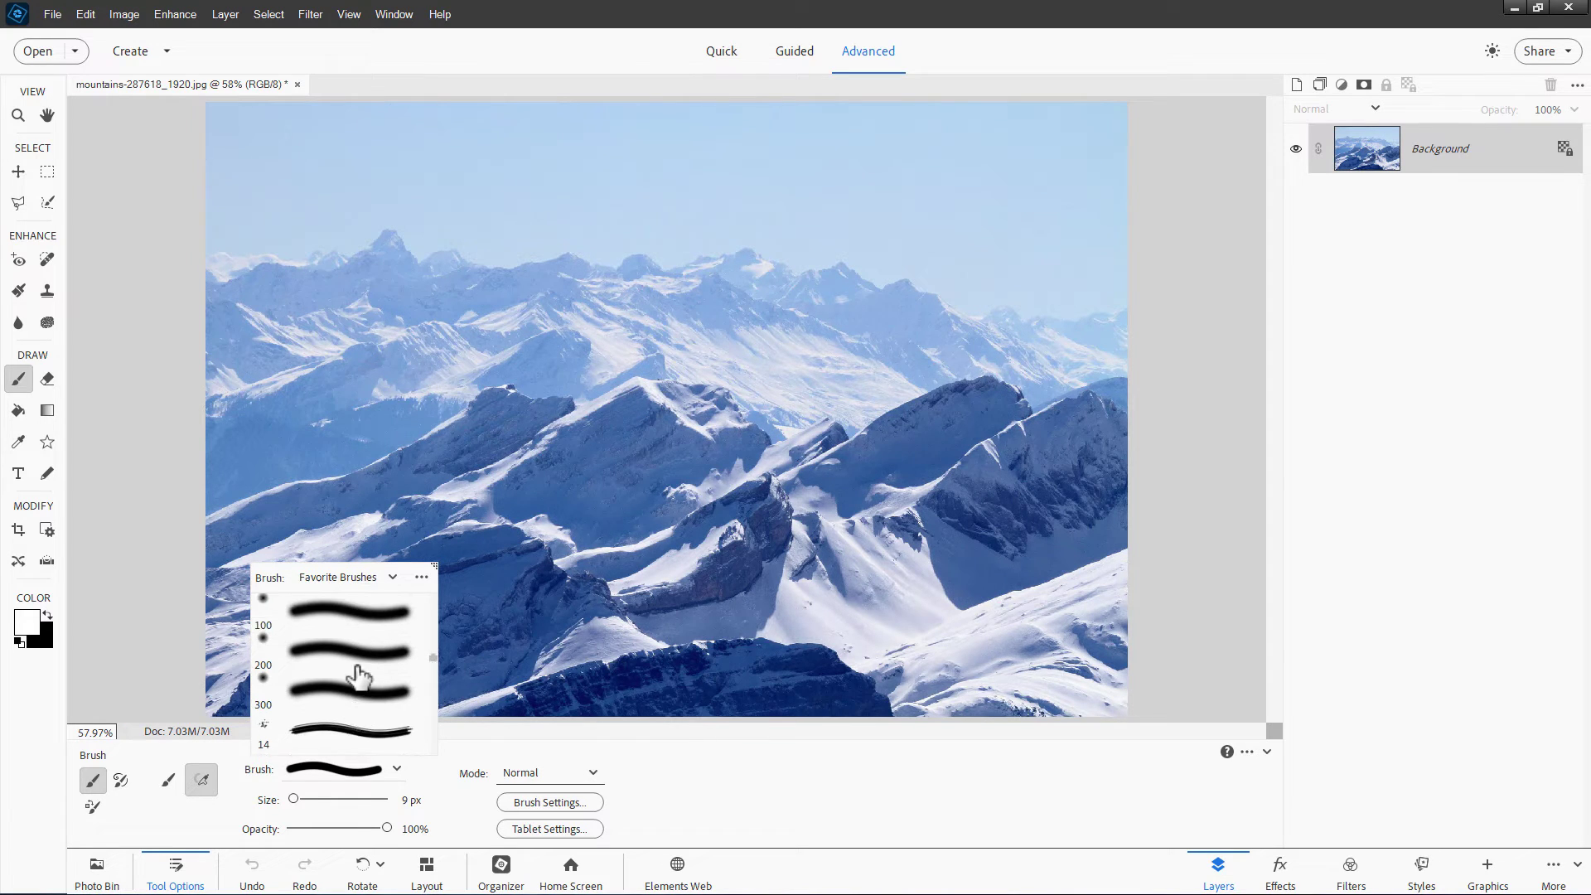
pyautogui.scroll(1, 358, 676)
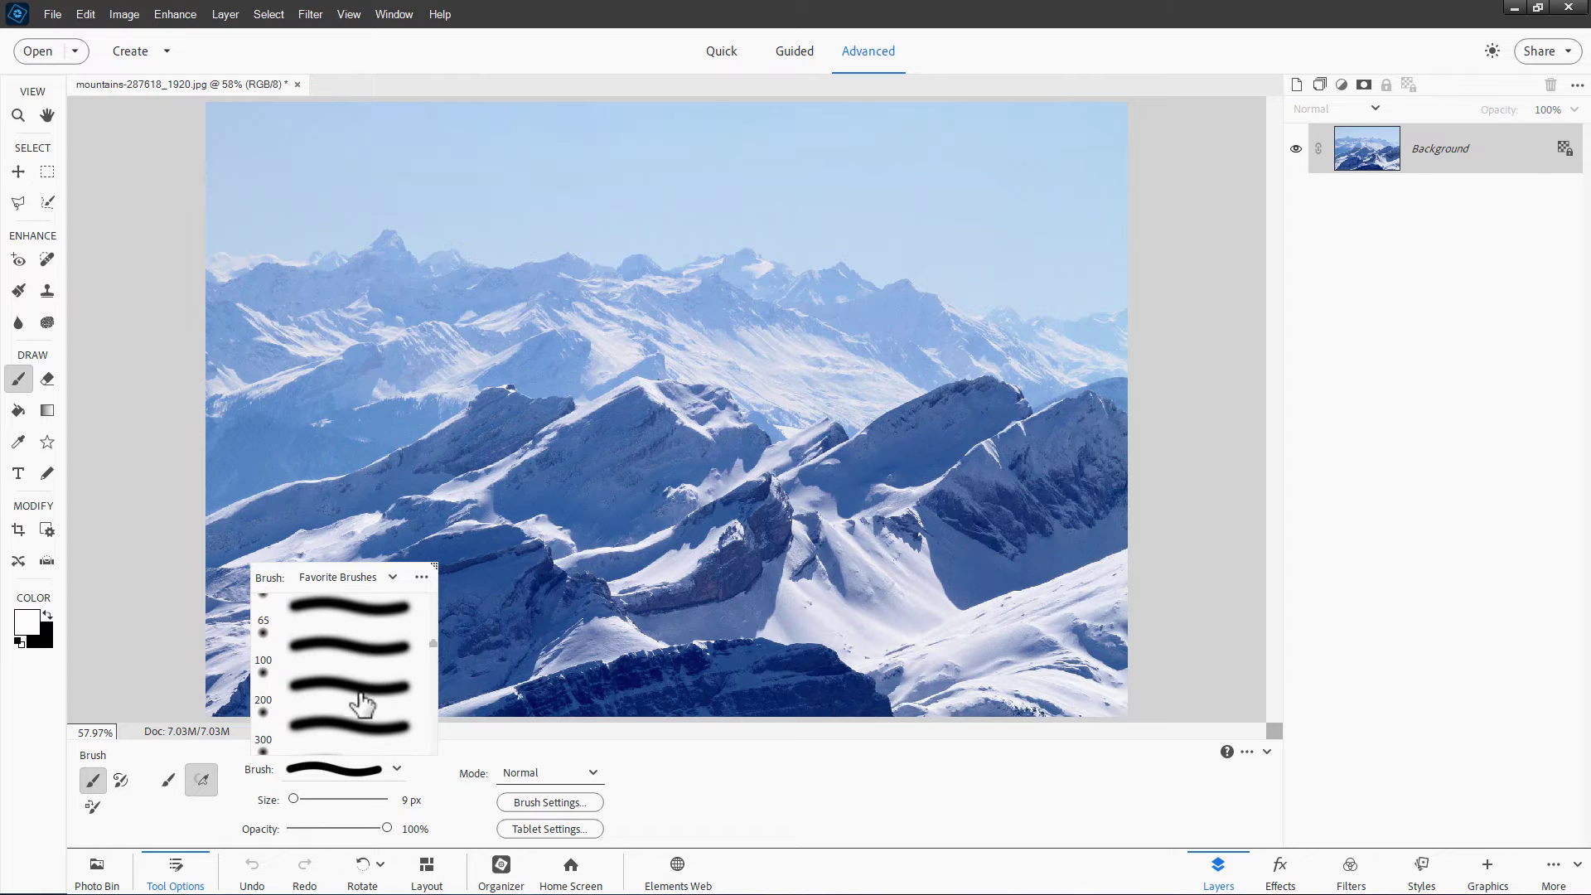
pyautogui.moveTo(432, 646); pyautogui.dragTo(433, 614)
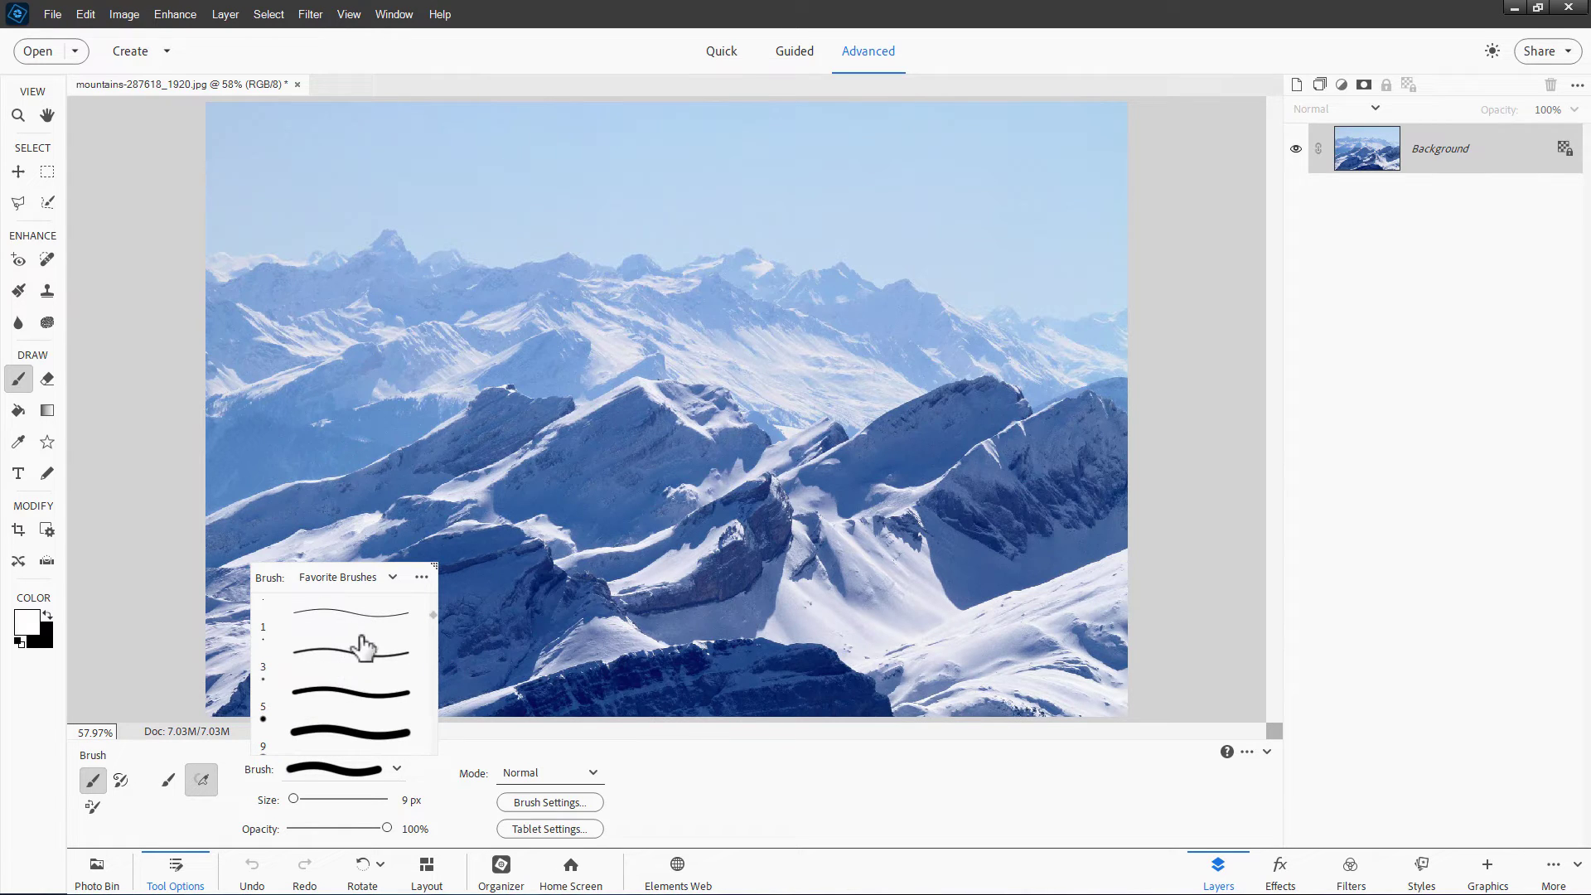
# Switch the brush picker to the Cloud Brushes library, answering the save-brushes prompt
pyautogui.click(365, 588)
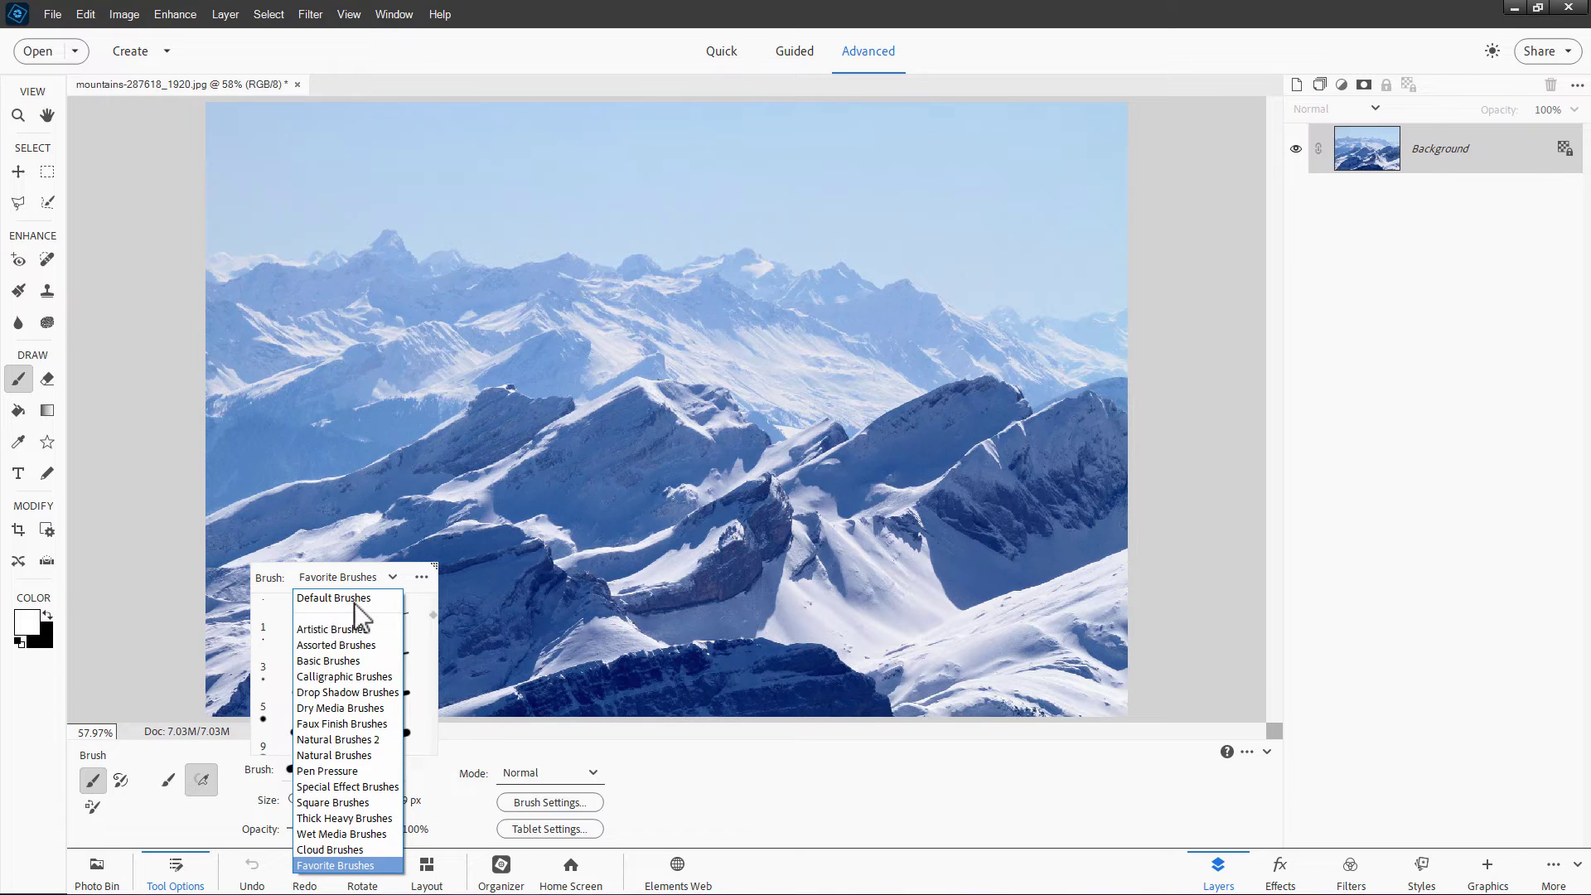
pyautogui.click(336, 850)
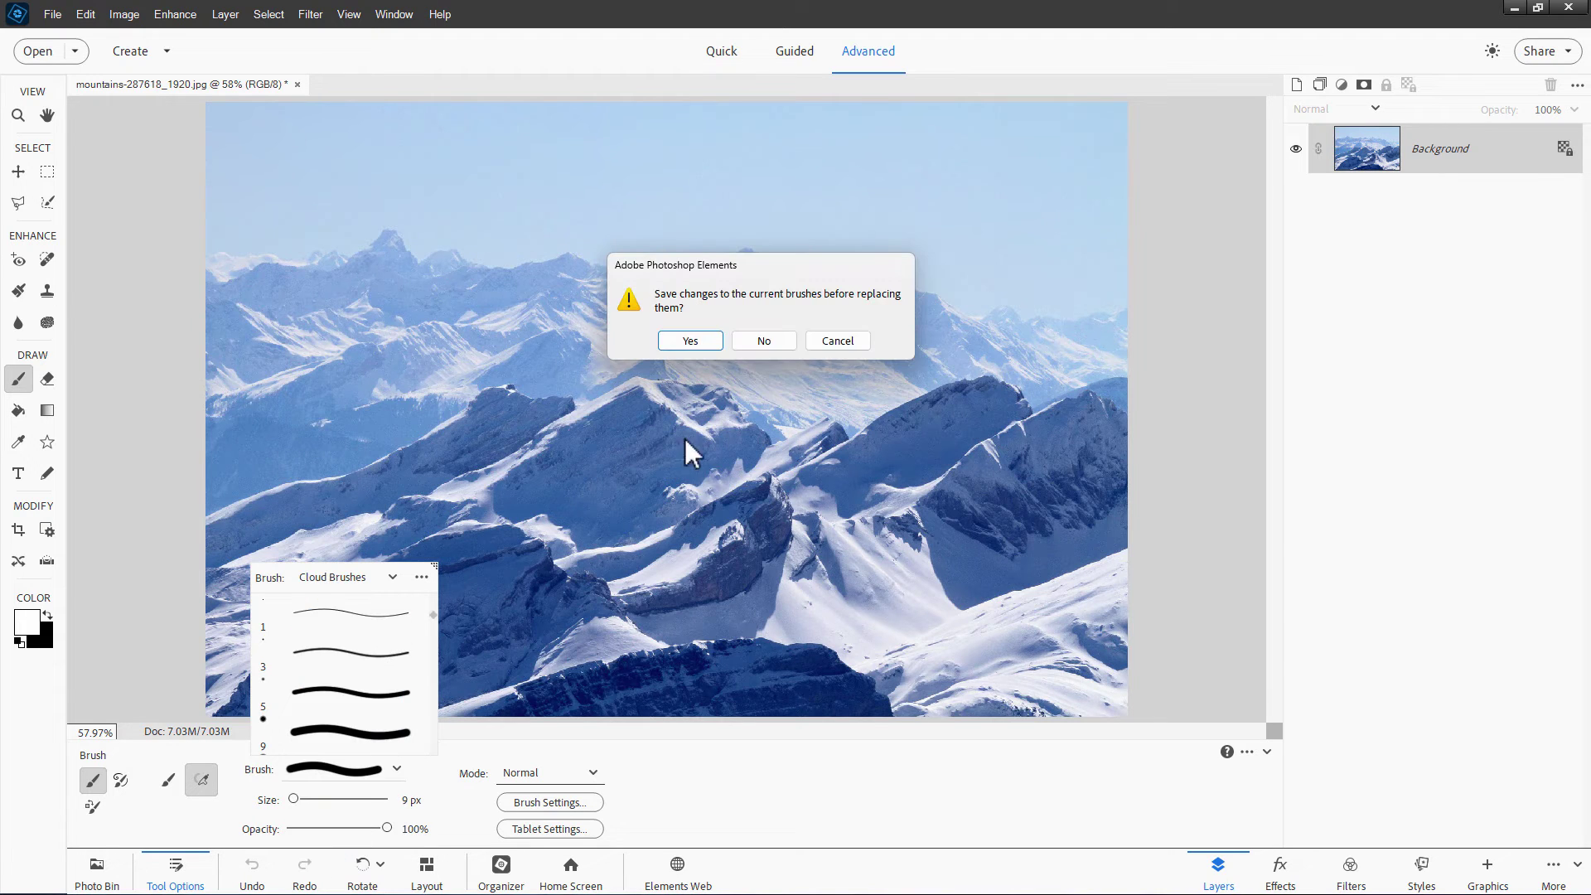
pyautogui.click(763, 341)
# Pick the 1491 px cloud brush, shrink it to 500 px, then stamp and undo a test cloud
pyautogui.click(270, 699)
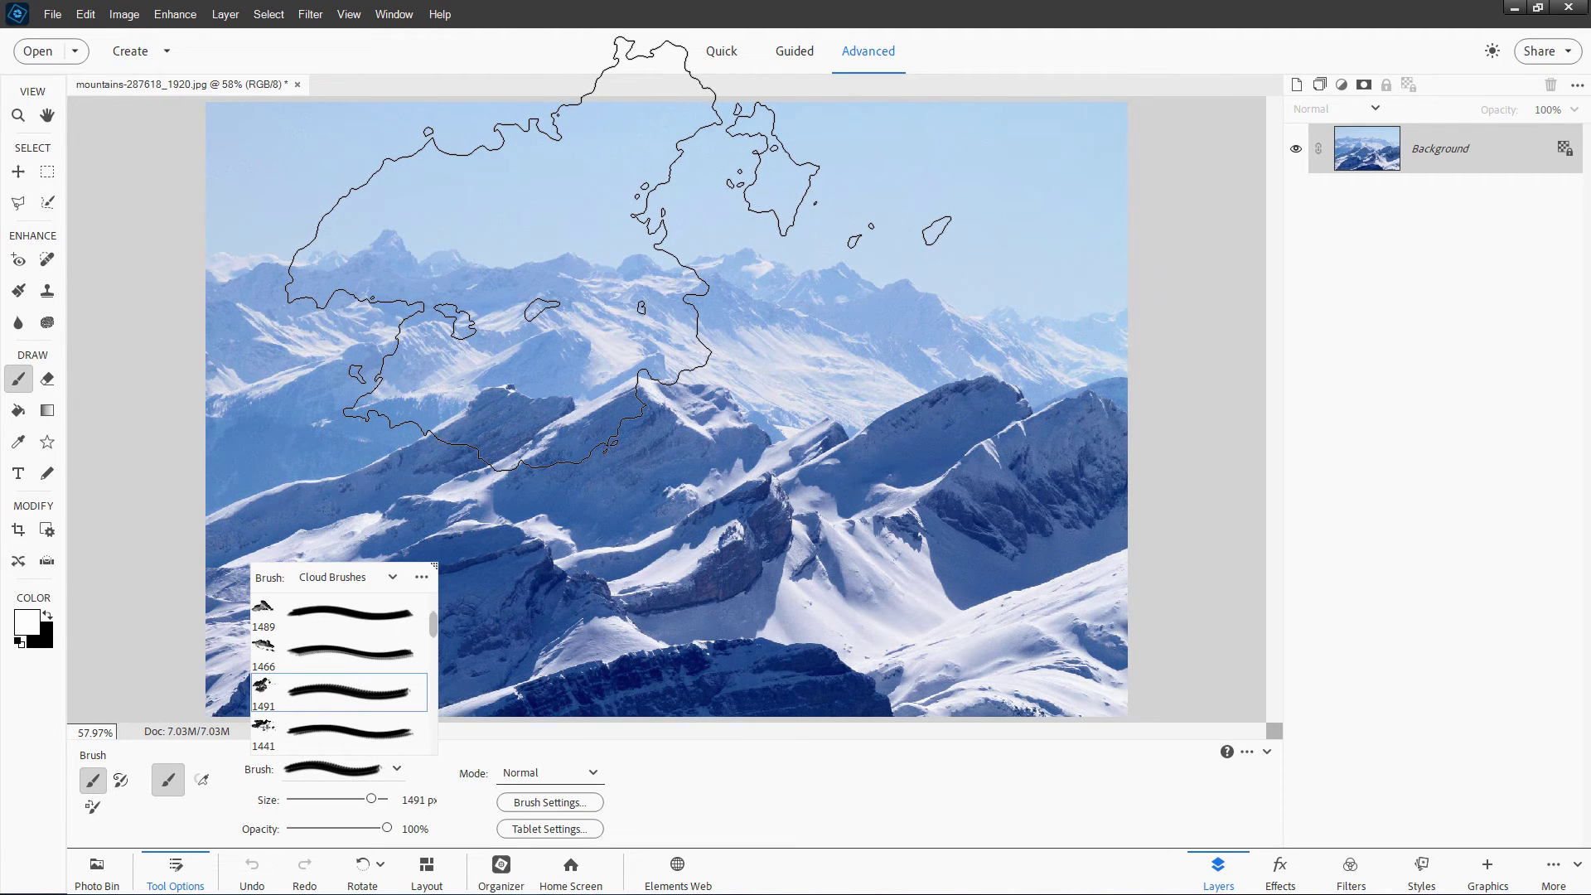
pyautogui.press('[')
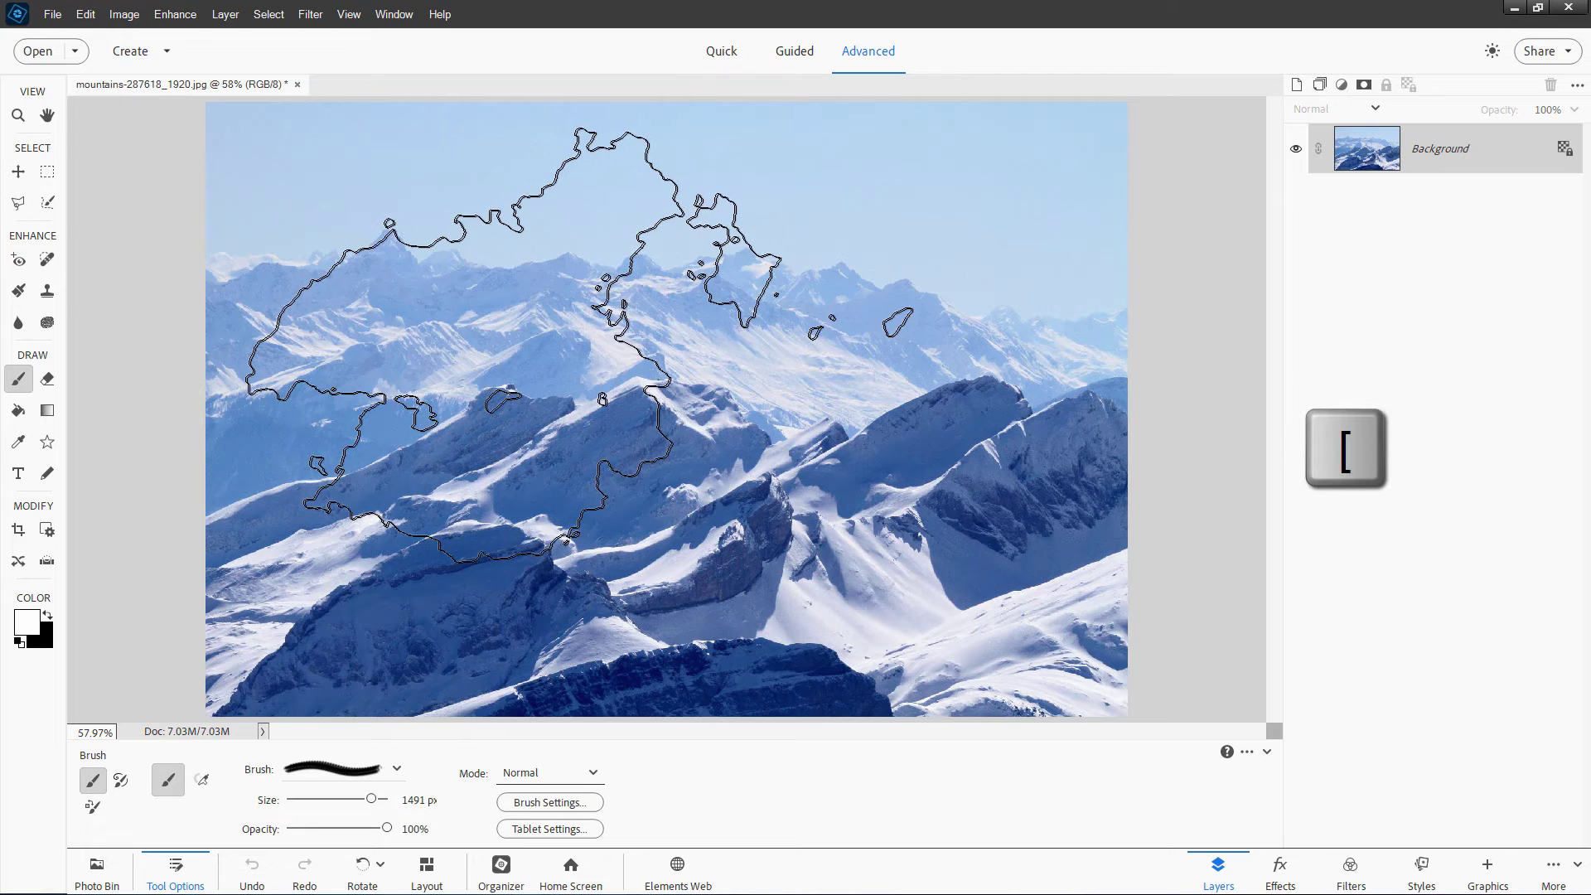
pyautogui.press('[')
pyautogui.press('[')
pyautogui.press('[')
pyautogui.press('[')
pyautogui.press('[')
pyautogui.press('[')
pyautogui.press('[')
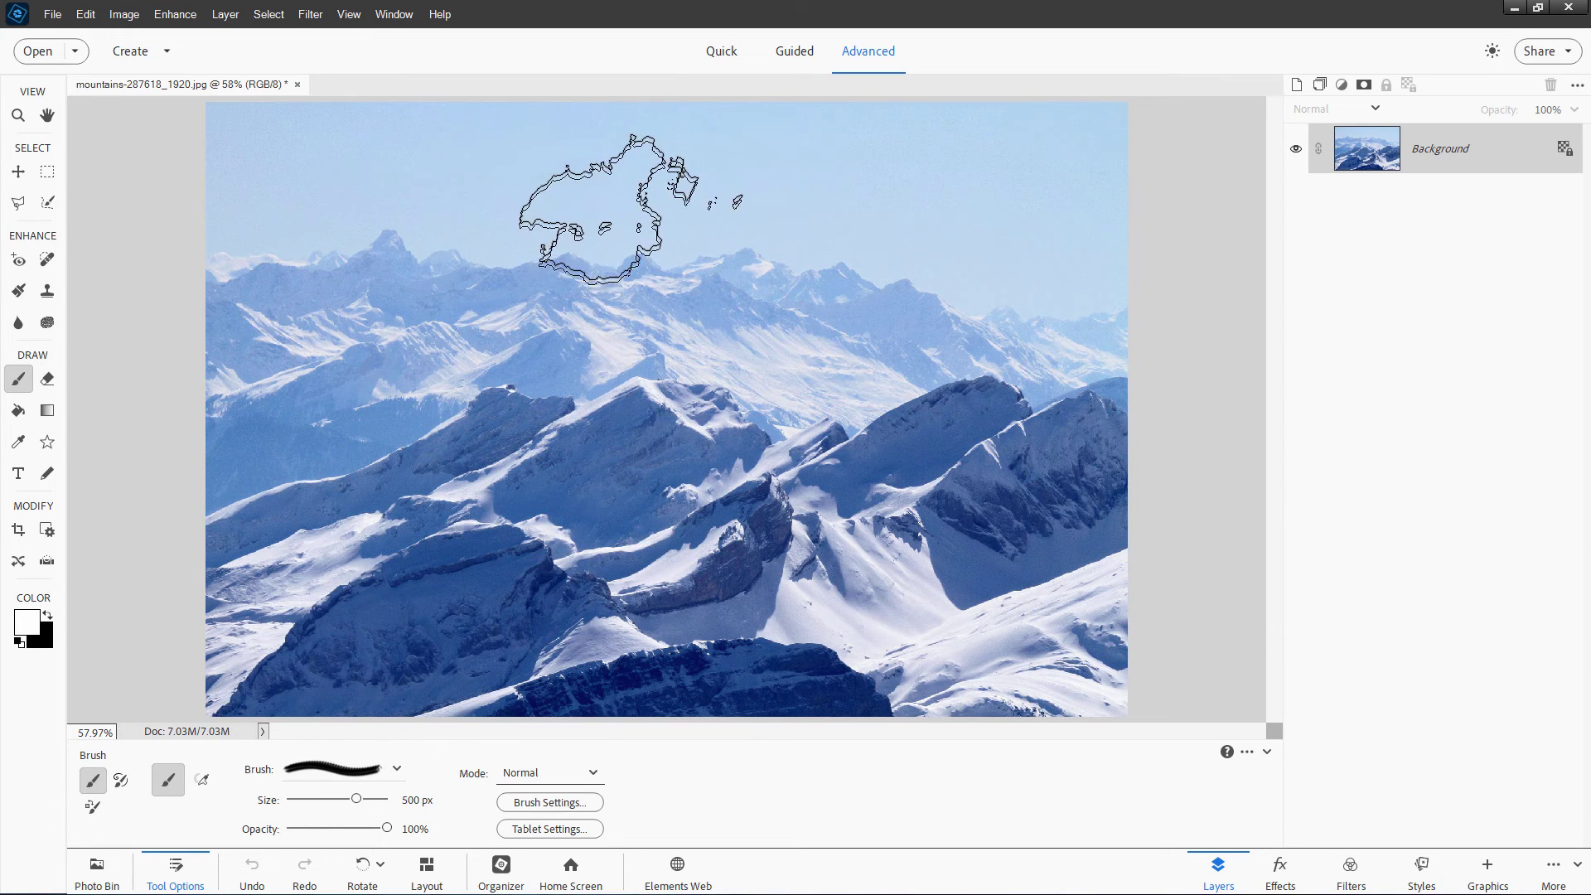
pyautogui.click(630, 207)
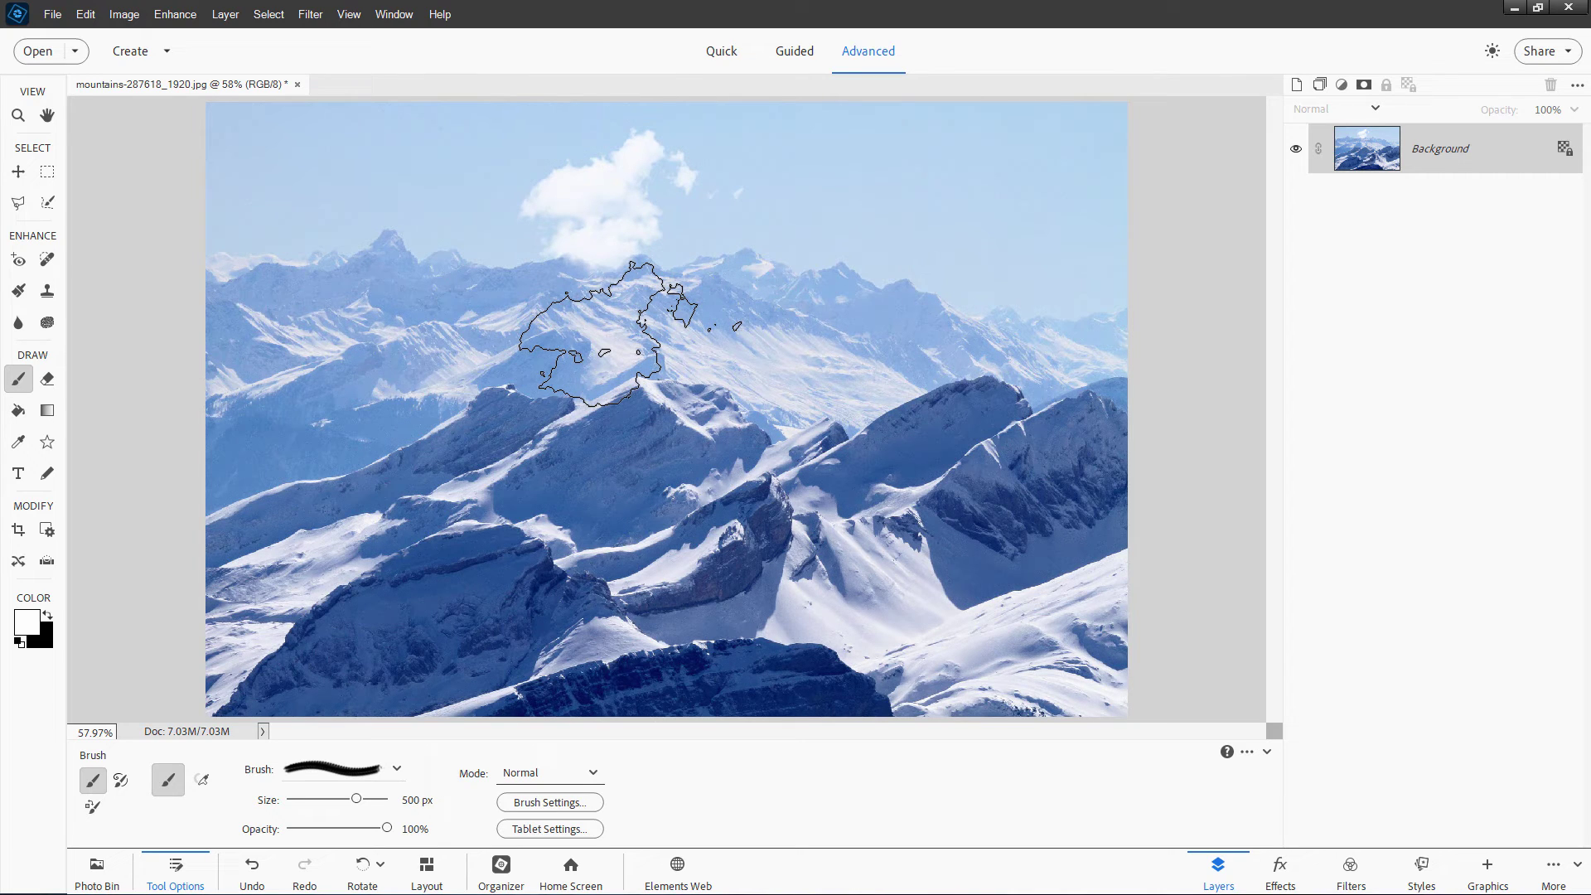
pyautogui.hotkey('ctrl', 'z')
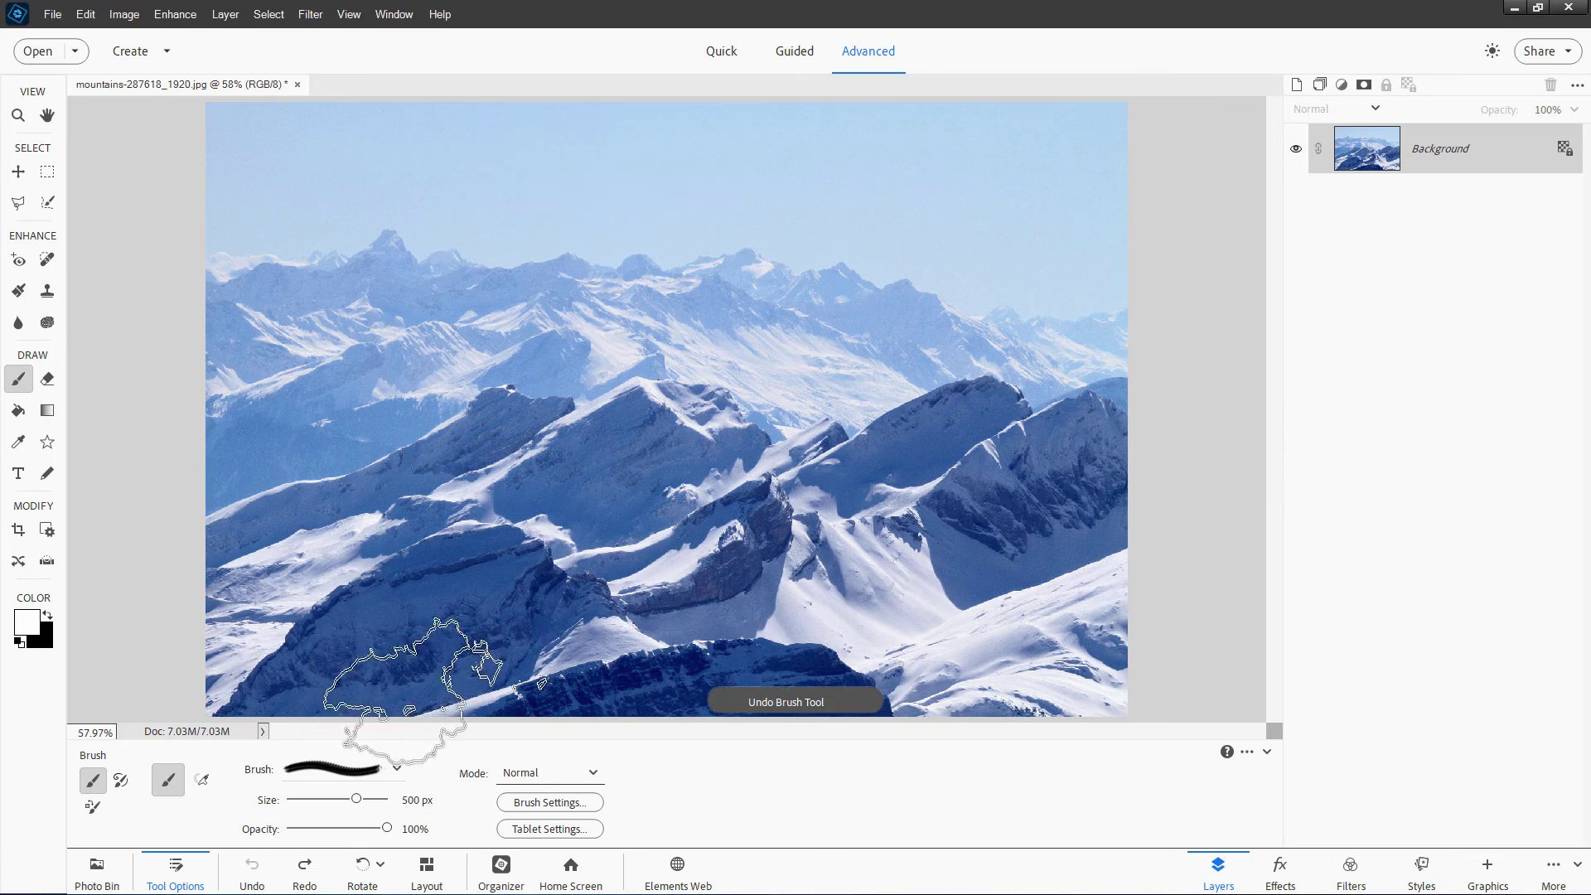
# Return to Favorite Brushes and save the 500 px cloud brush as new preset 'Cl3 1'
pyautogui.click(396, 769)
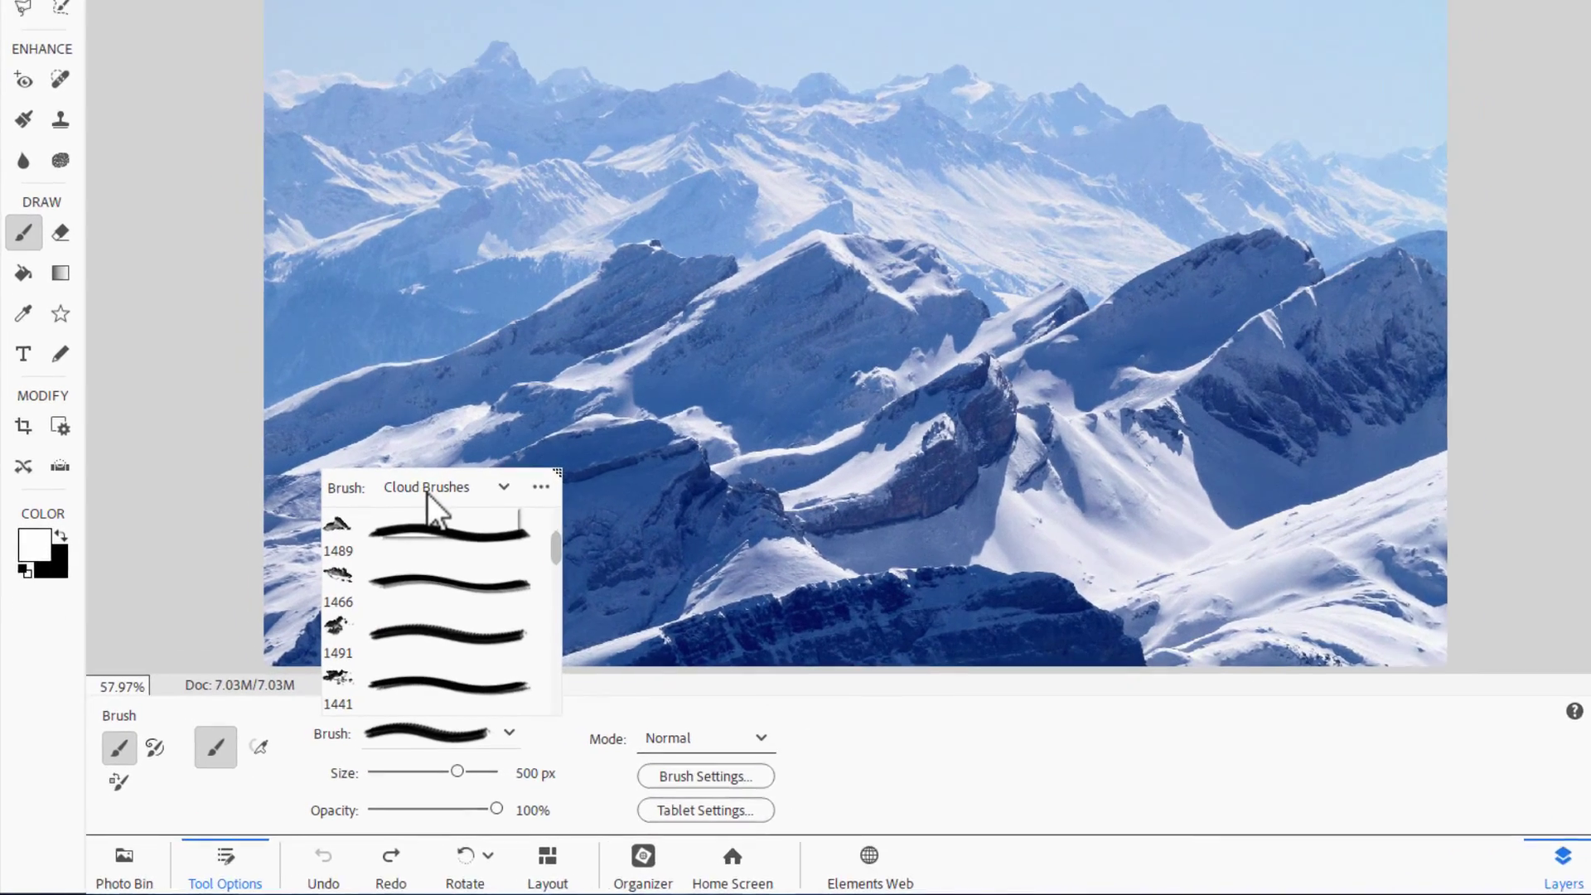
pyautogui.click(426, 492)
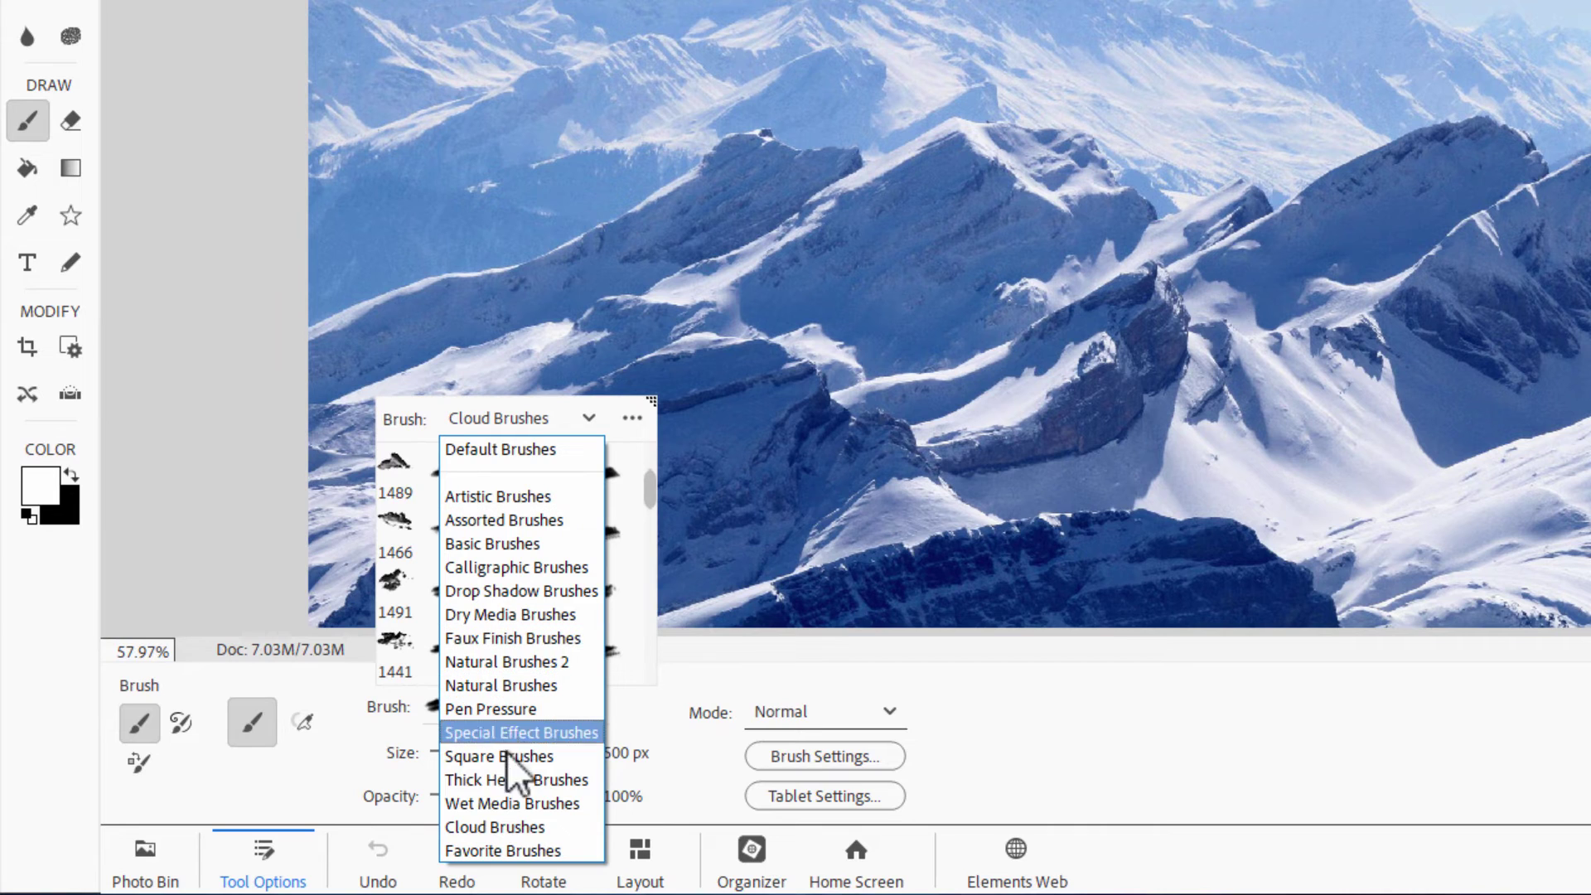
pyautogui.click(518, 851)
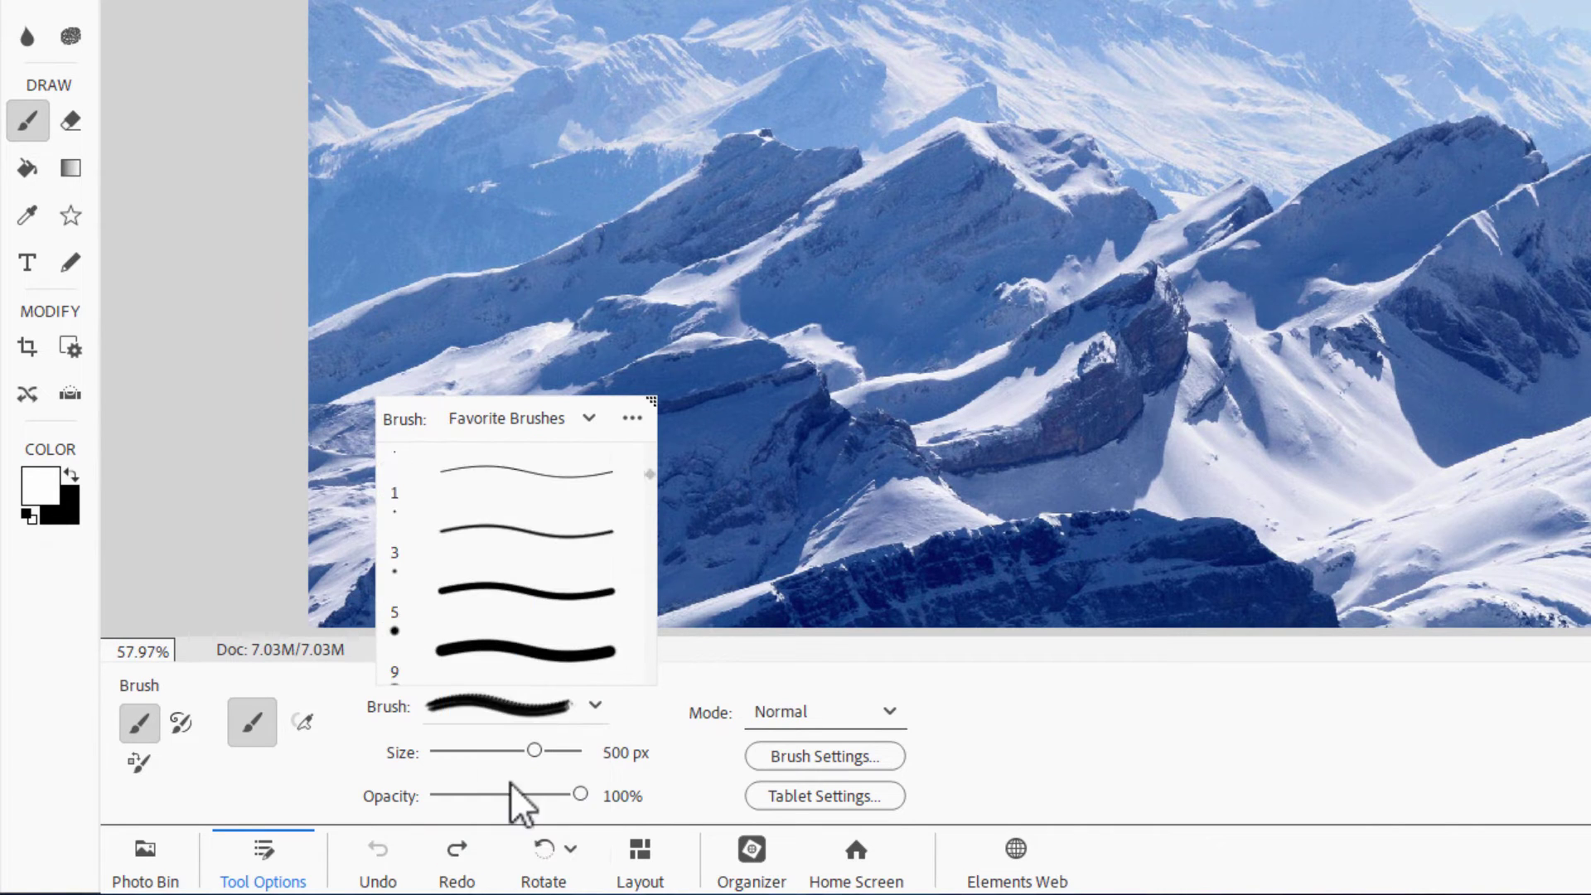
pyautogui.click(633, 419)
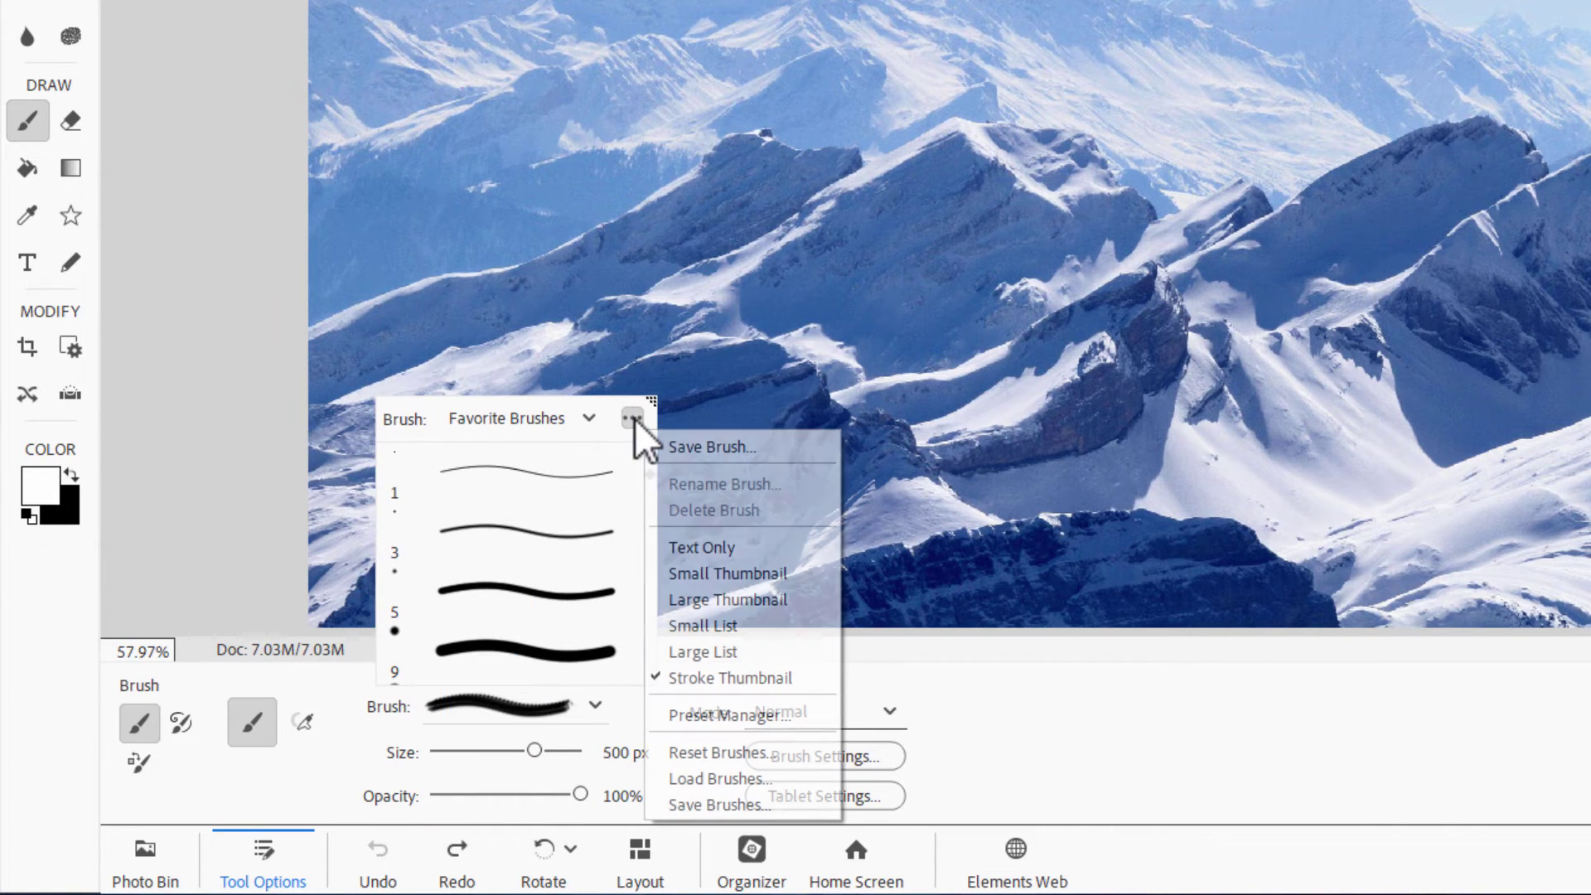
pyautogui.click(702, 440)
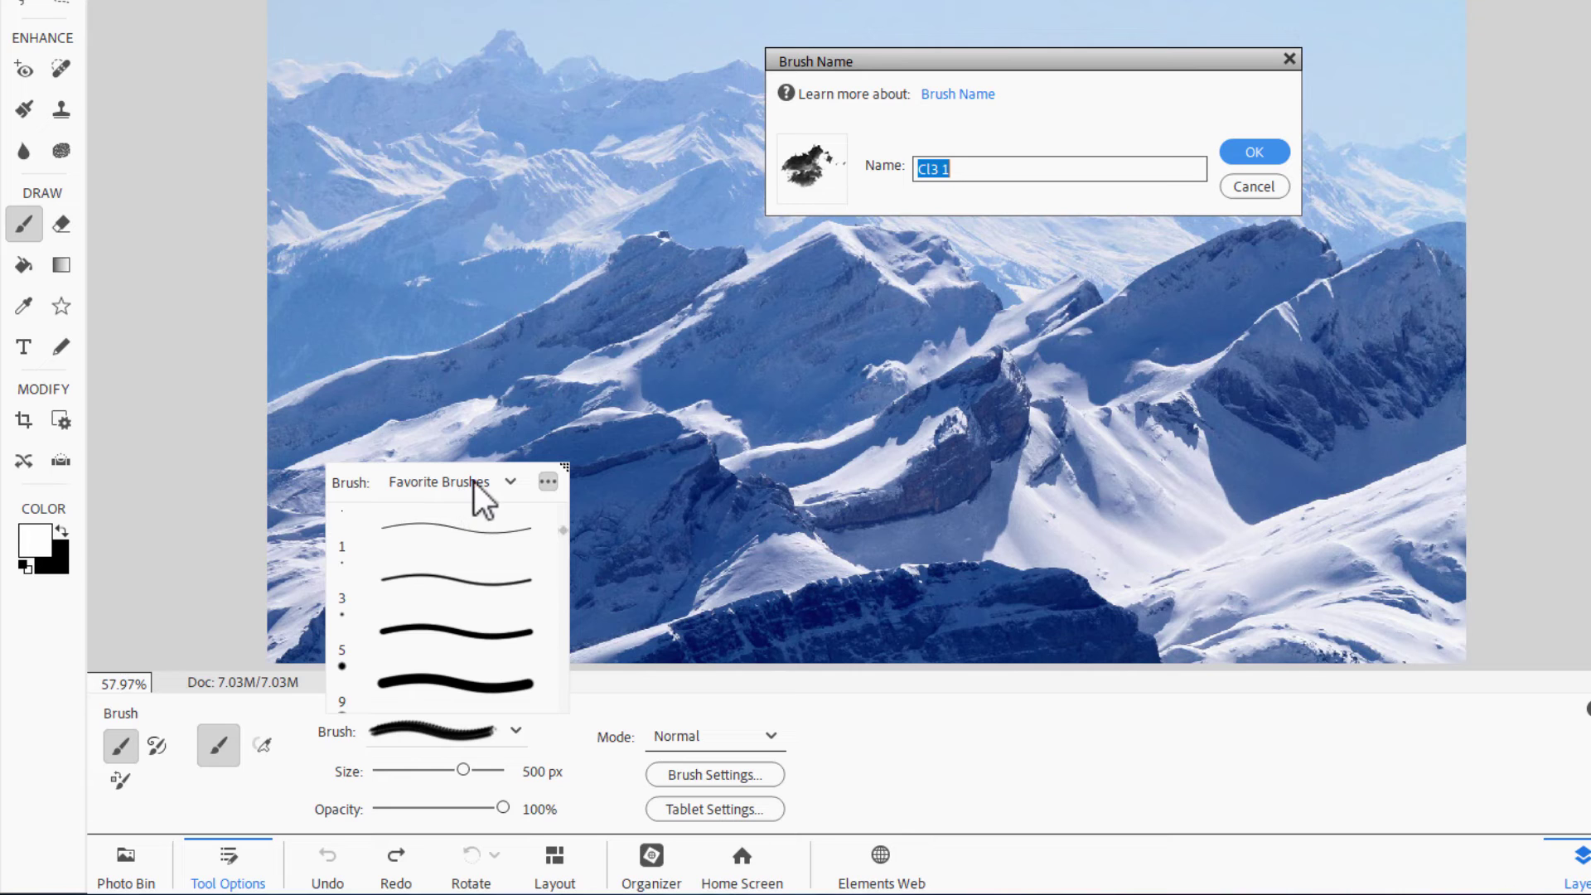
pyautogui.click(1256, 154)
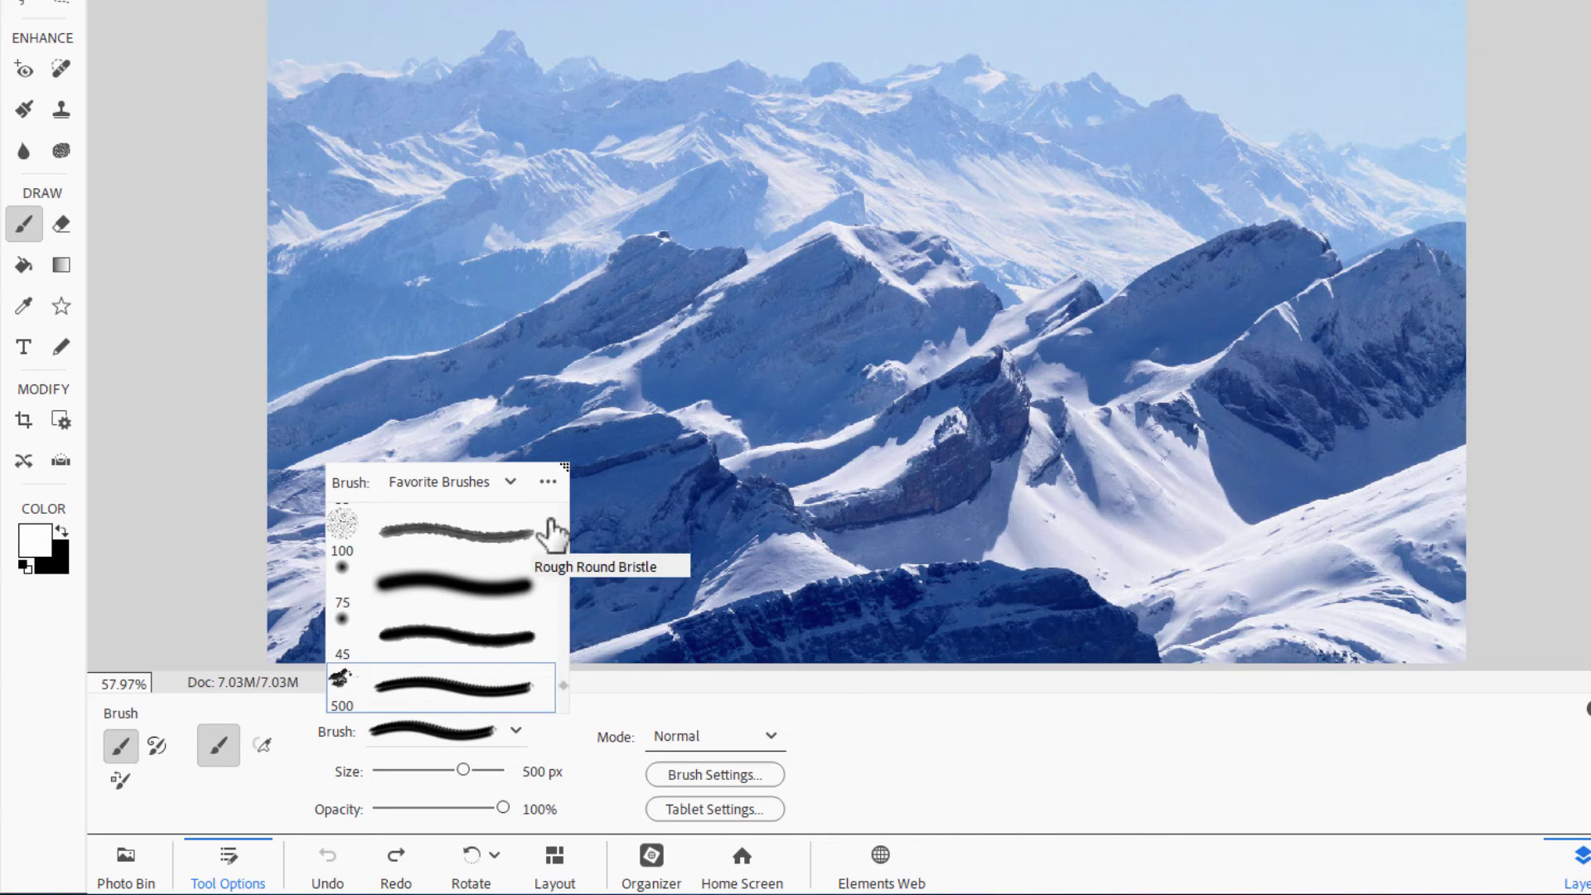
# Save the brush library over Favorite Brushes.abr, confirming the replacement
pyautogui.click(548, 482)
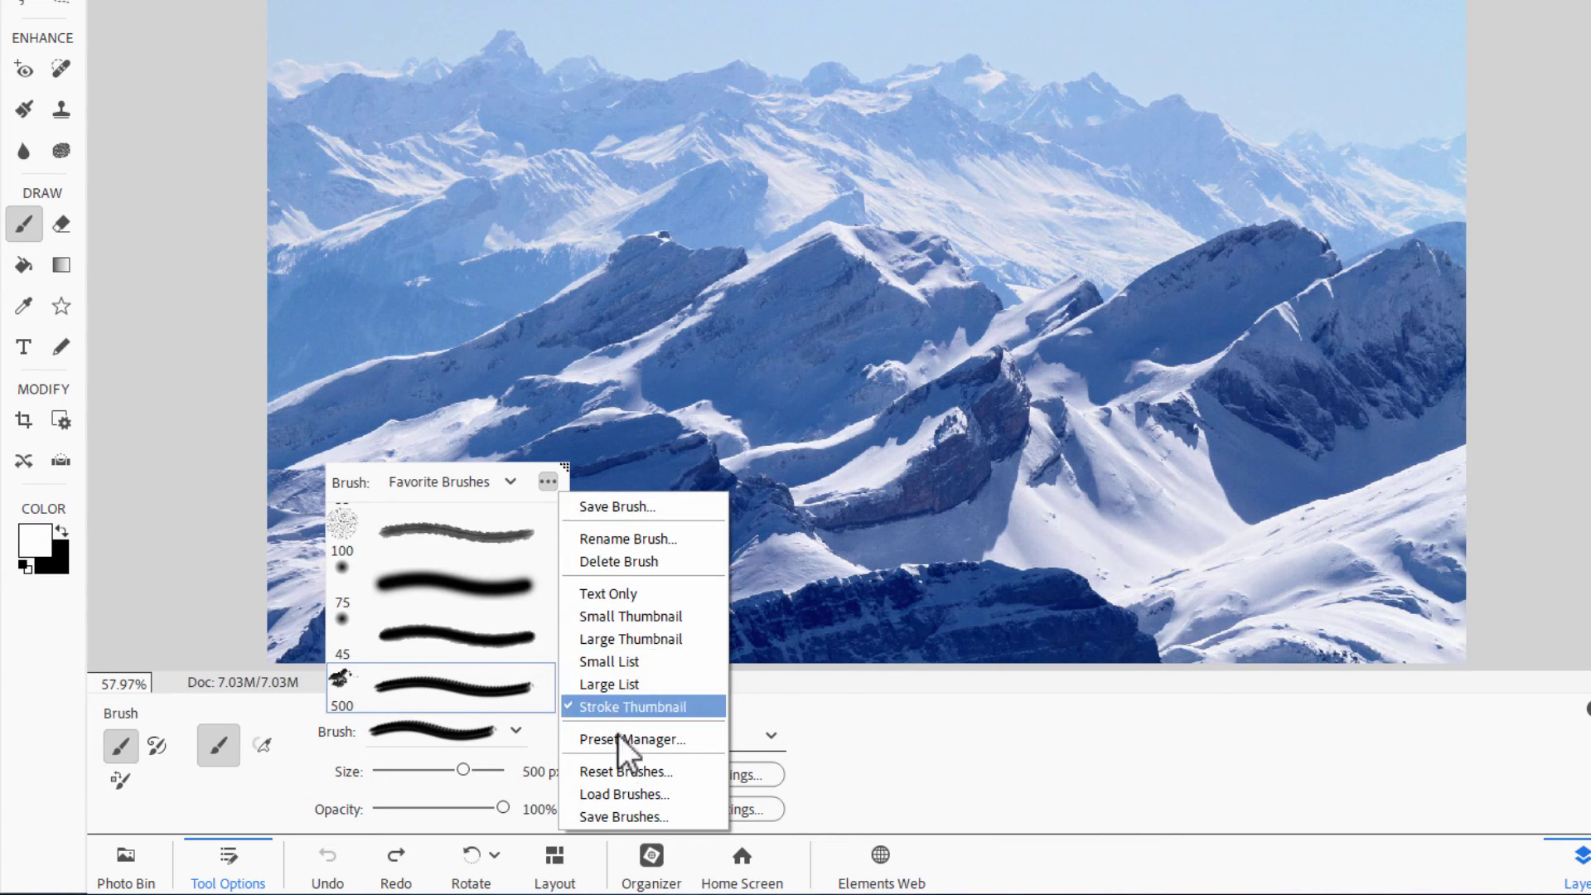
pyautogui.click(604, 815)
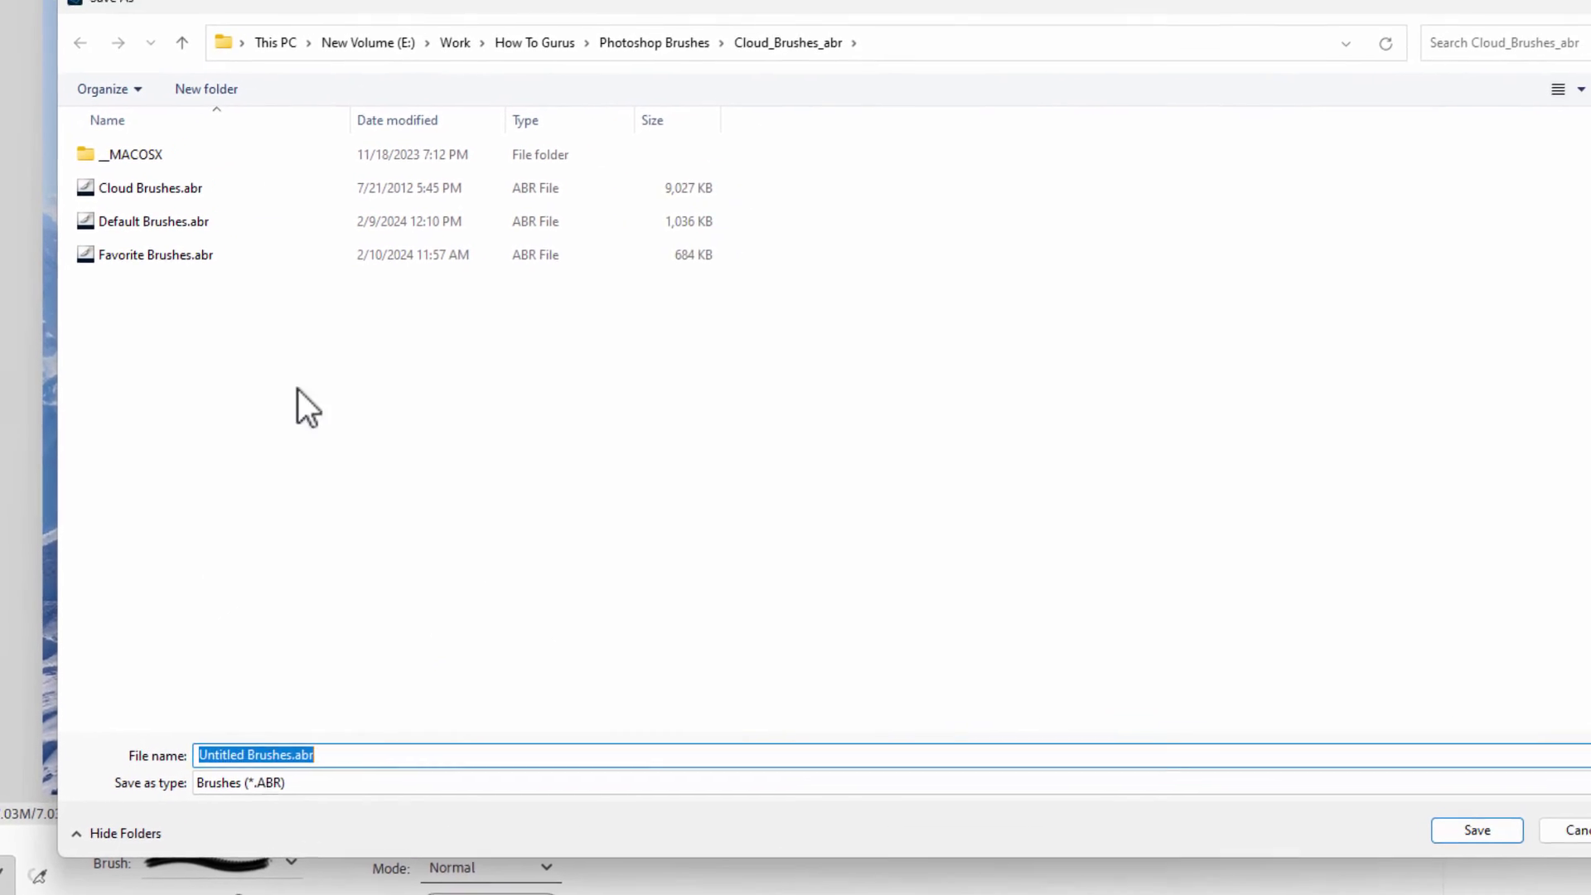
pyautogui.click(105, 258)
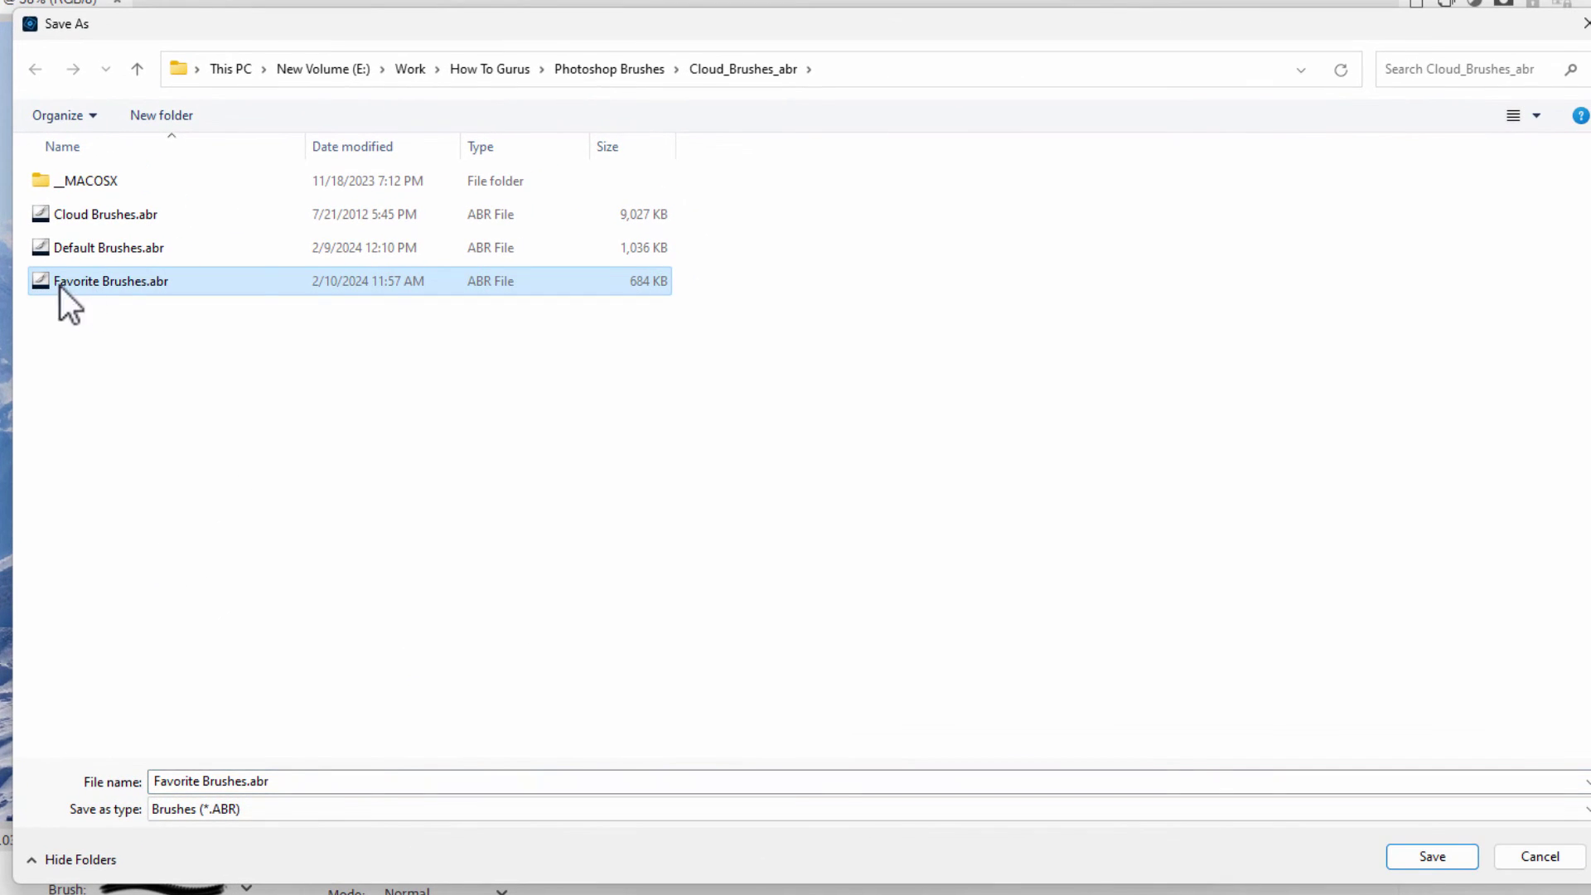
pyautogui.click(1432, 856)
pyautogui.click(817, 487)
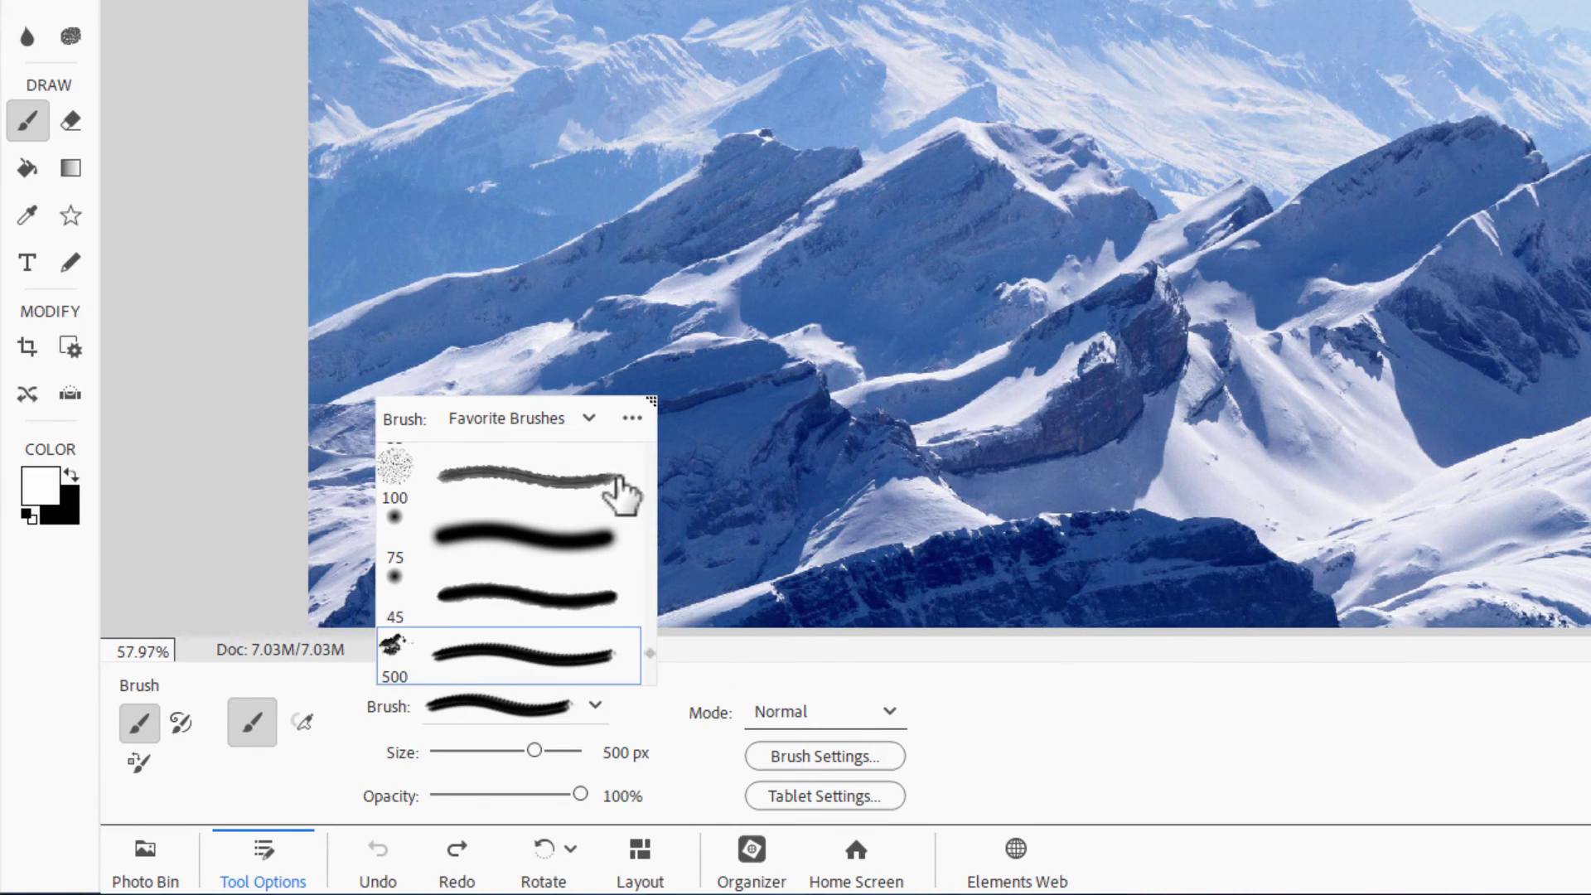
# Reopen the Favorite Brushes picker to confirm the 500 px cloud brush is saved
pyautogui.click(589, 420)
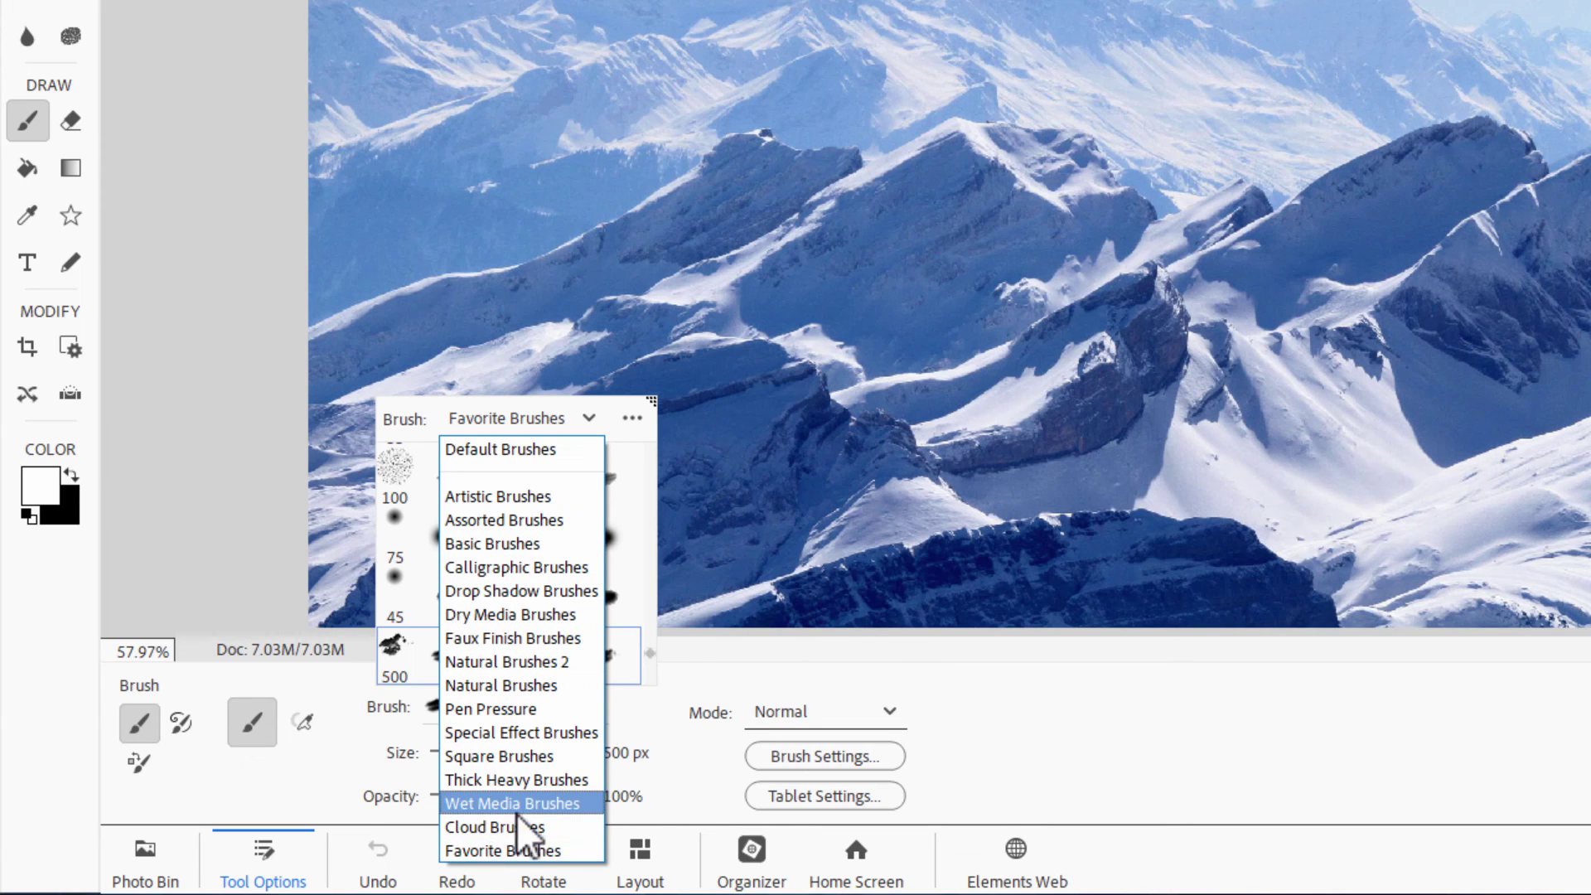
pyautogui.click(609, 648)
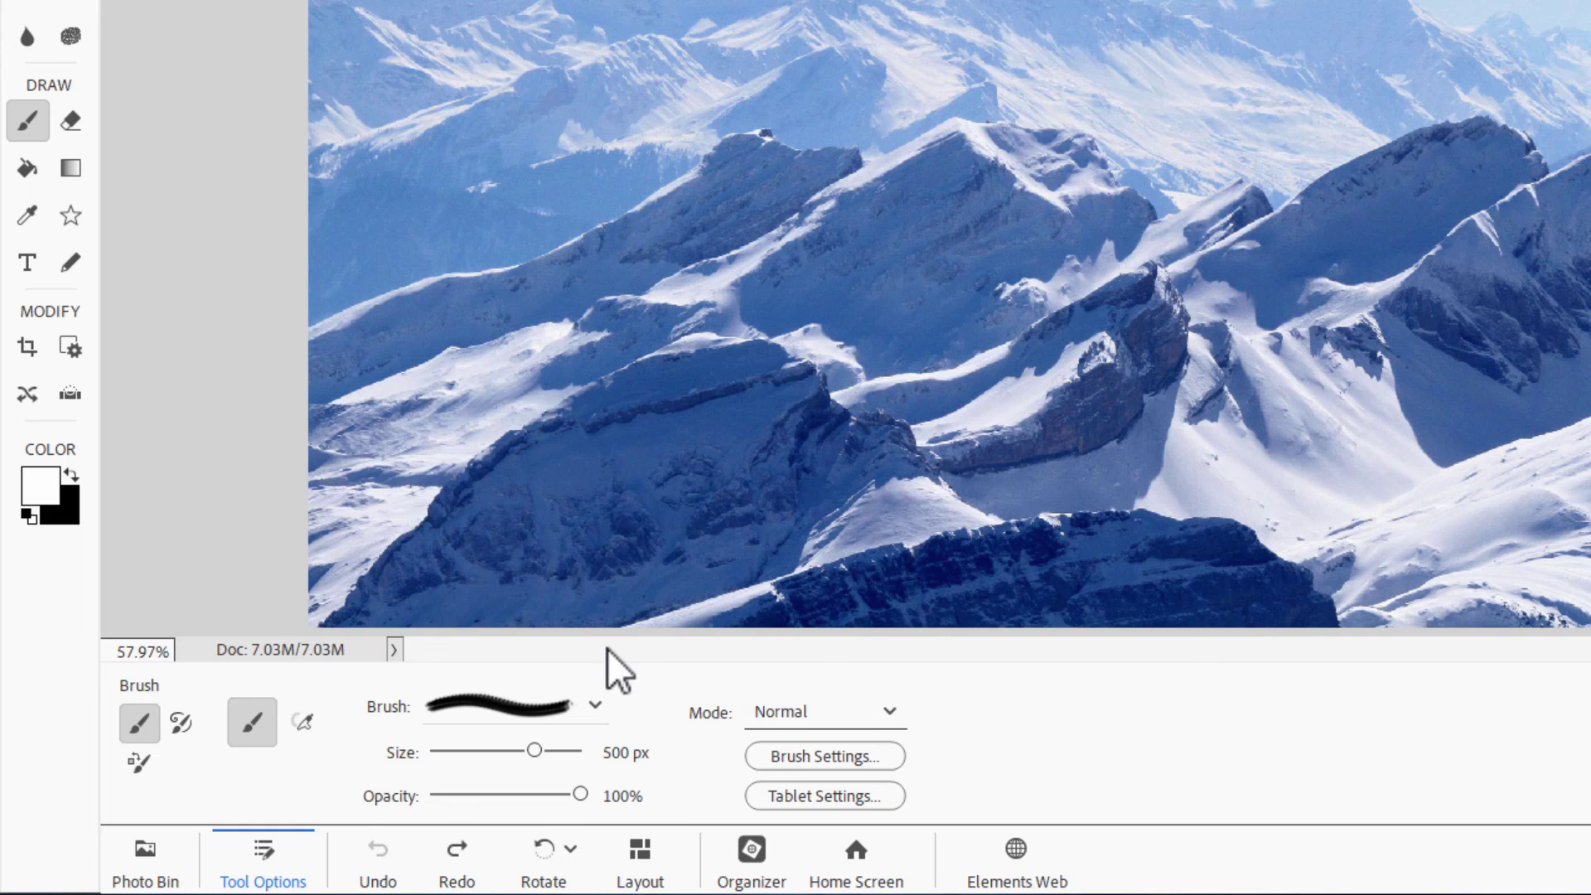
pyautogui.click(567, 703)
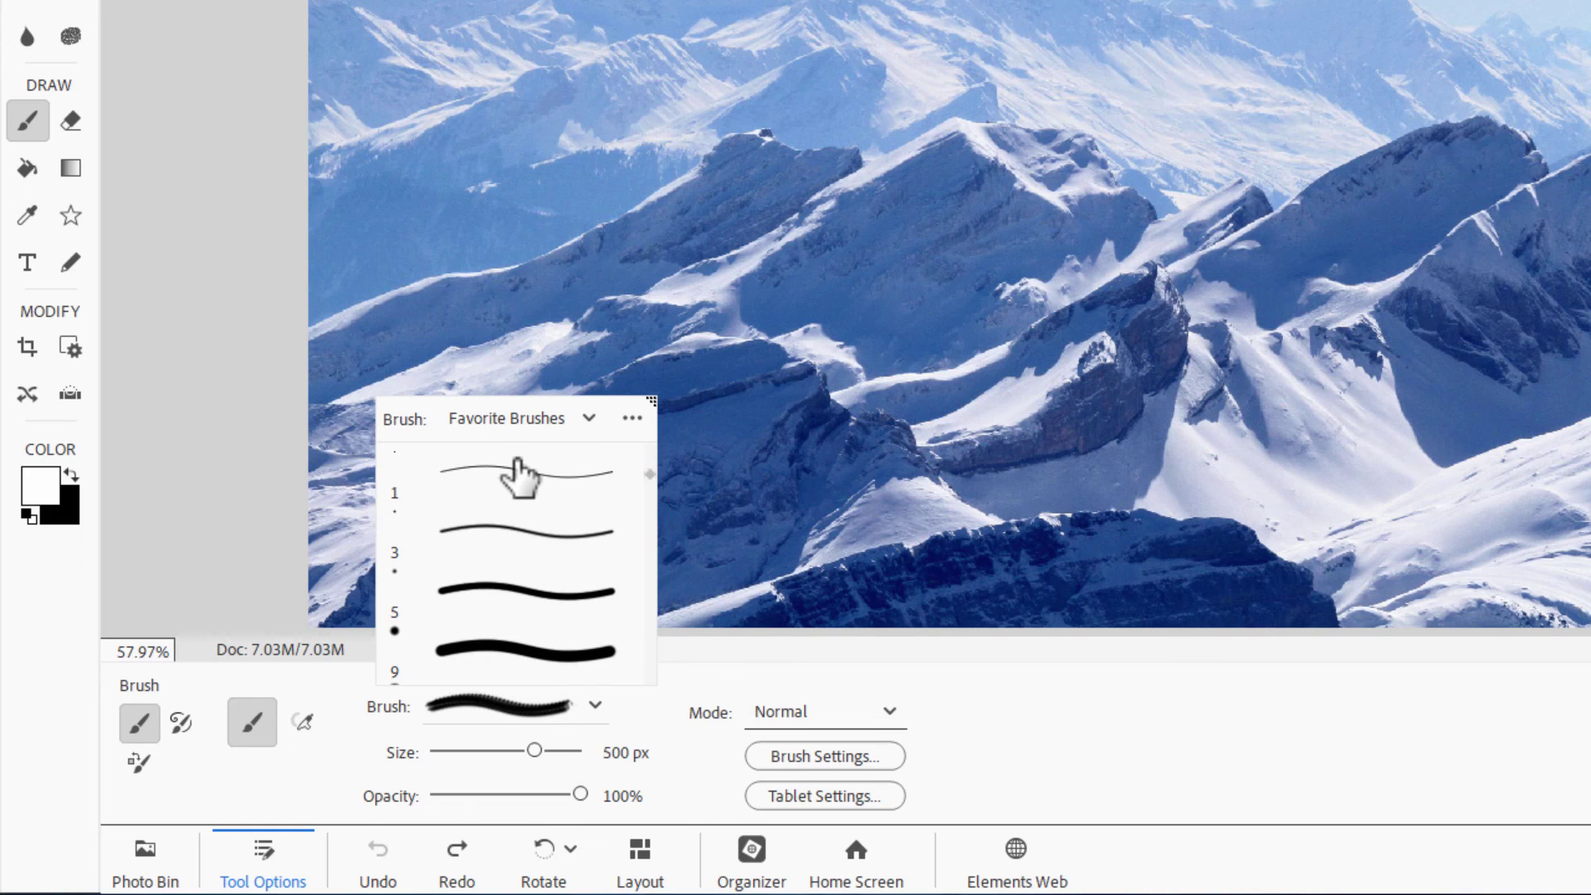